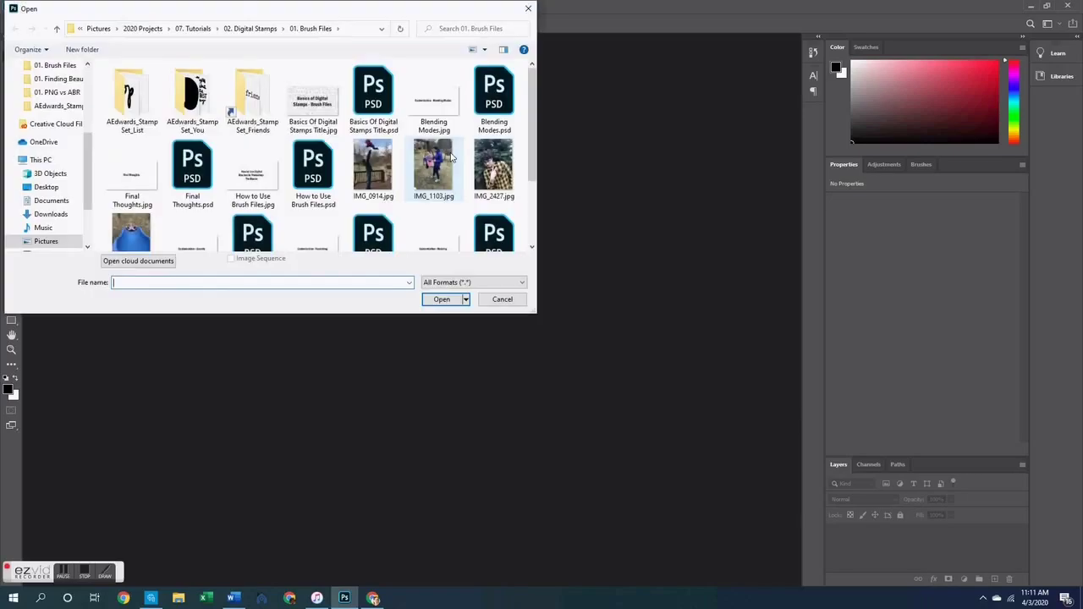
Step: Open the brush file AEdwards_YOUDigitalStoryStampSet.abr from the AEdwards_StampSet_You folder
drag(291, 13, 368, 104)
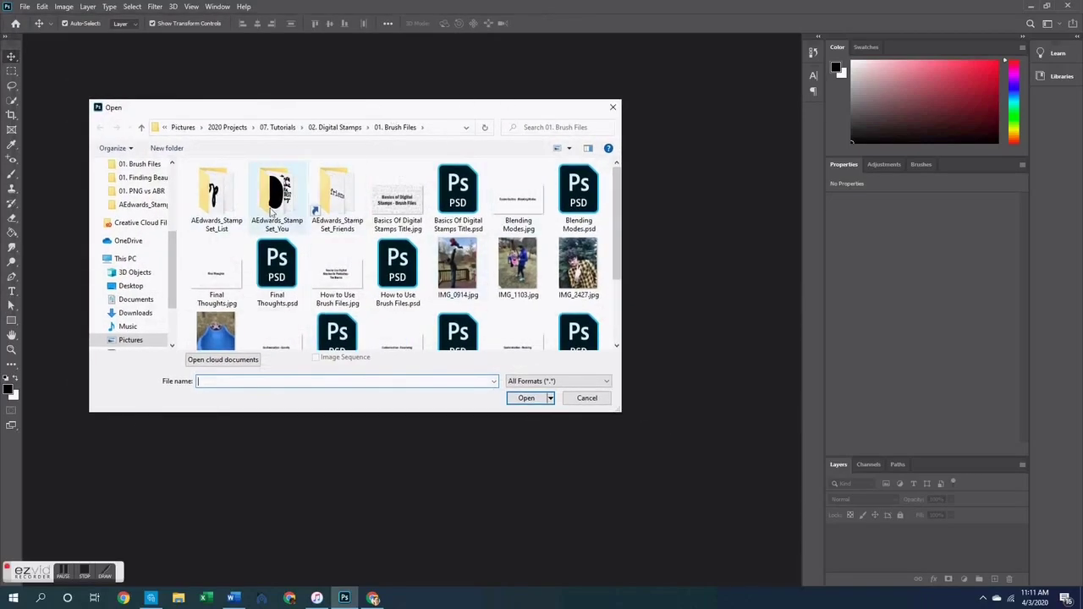
click(331, 205)
double_click(284, 211)
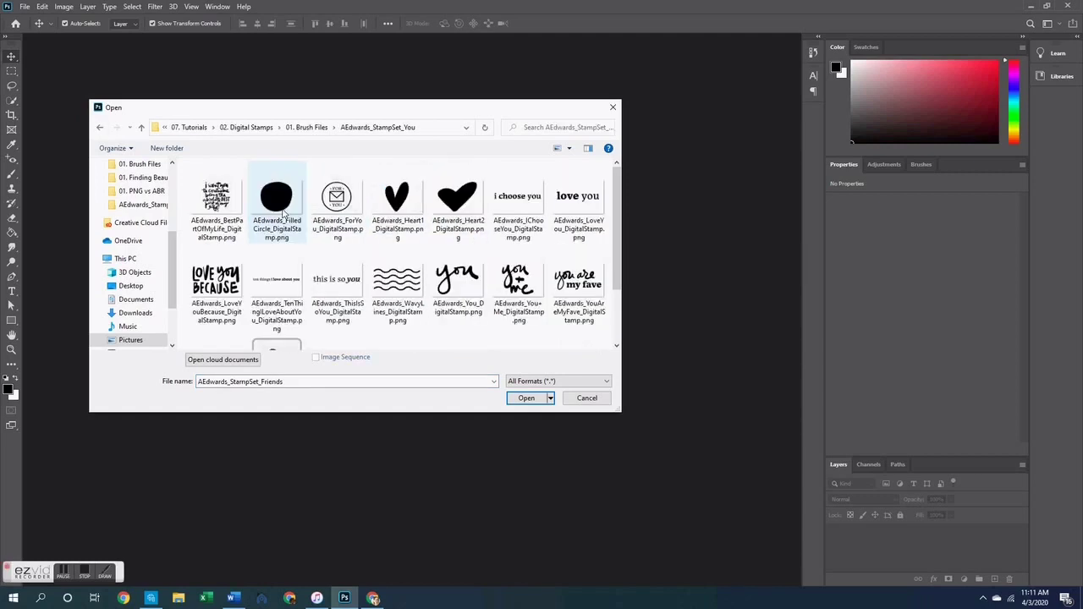
scroll(449, 286, down, 1)
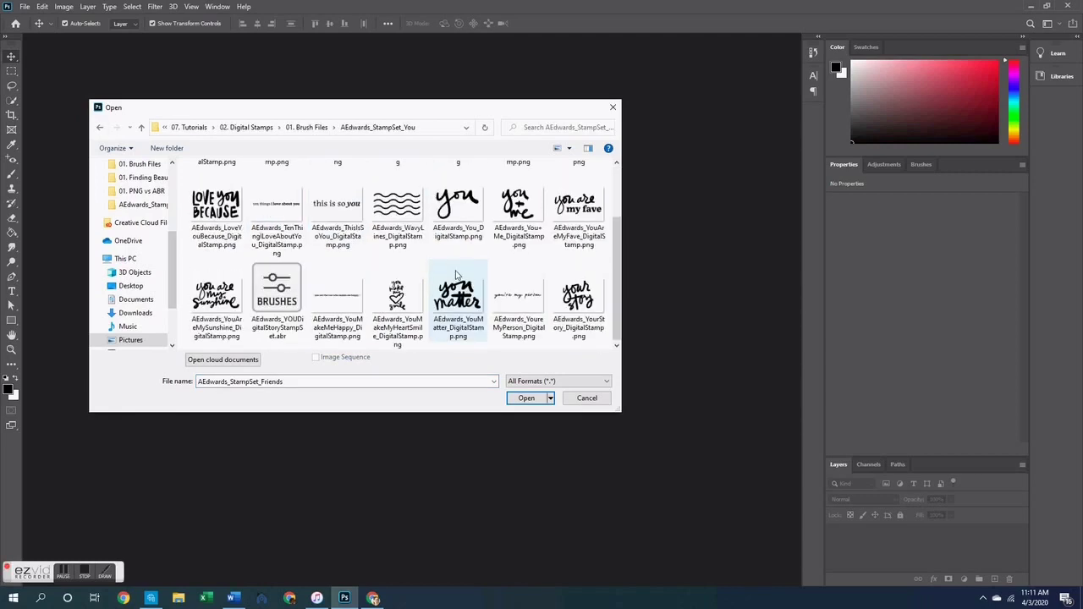
click(289, 301)
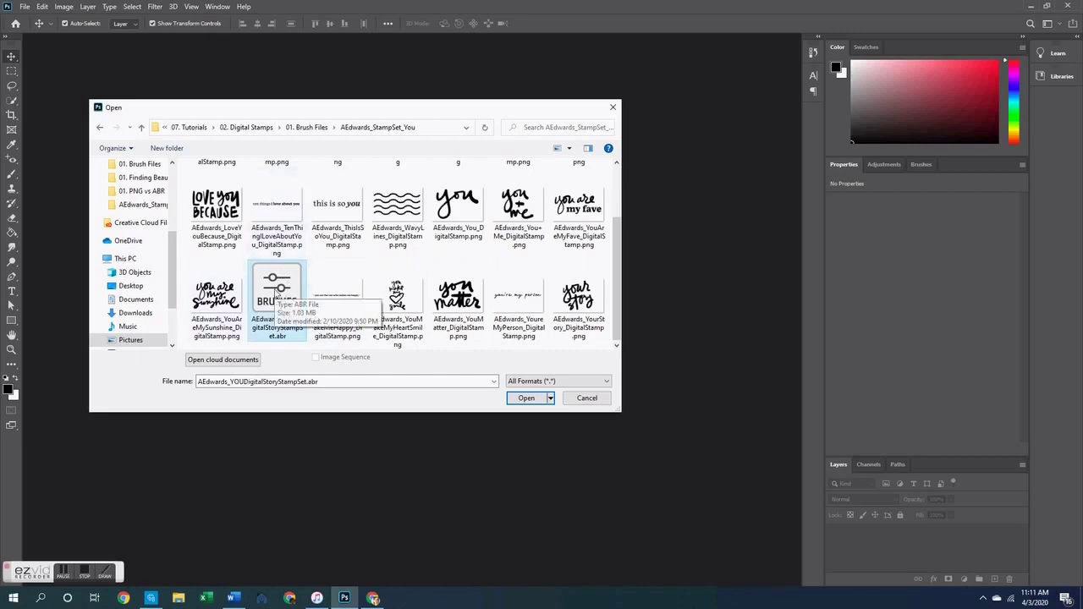
click(531, 399)
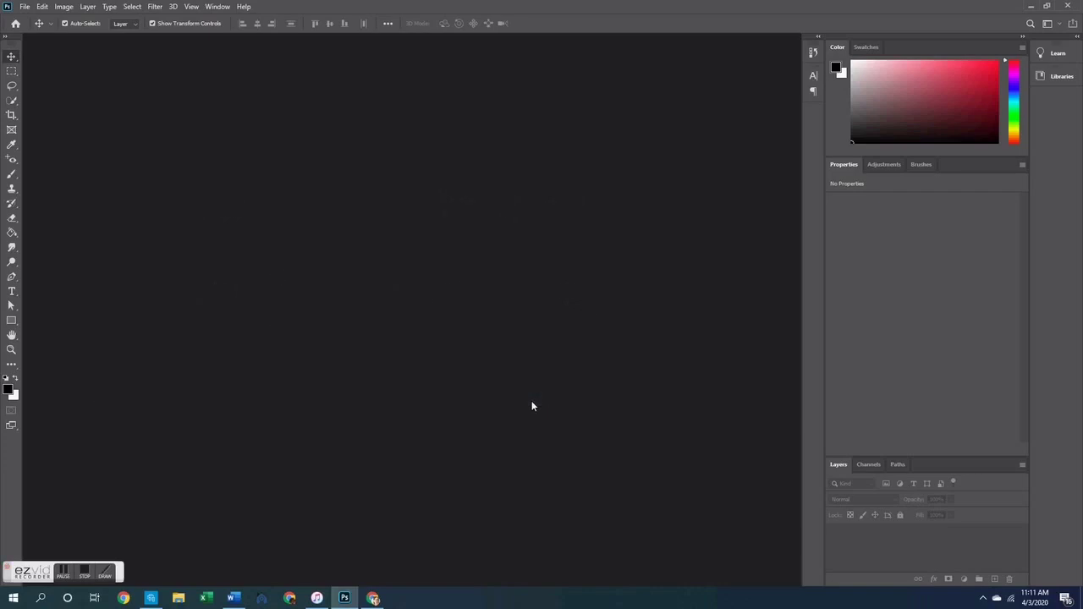
Step: With the Brush tool, pick the "you matter" stamp as the brush tip and name it You Matter
click(14, 177)
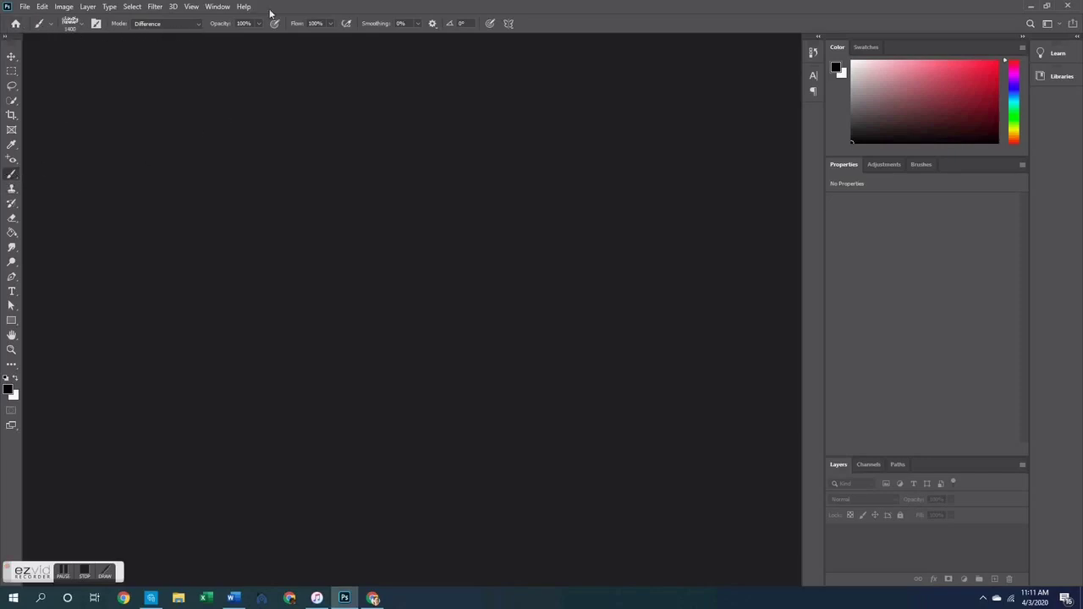
click(95, 26)
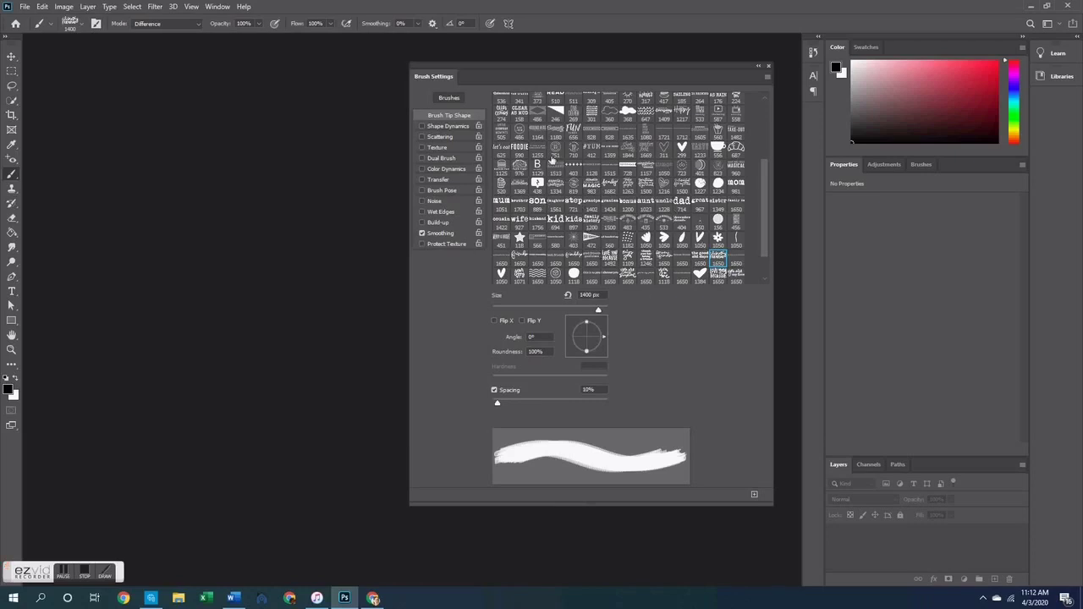
scroll(666, 184, up, 5)
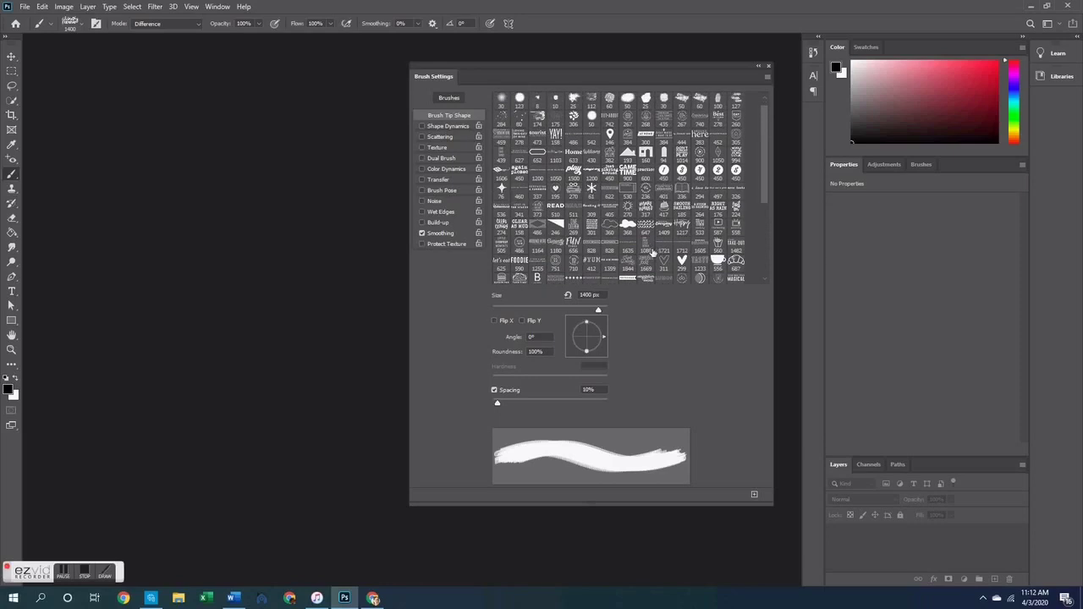
scroll(653, 252, down, 3)
scroll(653, 252, down, 8)
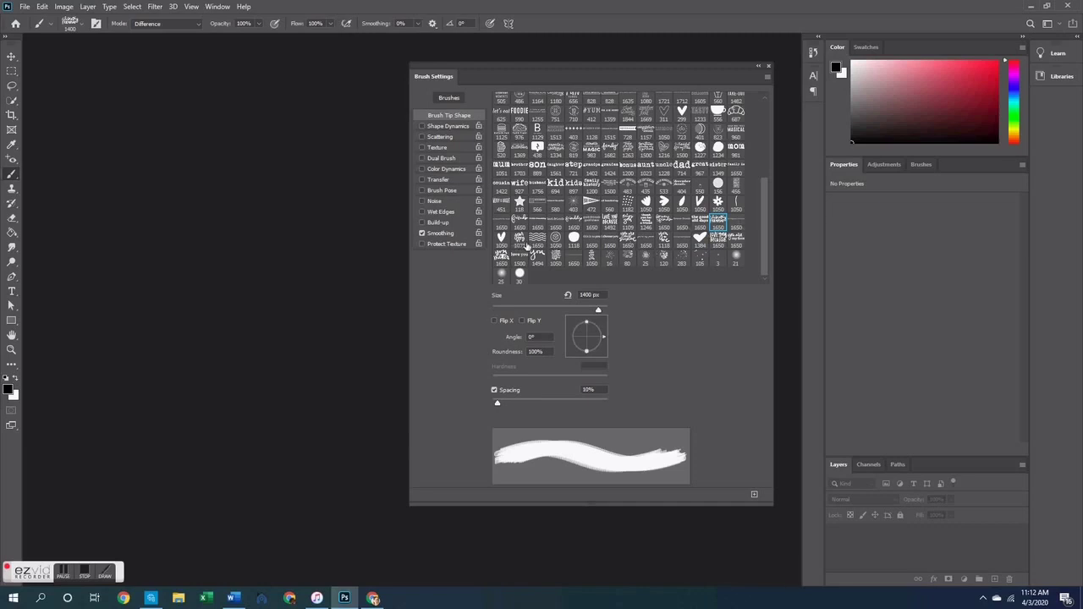
double_click(504, 262)
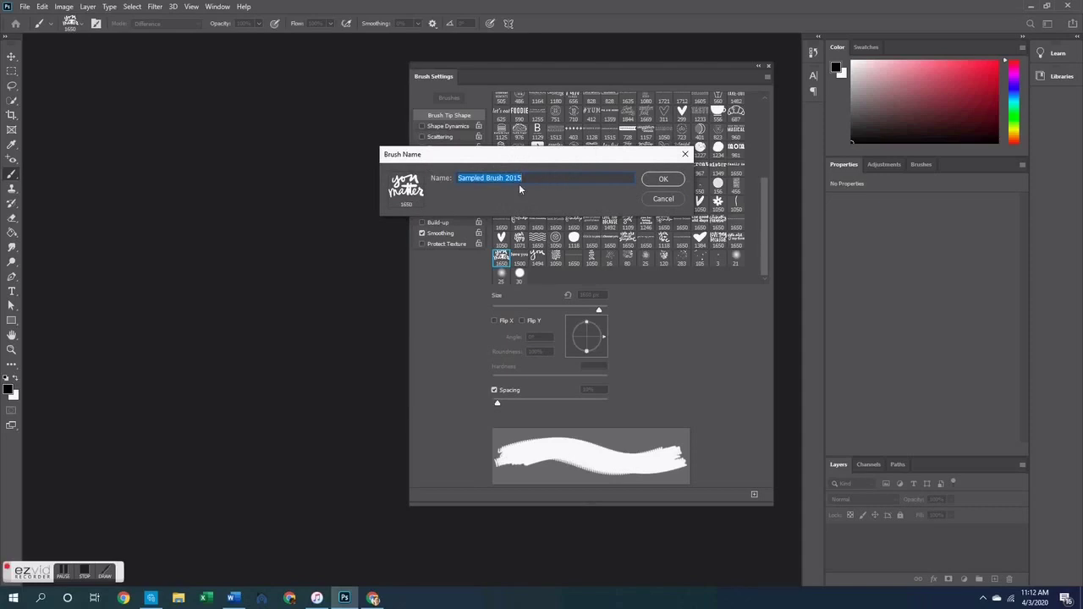
text(You Matter)
key(Return)
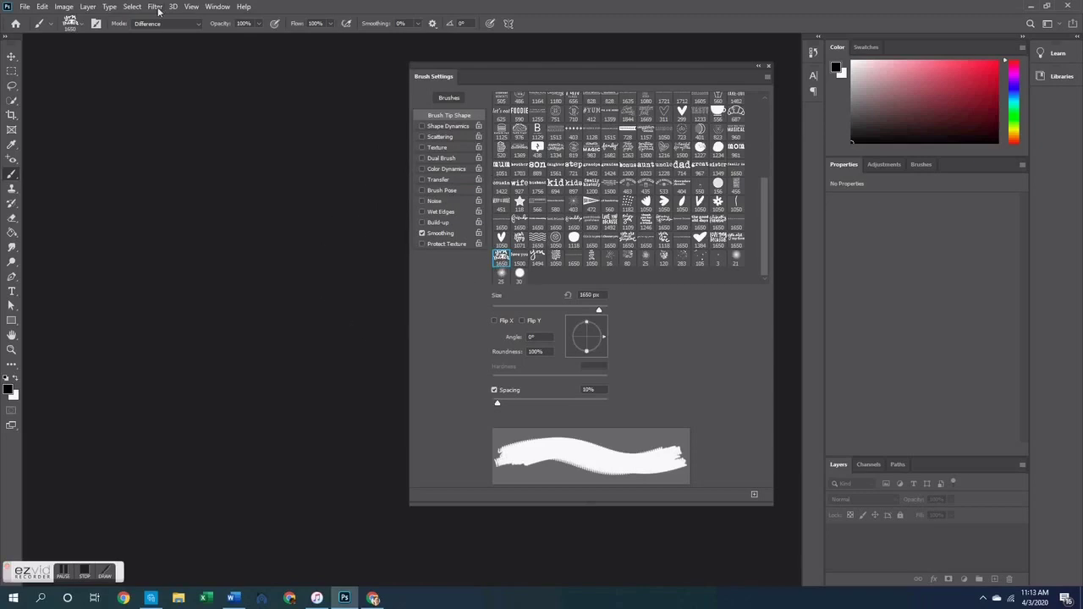
click(96, 25)
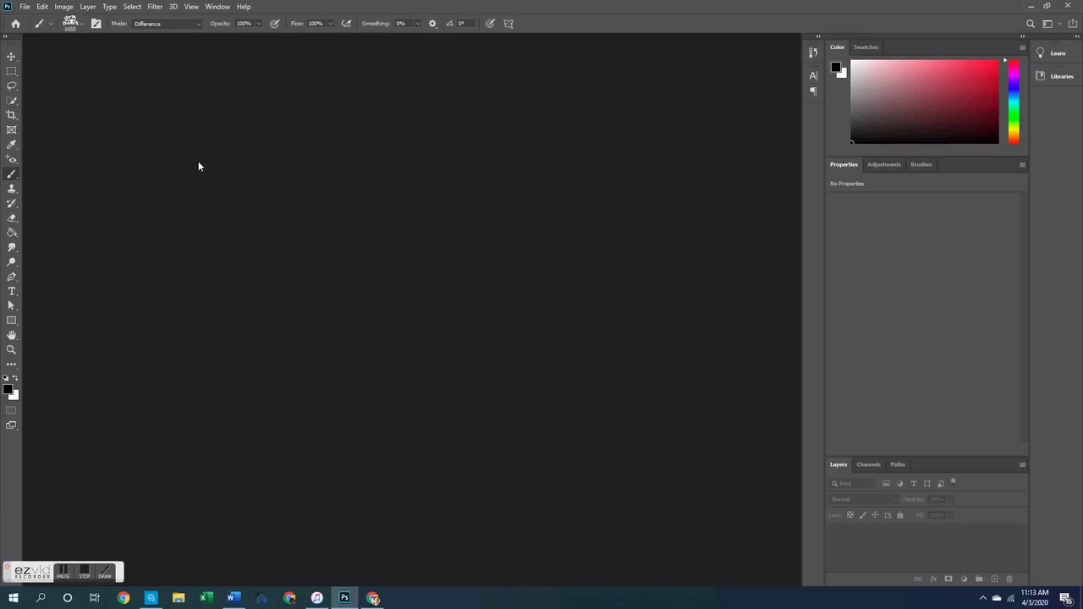
Step: Import the brush file AEdwards_ListDigitalStoryStampSet.abr from the AEdwards_StampSet_List folder inside 01. Brush Files
click(82, 27)
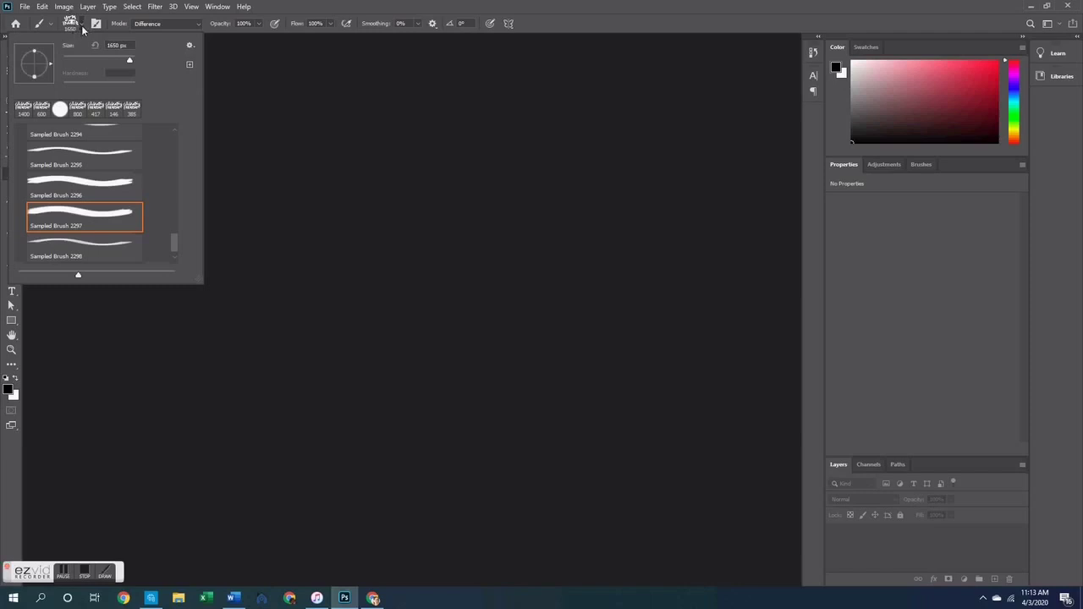
click(191, 46)
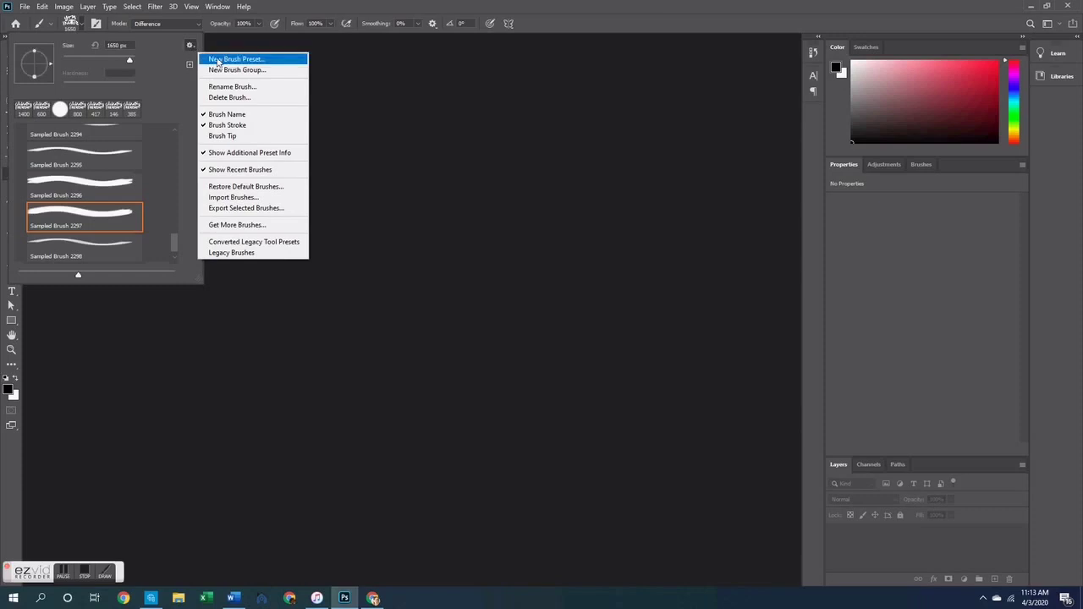
click(239, 200)
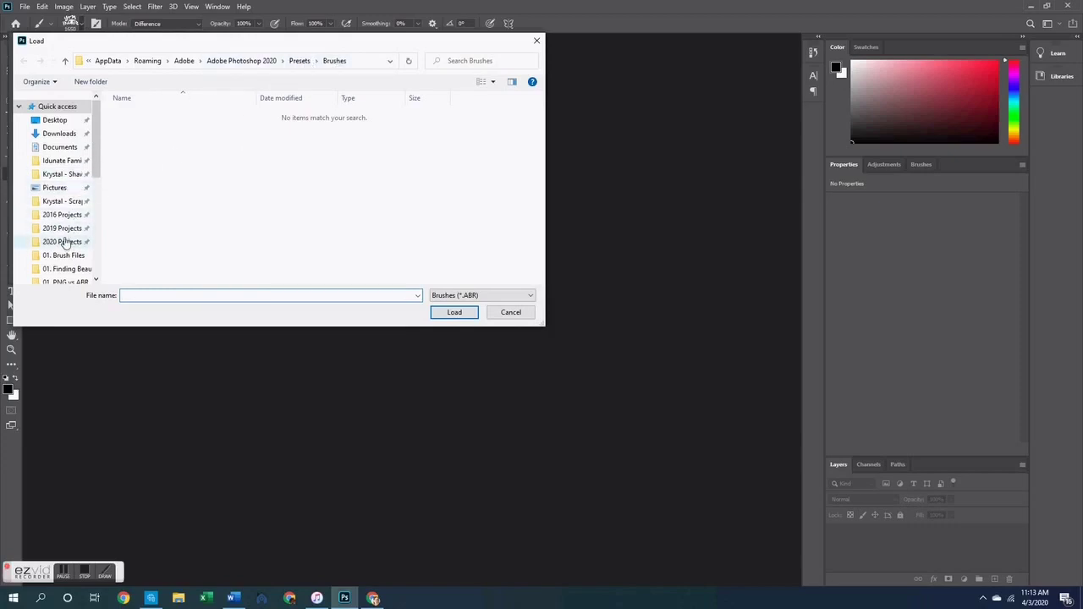
scroll(66, 224, down, 2)
scroll(66, 224, down, 1)
click(63, 192)
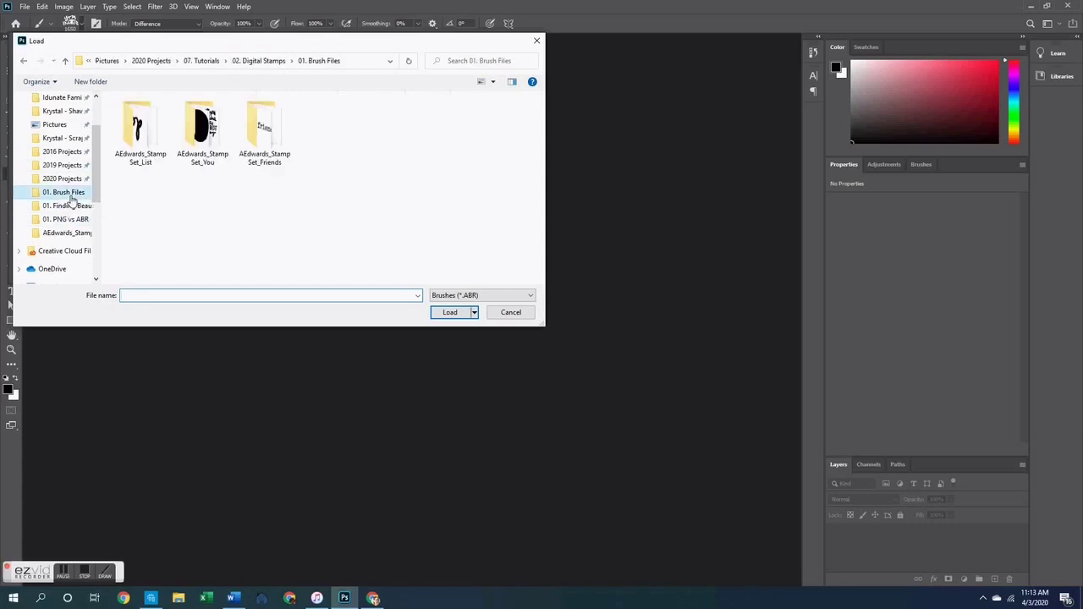
double_click(140, 142)
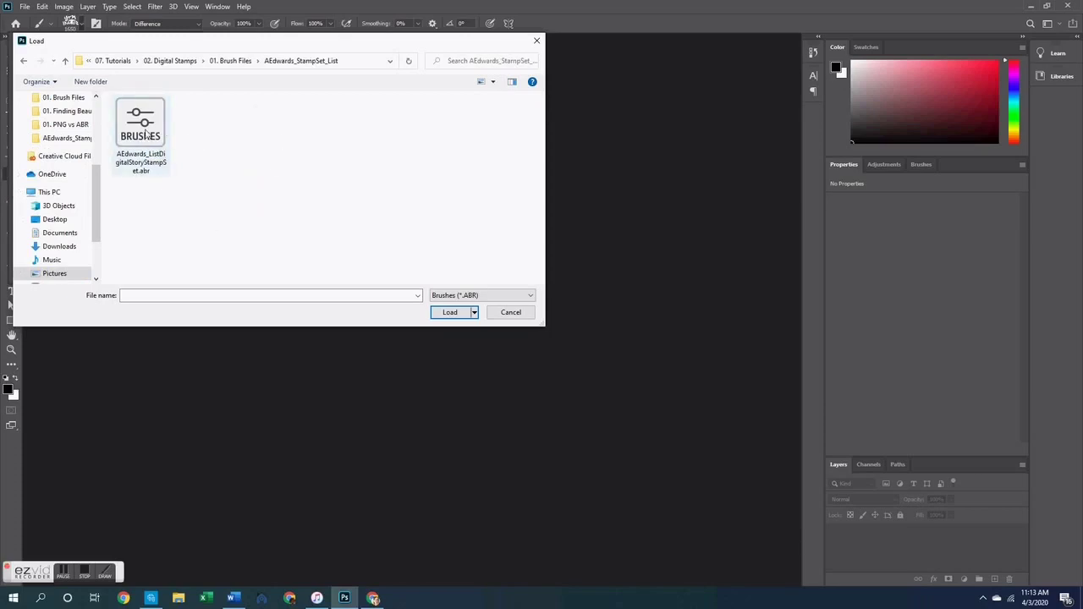
click(147, 134)
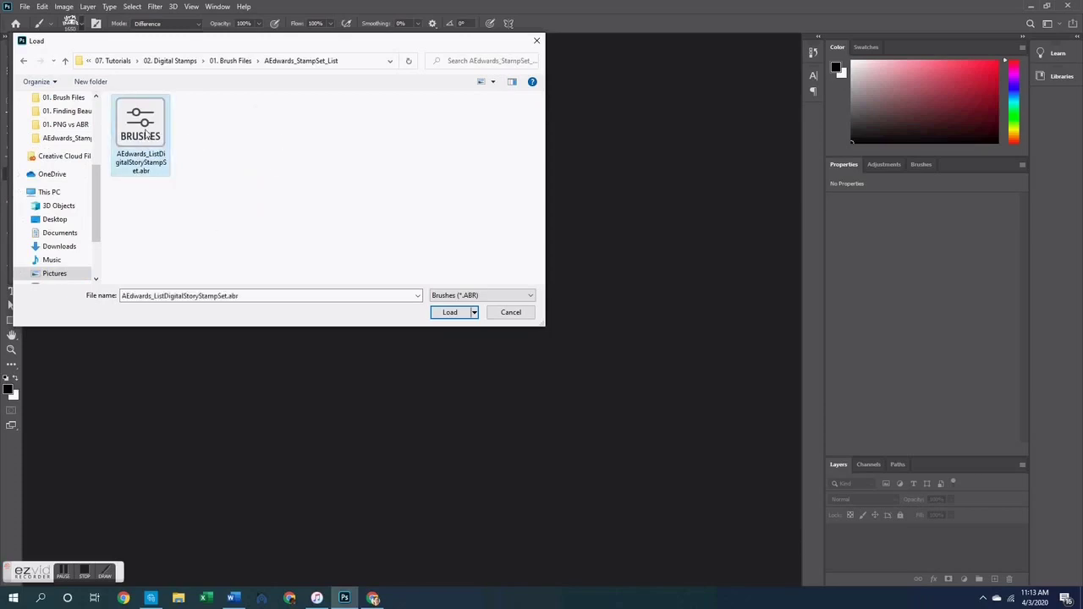
click(449, 312)
Step: Look through the loaded brush sets and the individual brushes in the AEdwards_YOUDigitalStoryStampSet group
scroll(85, 195, up, 5)
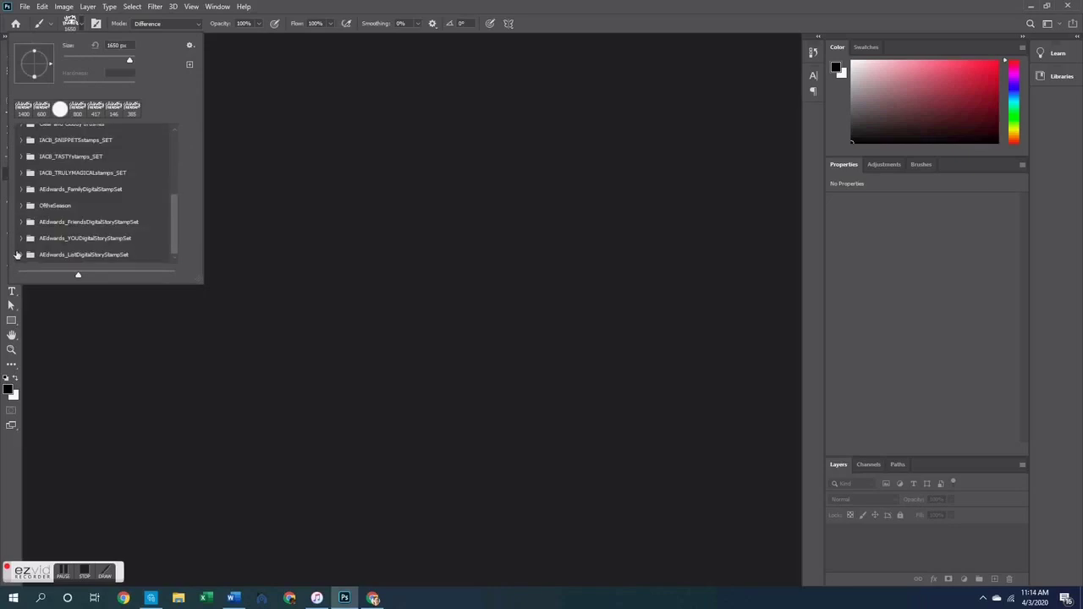
scroll(61, 224, down, 1)
scroll(105, 203, down, 6)
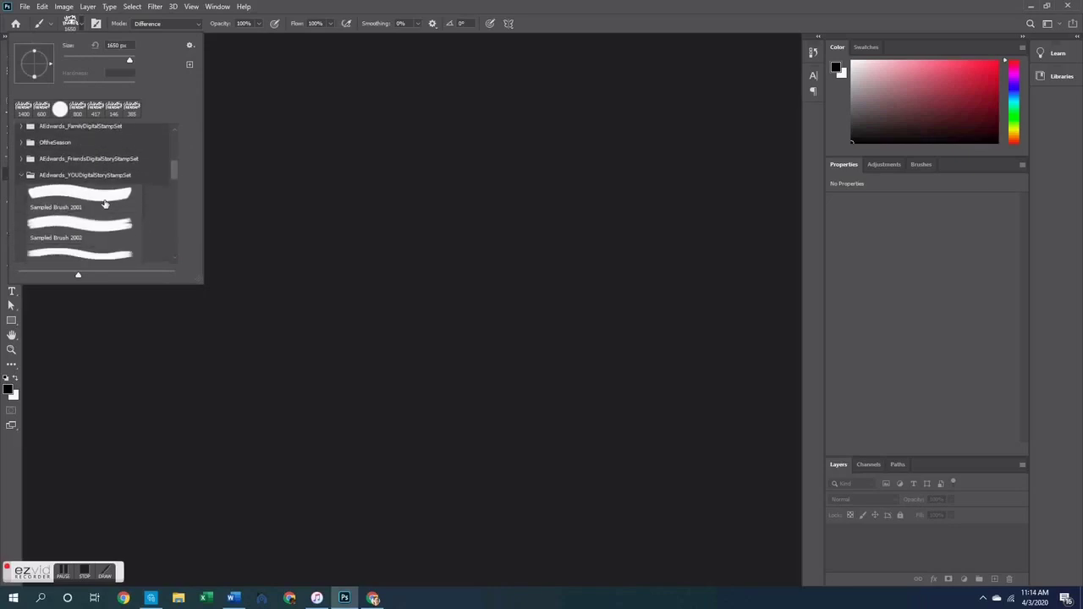
scroll(105, 204, down, 4)
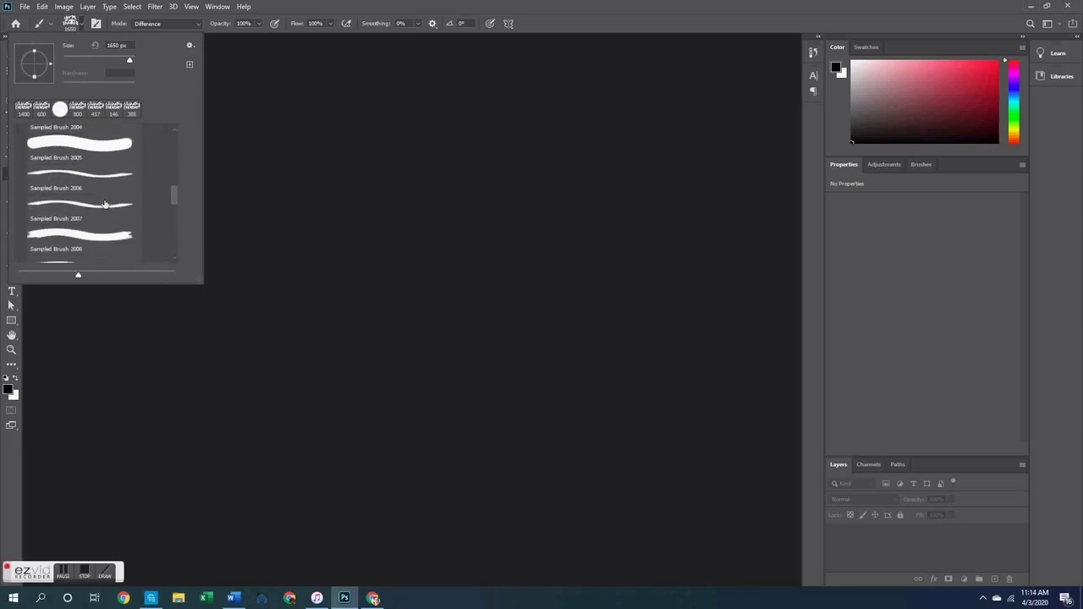
scroll(105, 204, down, 4)
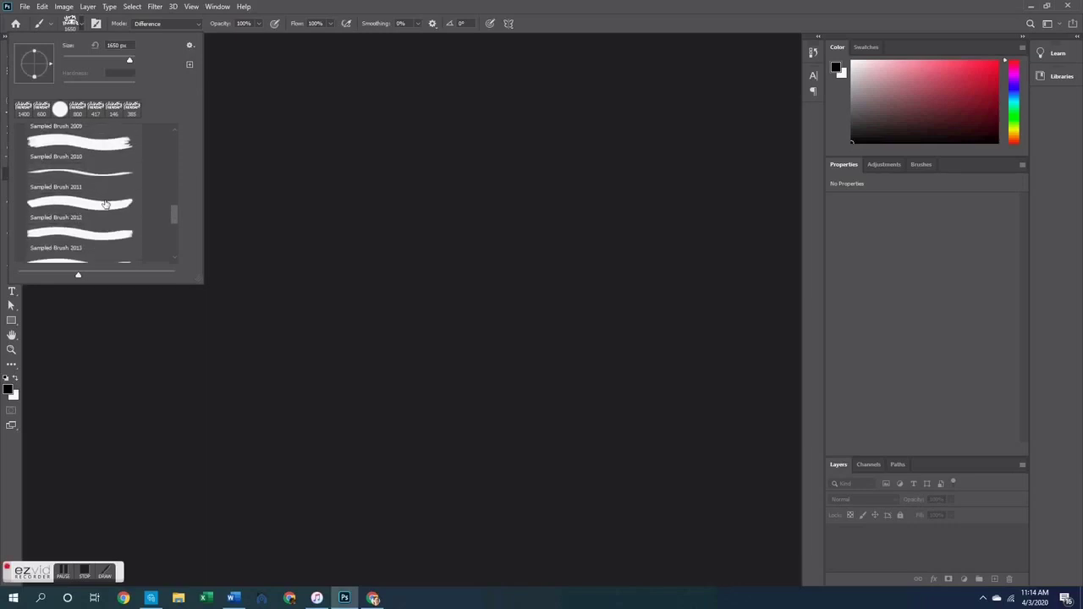
scroll(105, 204, down, 4)
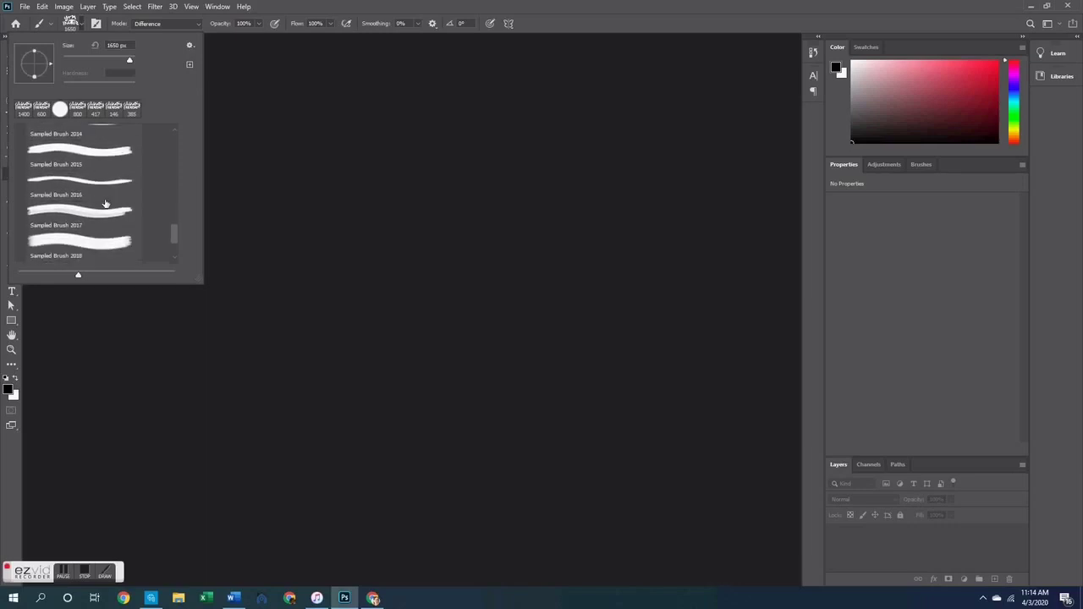
scroll(105, 204, down, 1)
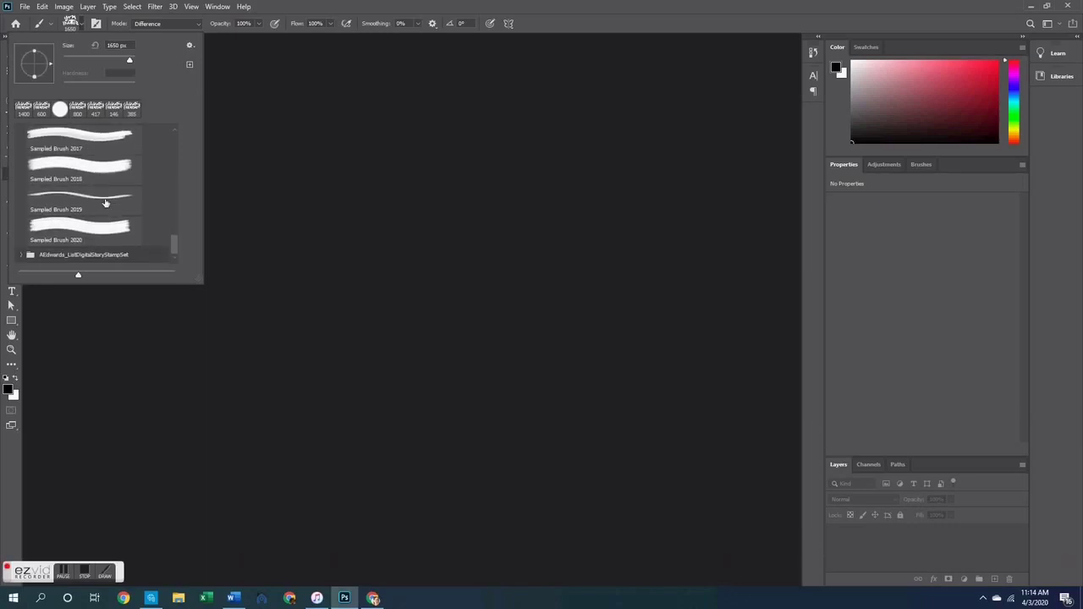
scroll(105, 204, up, 12)
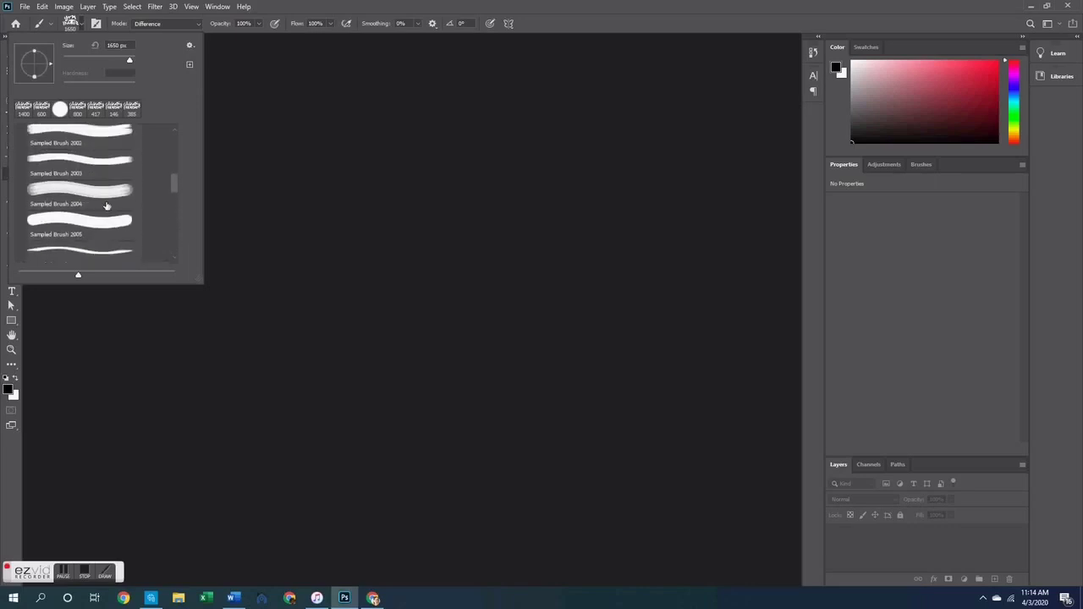
scroll(106, 205, down, 10)
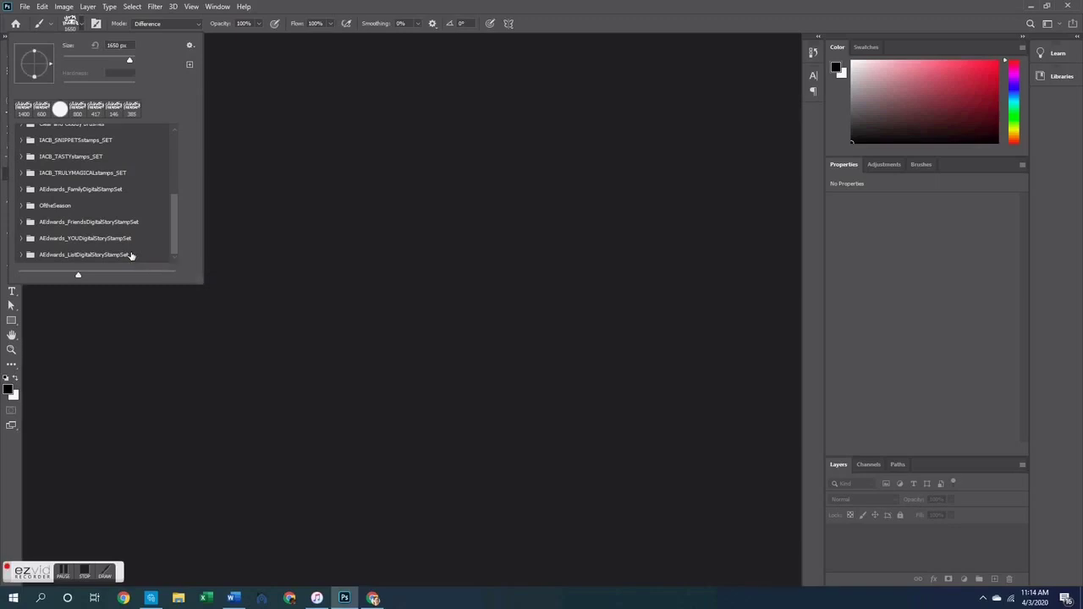
click(83, 26)
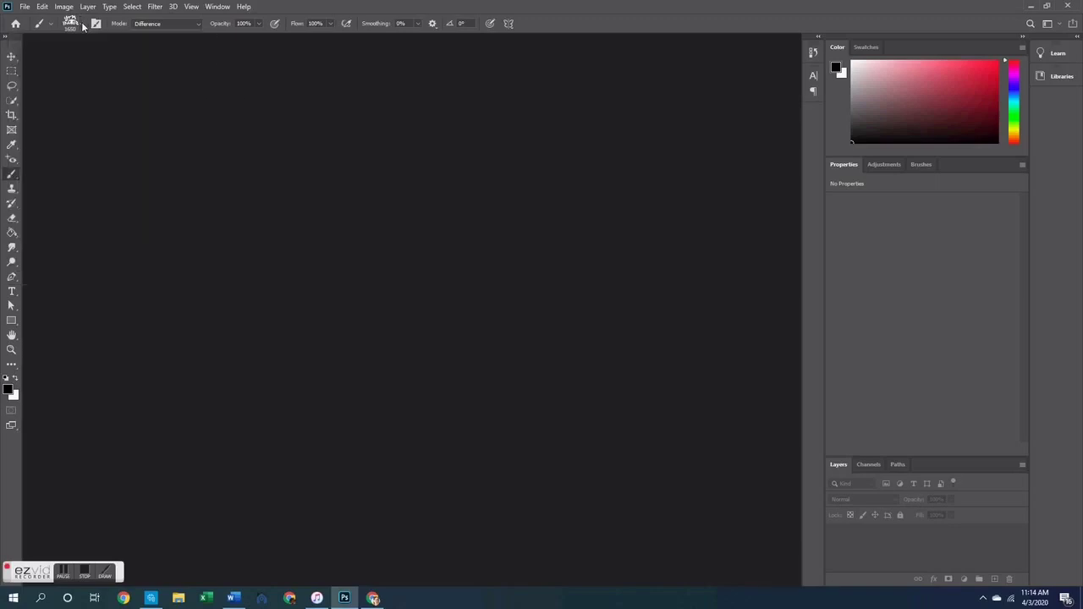
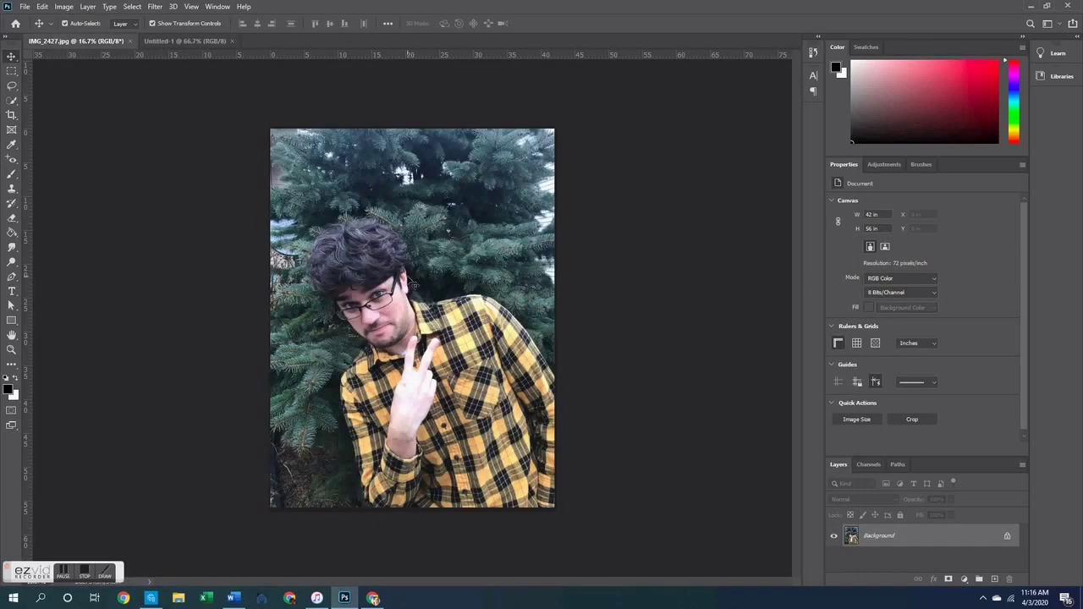
Step: Stamp the four-lobed 1050 px brush tip once in black at the middle of the Untitled-1 canvas, using Normal mode
click(160, 43)
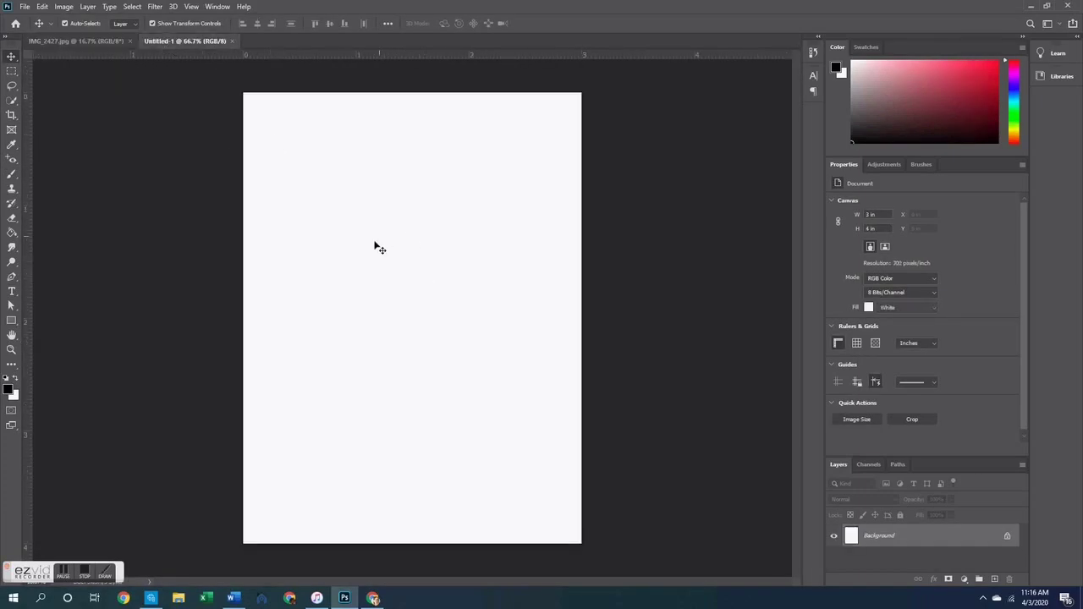
click(11, 176)
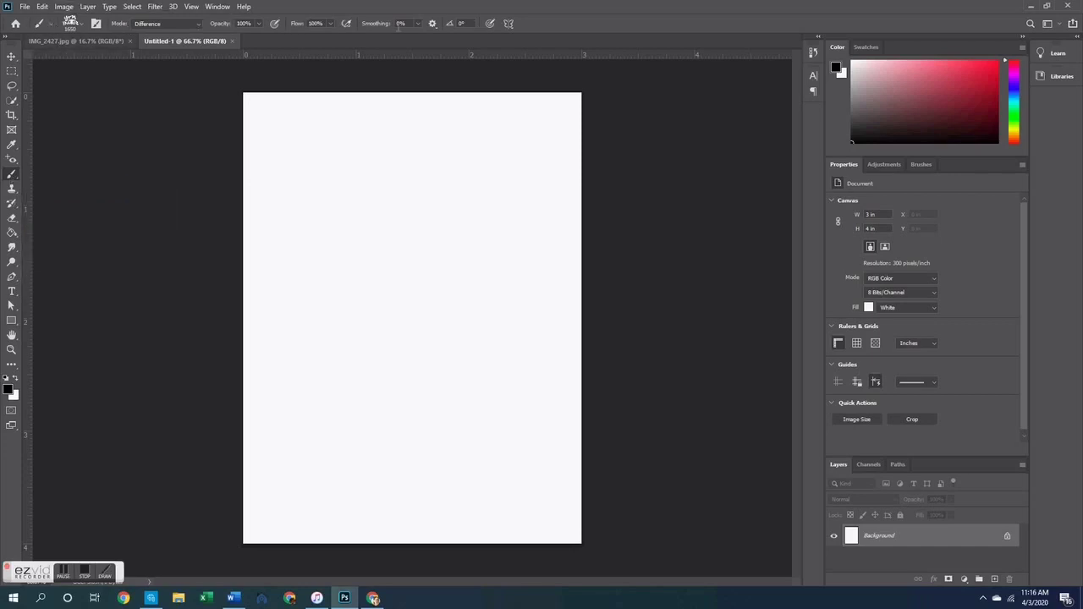
click(96, 24)
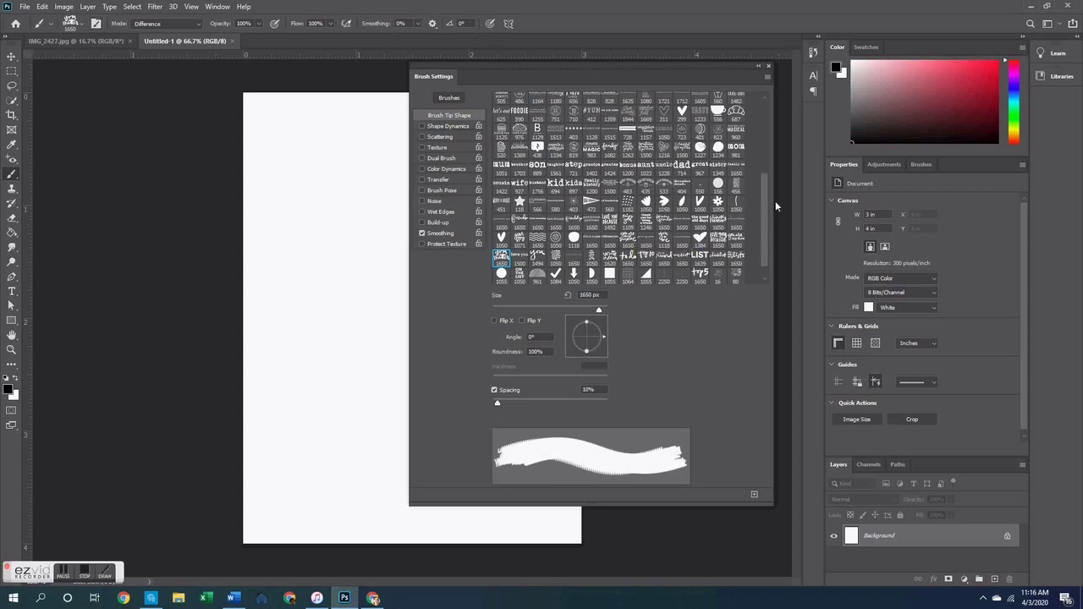
scroll(763, 196, down, 1)
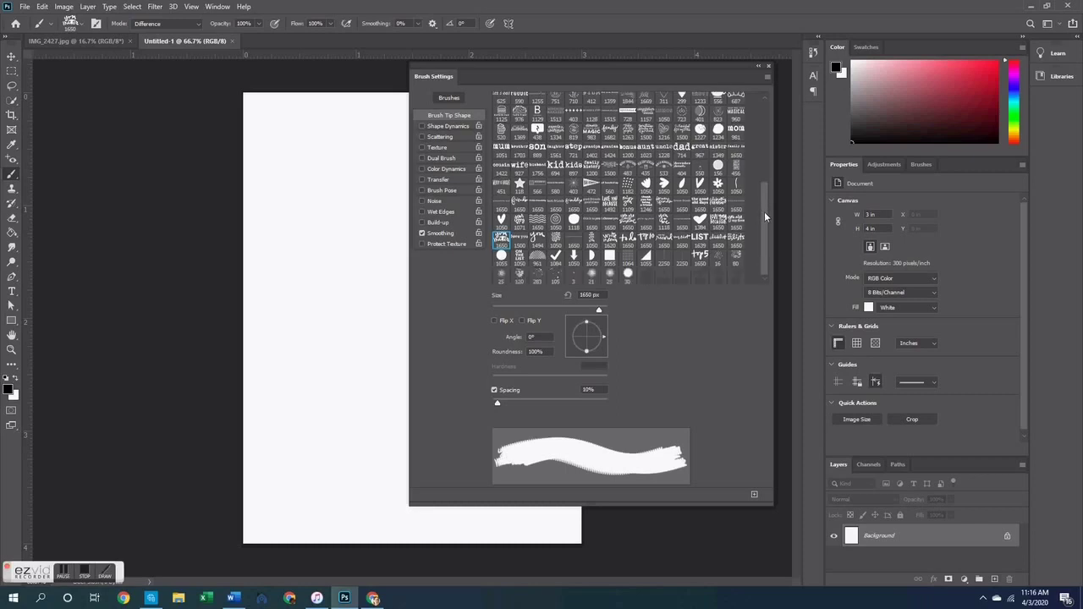
click(650, 188)
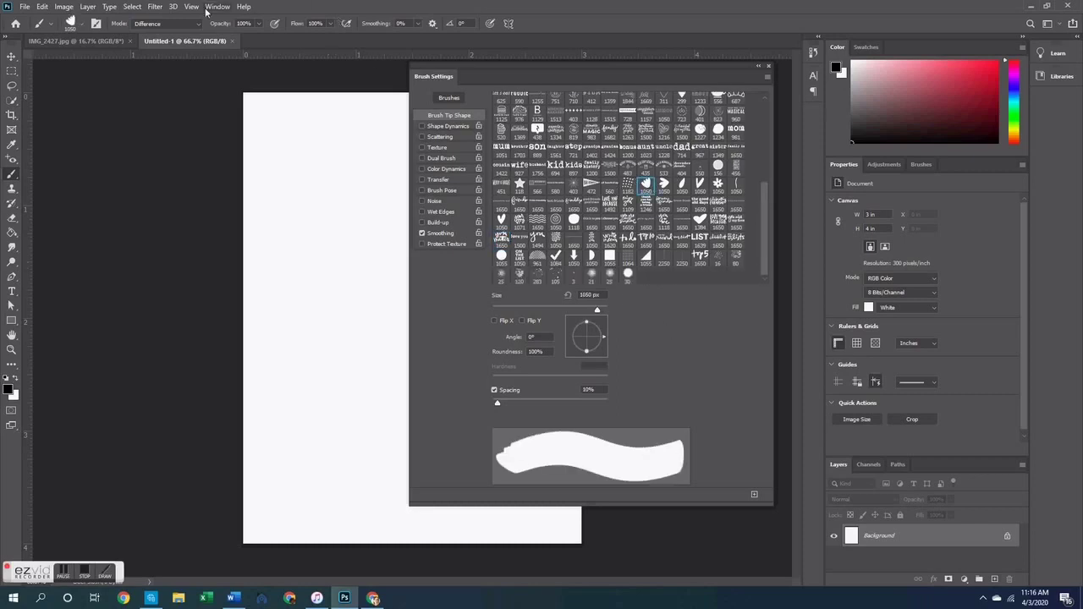
click(96, 24)
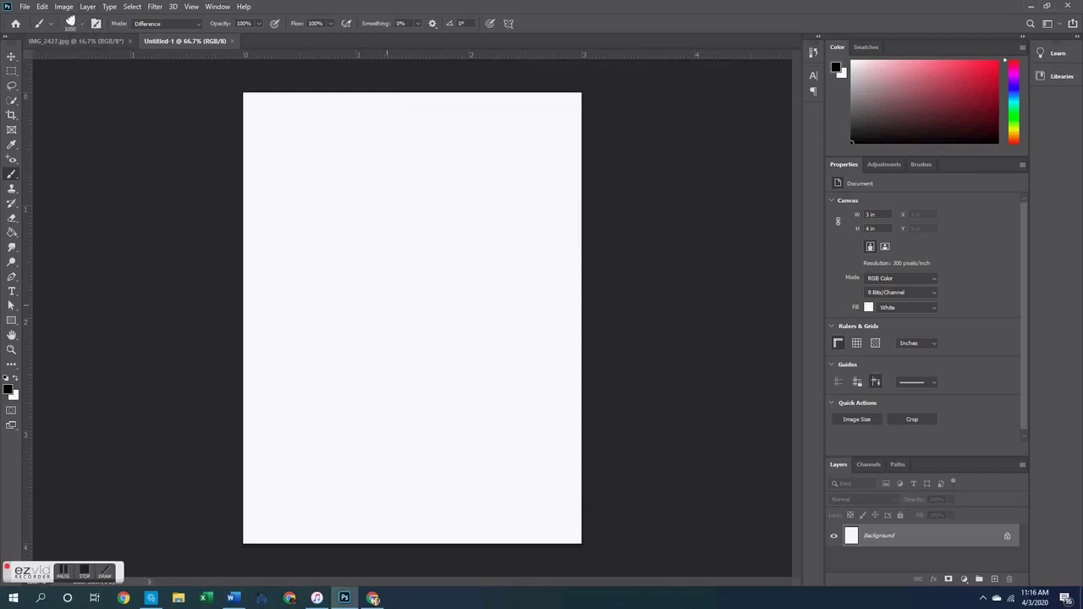
click(152, 29)
click(412, 306)
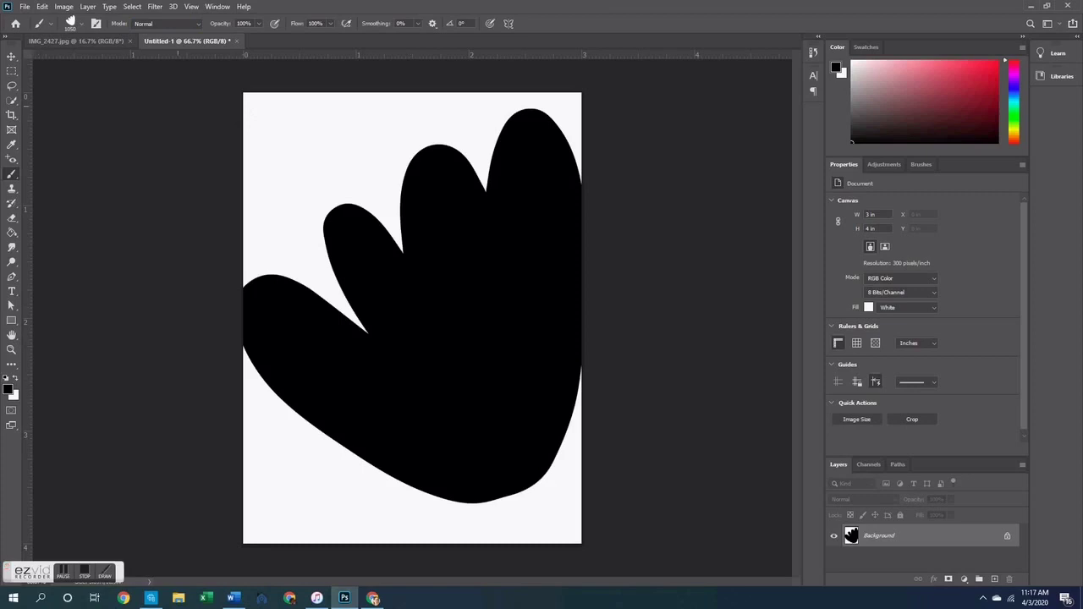
Step: Stamp the four-lobed 1050 px tip once over the trees in IMG_2427.jpg, and undo the stamp on the Untitled-1 canvas
click(80, 41)
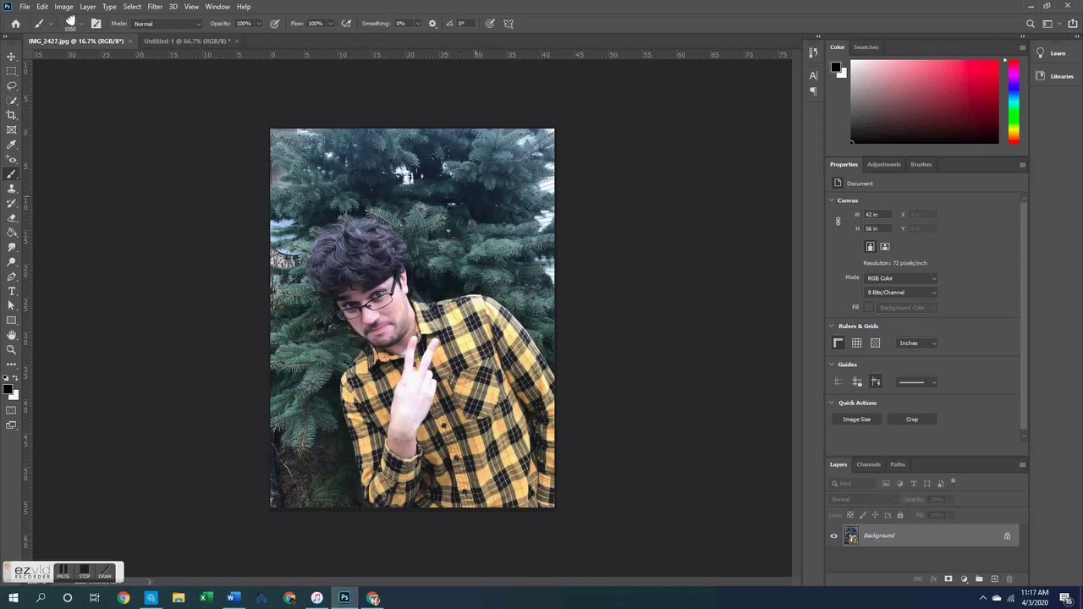
click(475, 197)
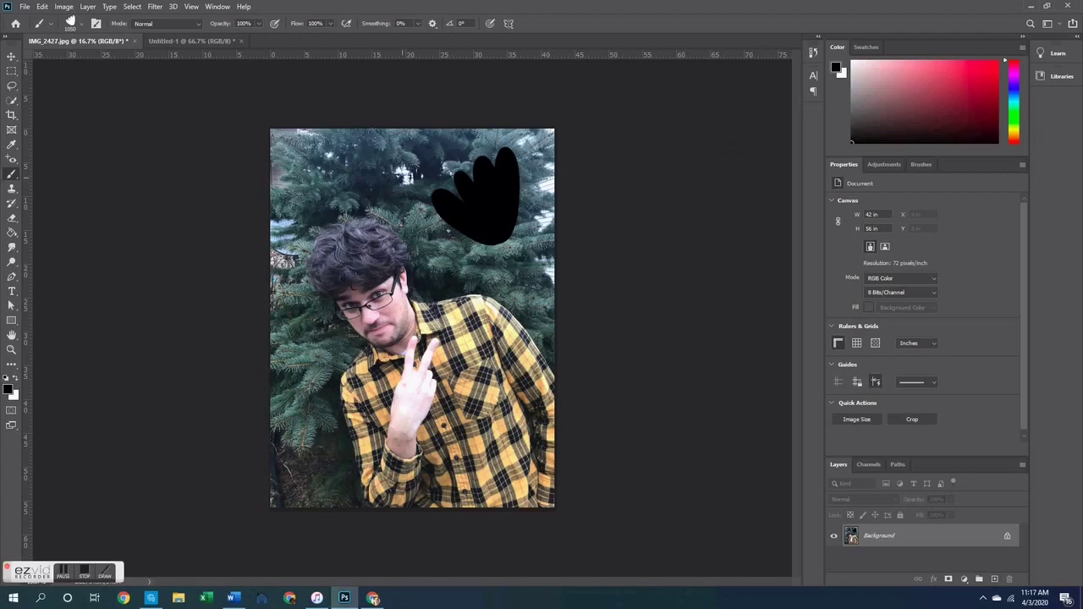
click(187, 42)
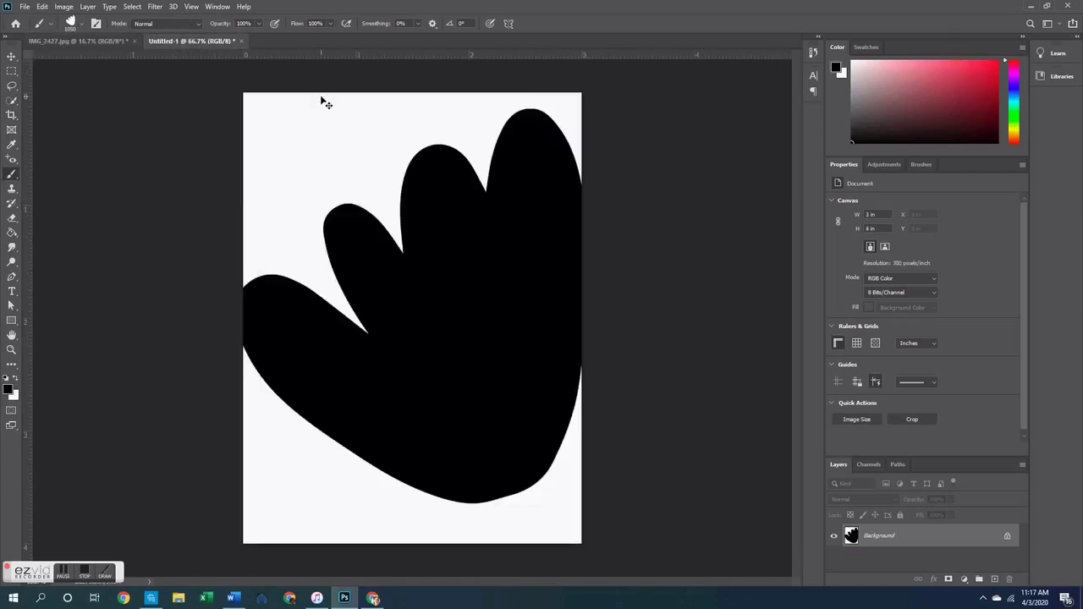
key(ctrl+z)
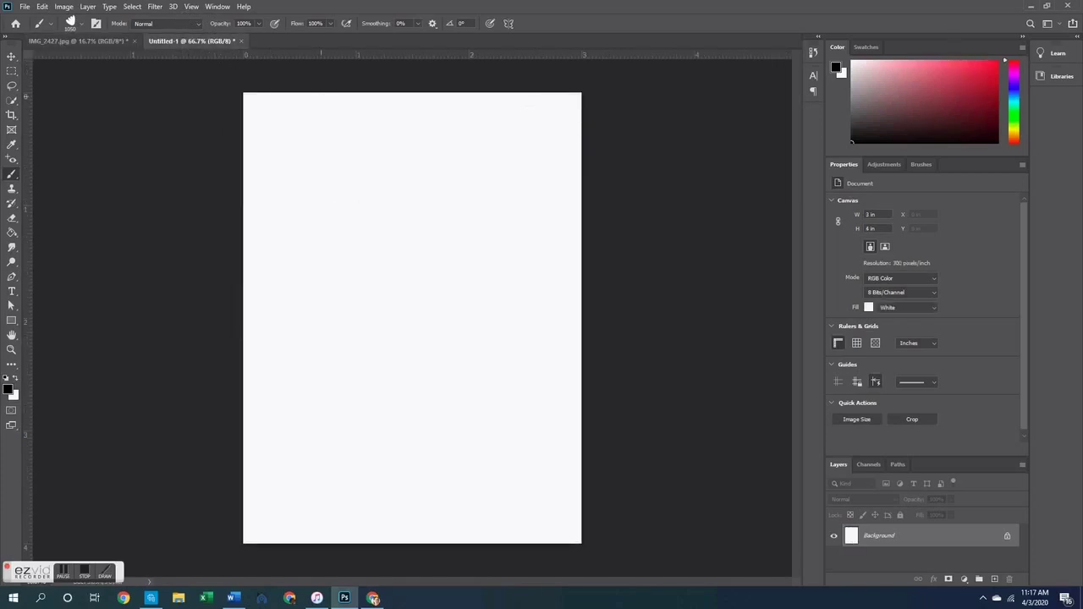
Step: Paint a winding black stroke across the Untitled-1 canvas with the 86 px round brush at 100% hardness, and undo it
click(81, 23)
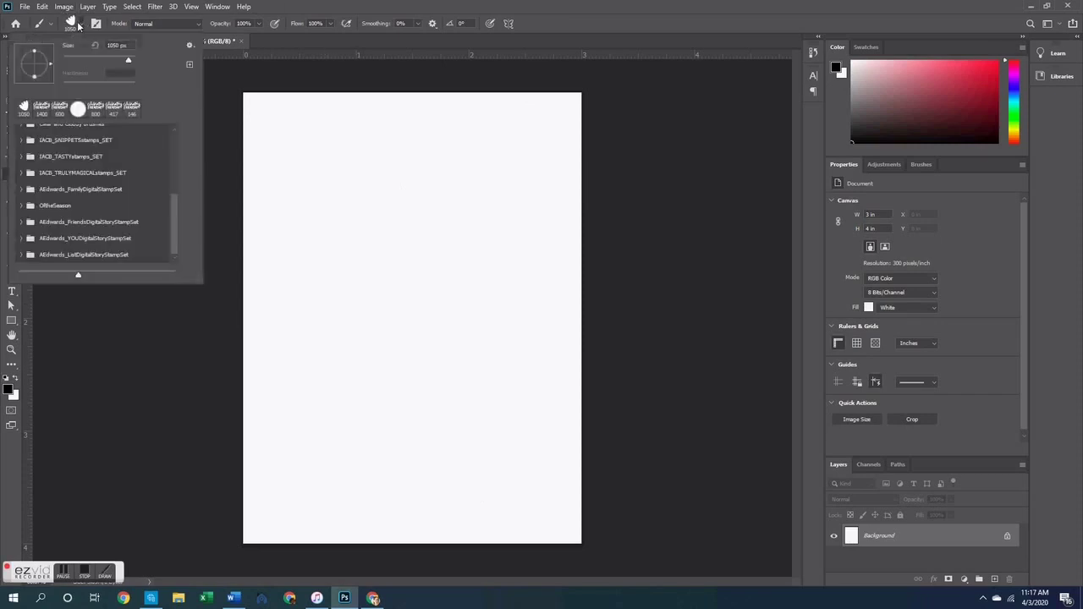
click(78, 109)
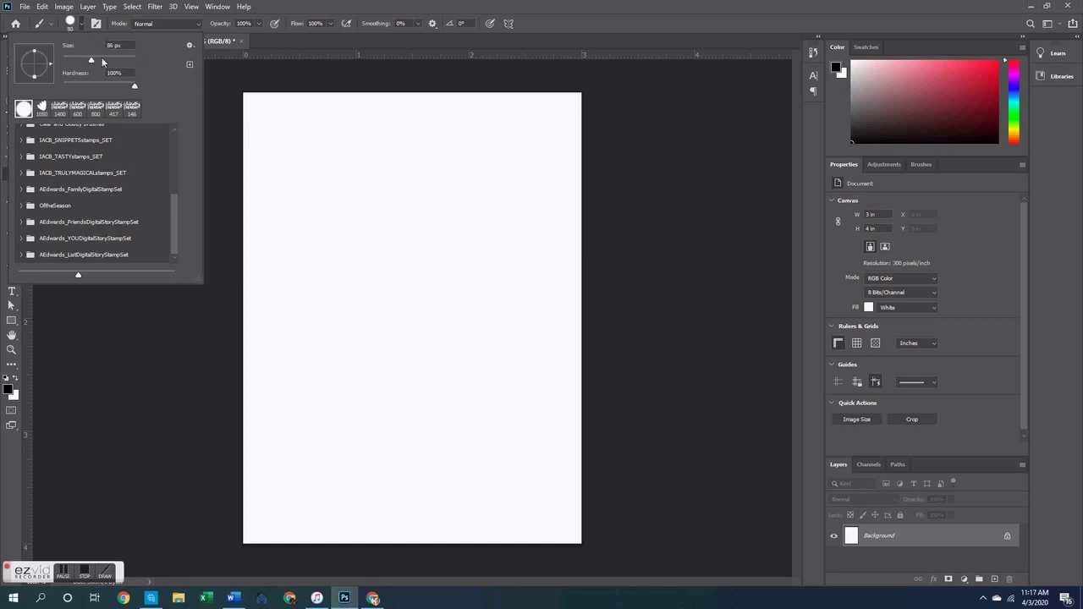
click(83, 24)
mouse_move(311, 267)
mouse_down()
mouse_move(316, 218)
mouse_move(342, 193)
mouse_move(374, 174)
mouse_move(421, 177)
mouse_move(446, 206)
mouse_move(439, 253)
mouse_move(340, 393)
mouse_move(358, 451)
mouse_move(454, 467)
mouse_move(531, 357)
mouse_move(482, 320)
mouse_move(457, 393)
mouse_up()
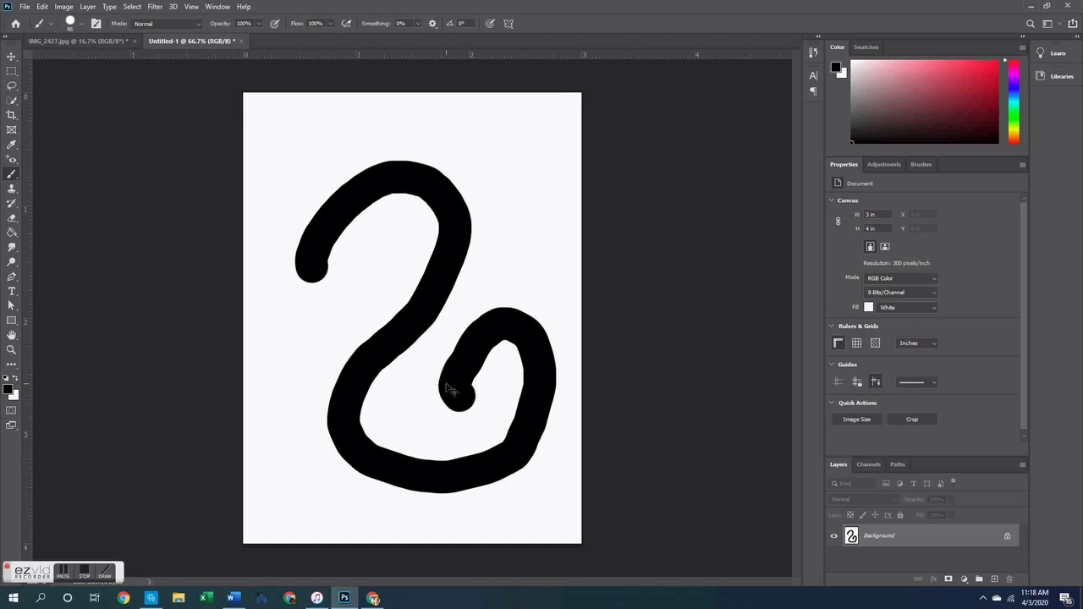
key(ctrl+z)
Step: Paint one continuous stroke across the canvas with the four-lobed 1050 px stamp tip in black, and undo it
click(80, 24)
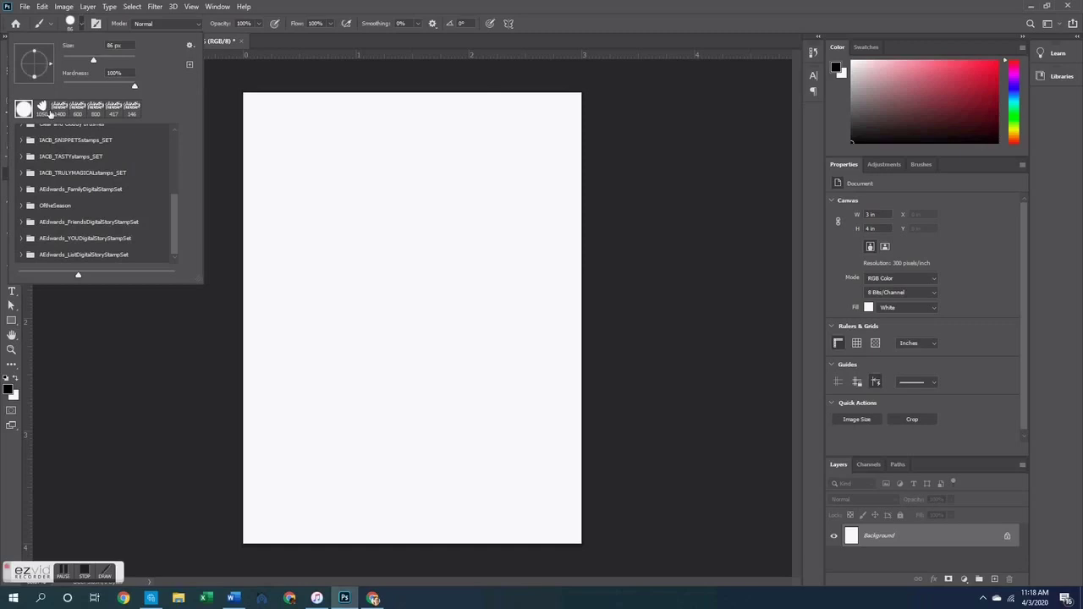
click(48, 111)
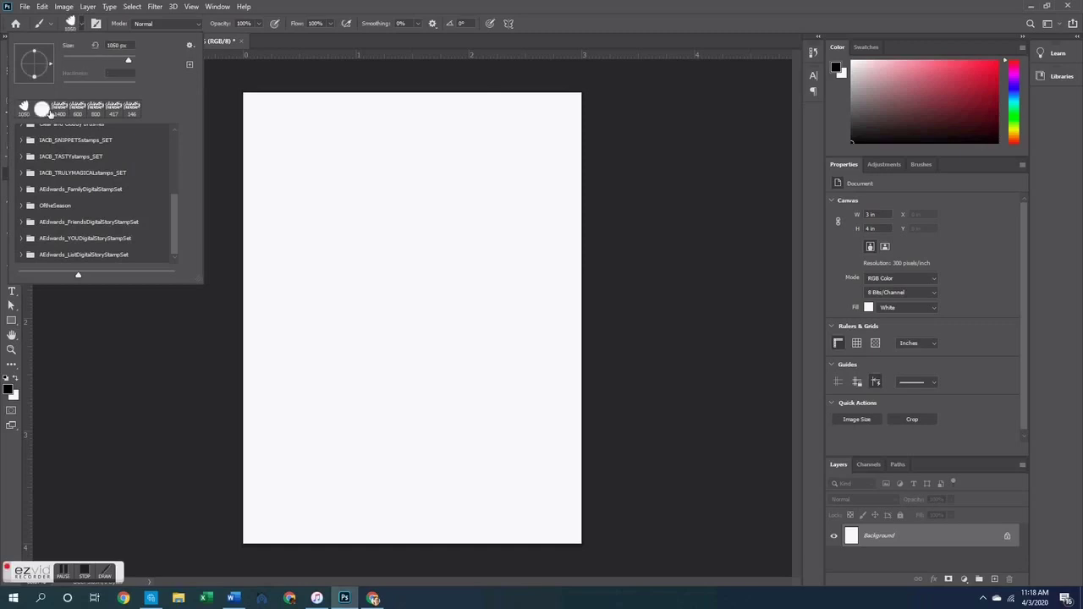
click(82, 23)
mouse_move(178, 304)
mouse_down()
mouse_move(389, 305)
mouse_move(599, 355)
mouse_up()
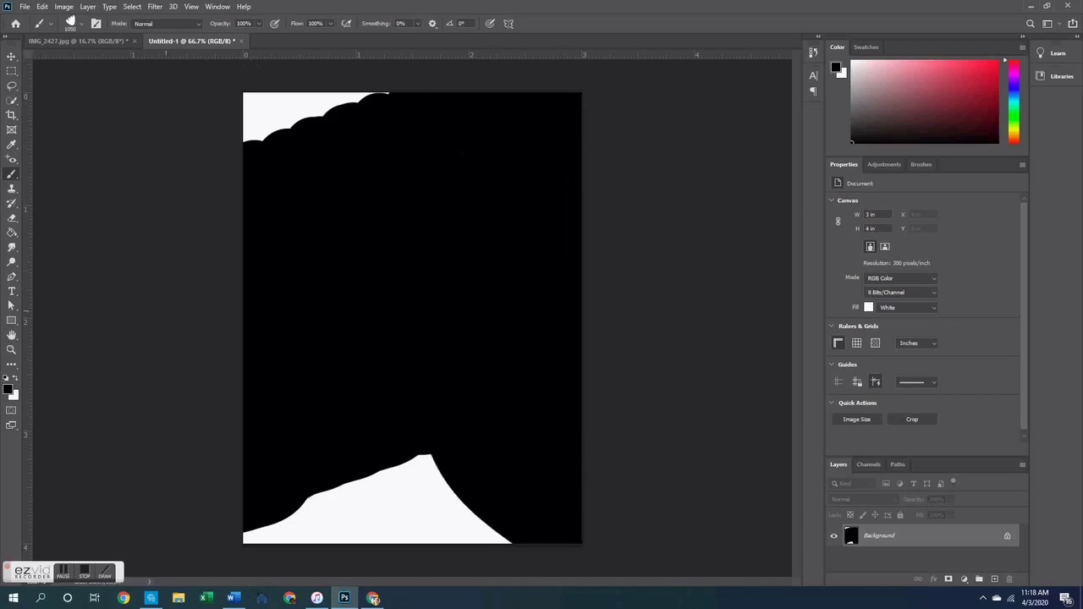
key(ctrl+z)
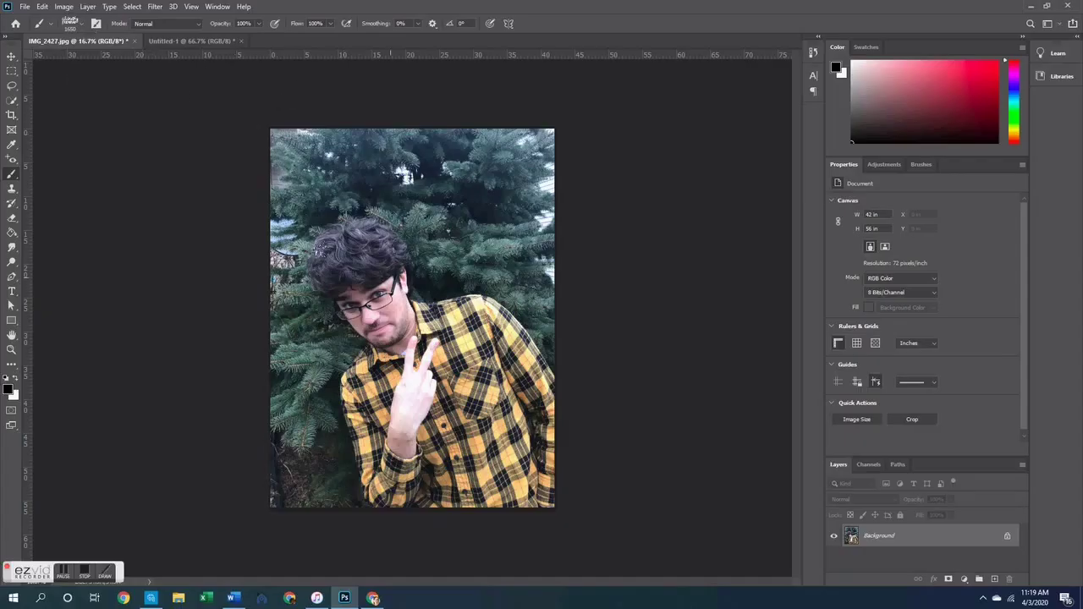
Step: Resize the Celebrating Friendship stamp tip to 800 px and test it once in black near the top of Untitled-1, undoing the stamp
click(82, 26)
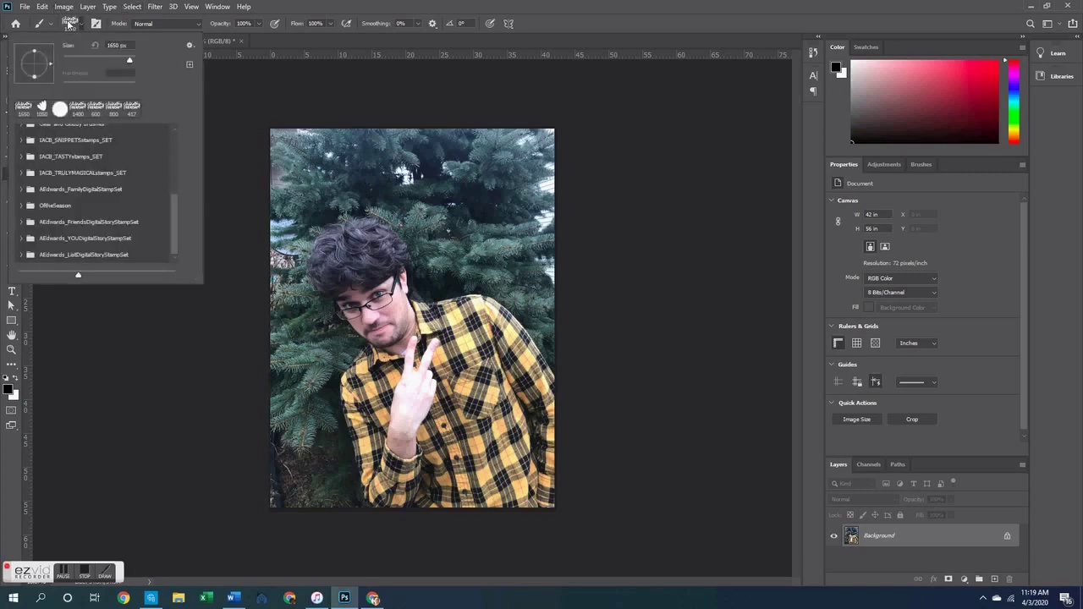
mouse_move(95, 61)
mouse_down()
mouse_move(74, 61)
mouse_move(132, 62)
mouse_move(64, 59)
mouse_move(145, 61)
mouse_up()
click(133, 44)
click(216, 41)
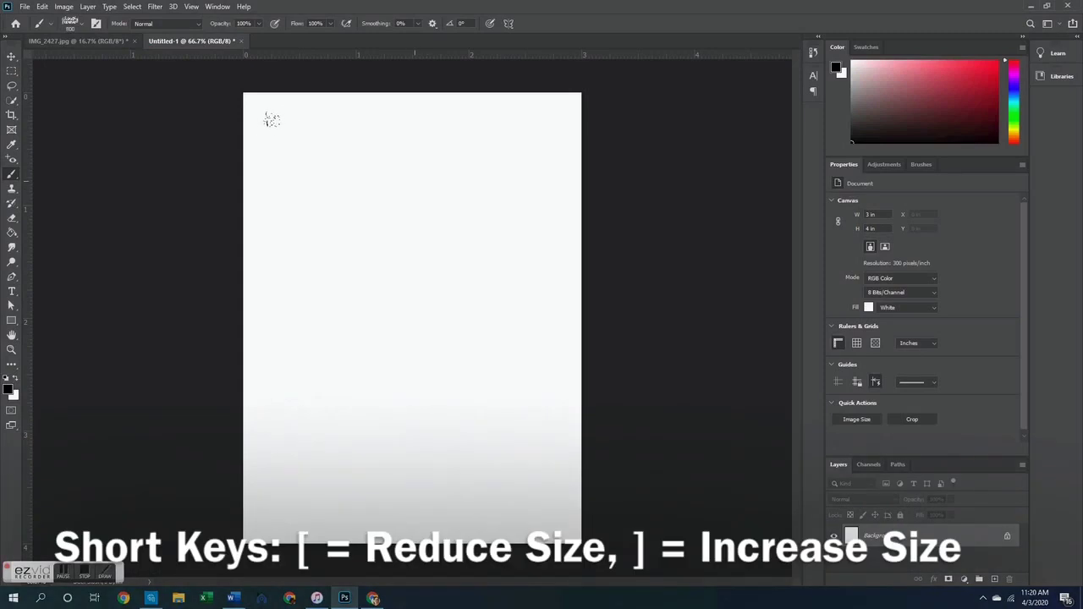
click(273, 117)
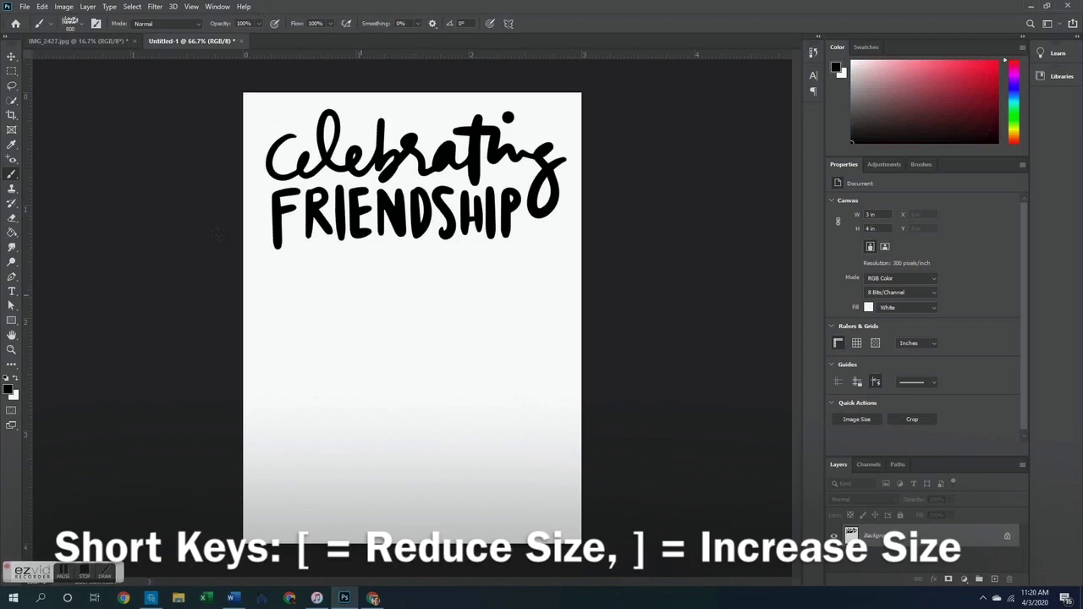
key(ctrl+z)
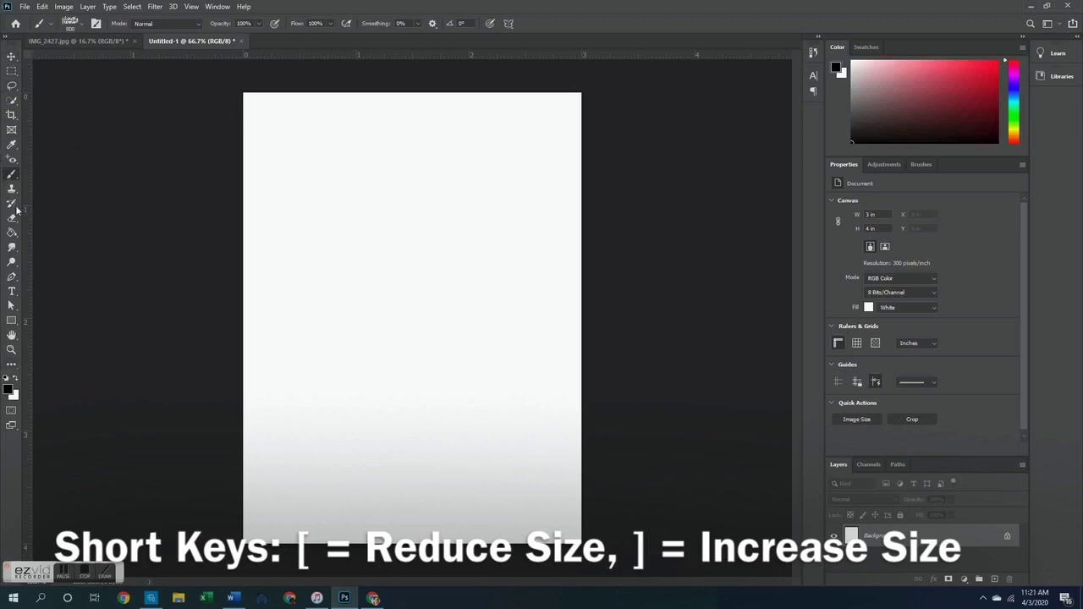
Step: Set the foreground colour to cyan 37dcff and stamp Celebrating Friendship once near the top of the Untitled-1 canvas
click(8, 389)
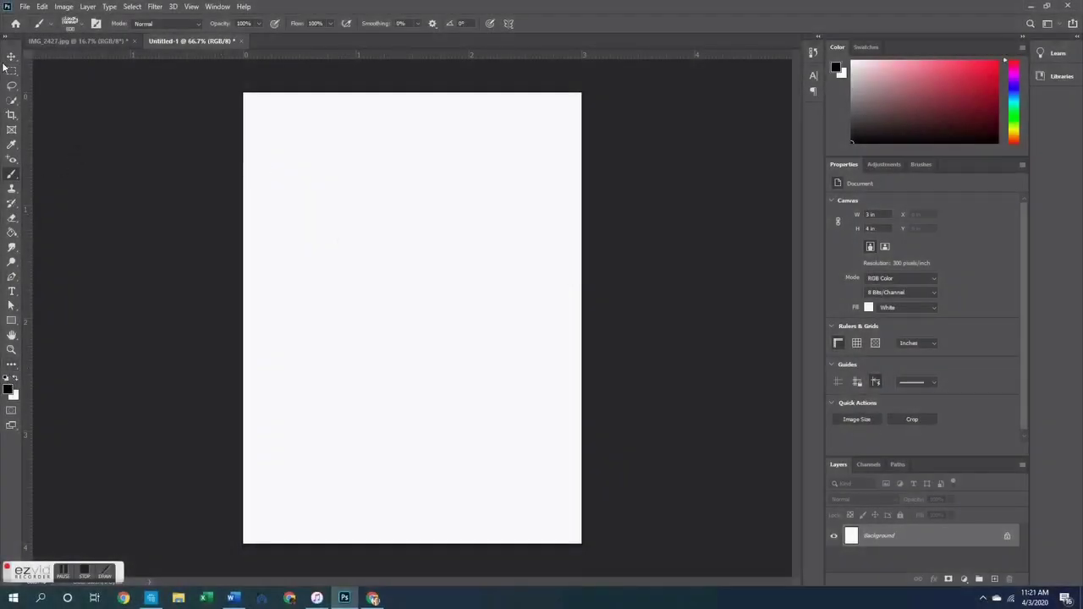
click(9, 390)
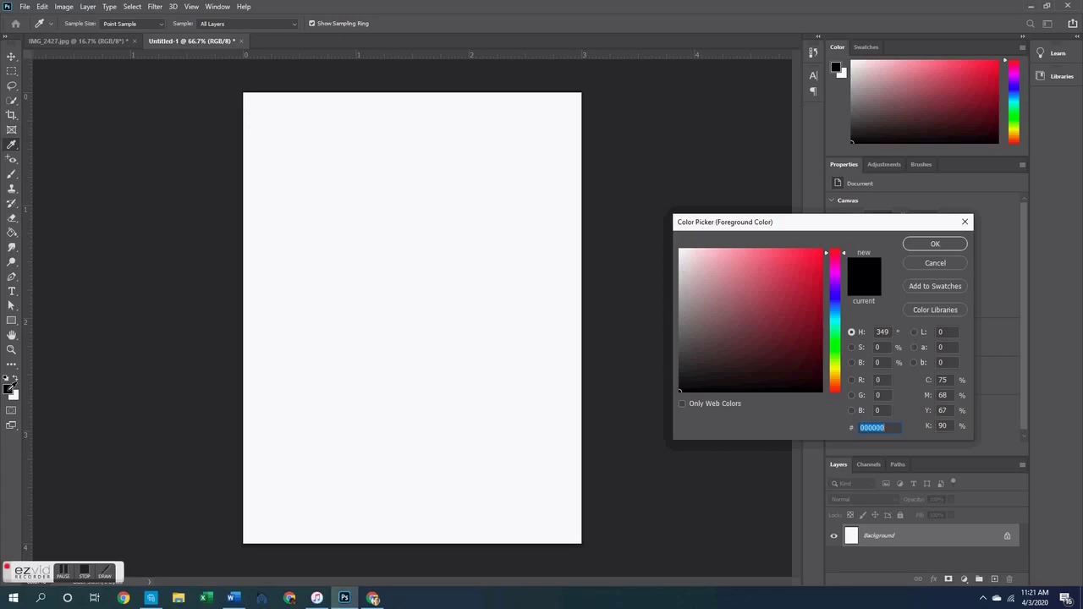
click(837, 311)
mouse_move(840, 315)
mouse_down()
mouse_move(839, 301)
mouse_move(839, 316)
mouse_up()
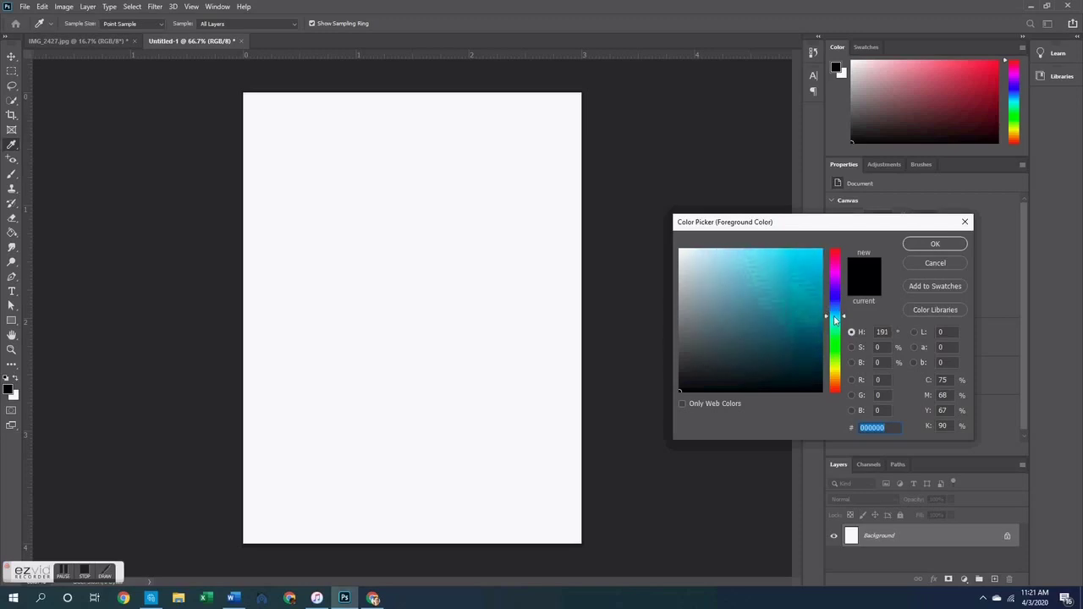
click(787, 256)
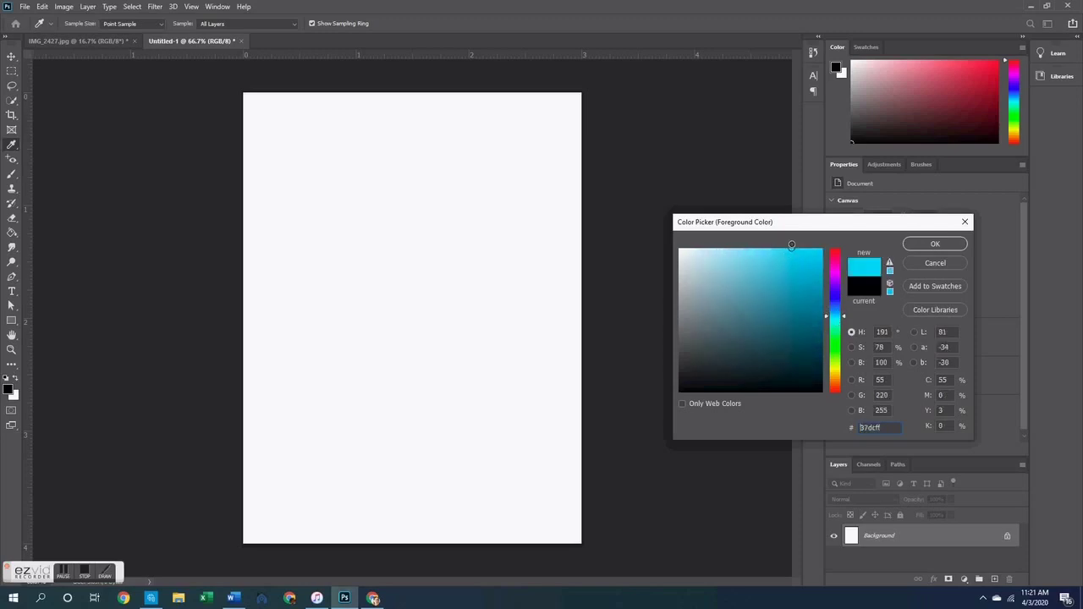
click(935, 243)
key(b)
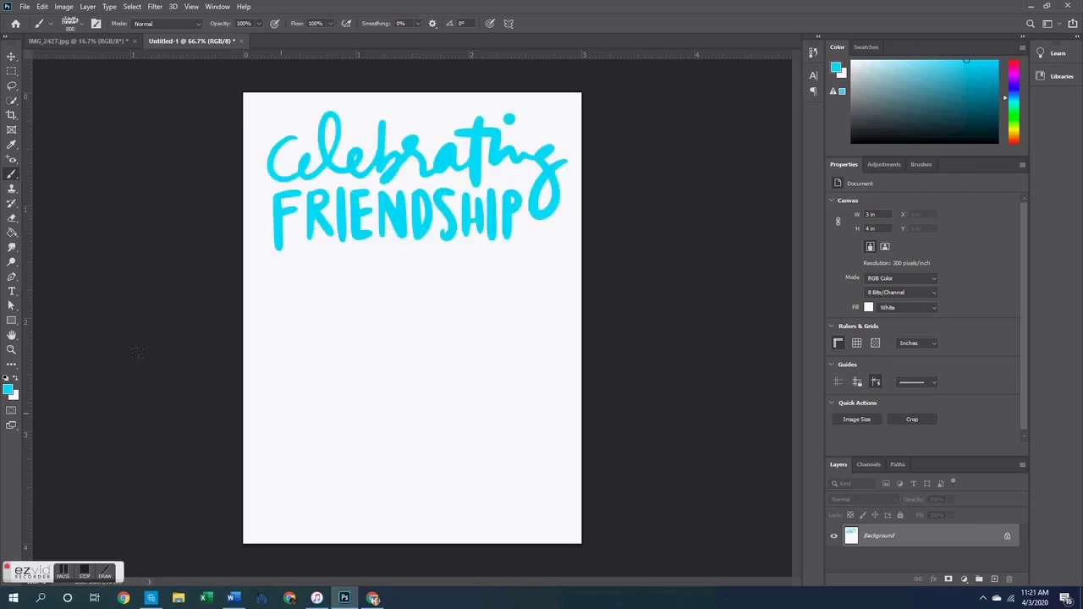
Step: Set the foreground colour to black 000000 and stamp Celebrating Friendship once below the cyan stamp
click(9, 389)
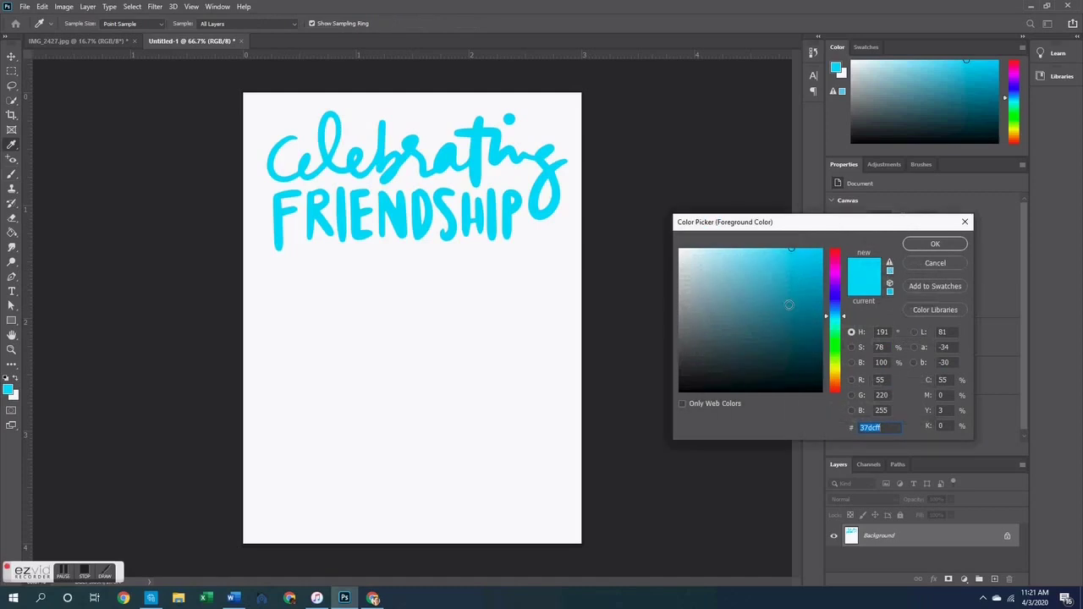
drag(699, 375, 656, 396)
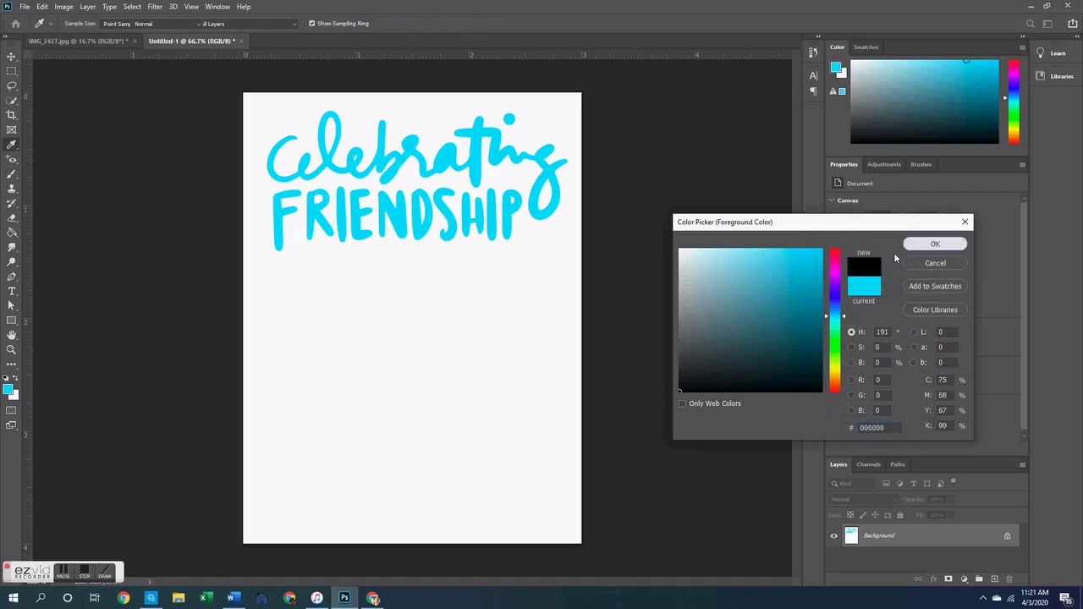
click(934, 244)
key(b)
click(271, 276)
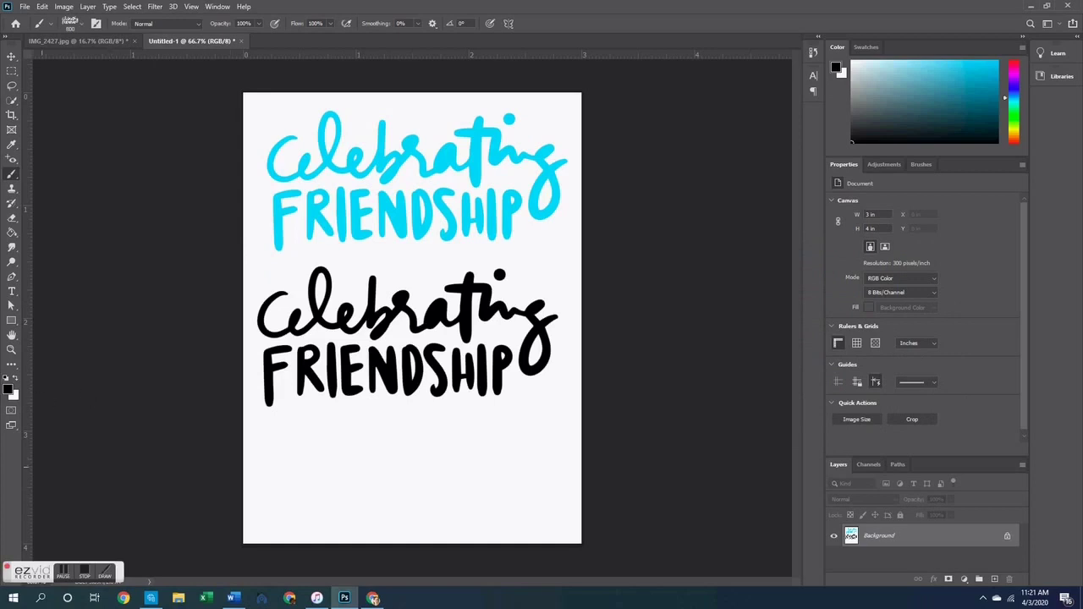
Step: Undo the black and the cyan Celebrating Friendship stamps on the Untitled-1 canvas
key(ctrl+z)
key(ctrl+z)
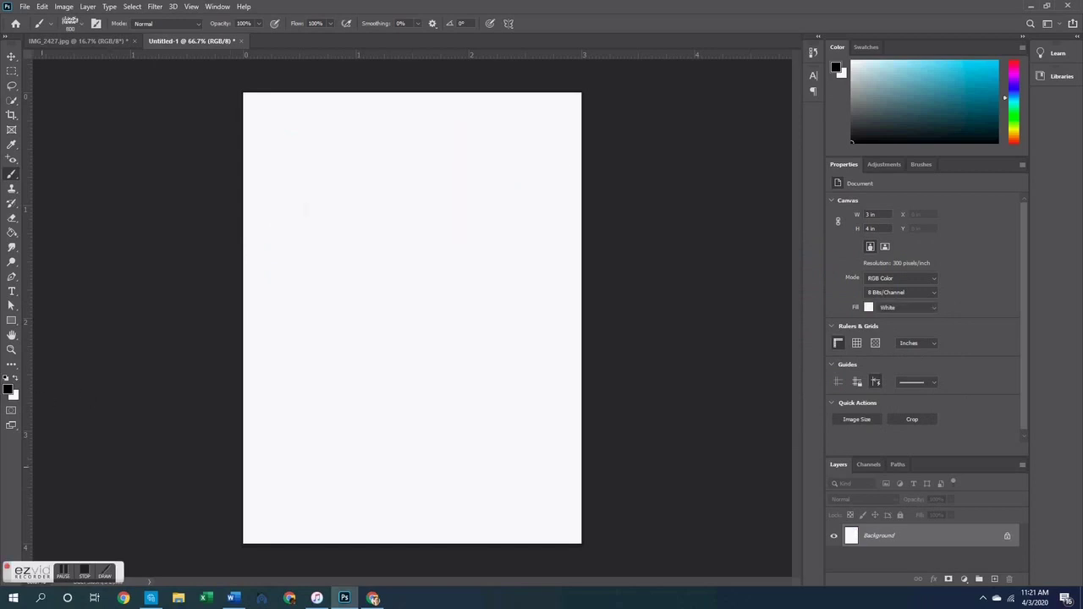
Step: In IMG_2427.jpg, undo all the black and cyan Celebrating Friendship stamps over the trees
click(77, 40)
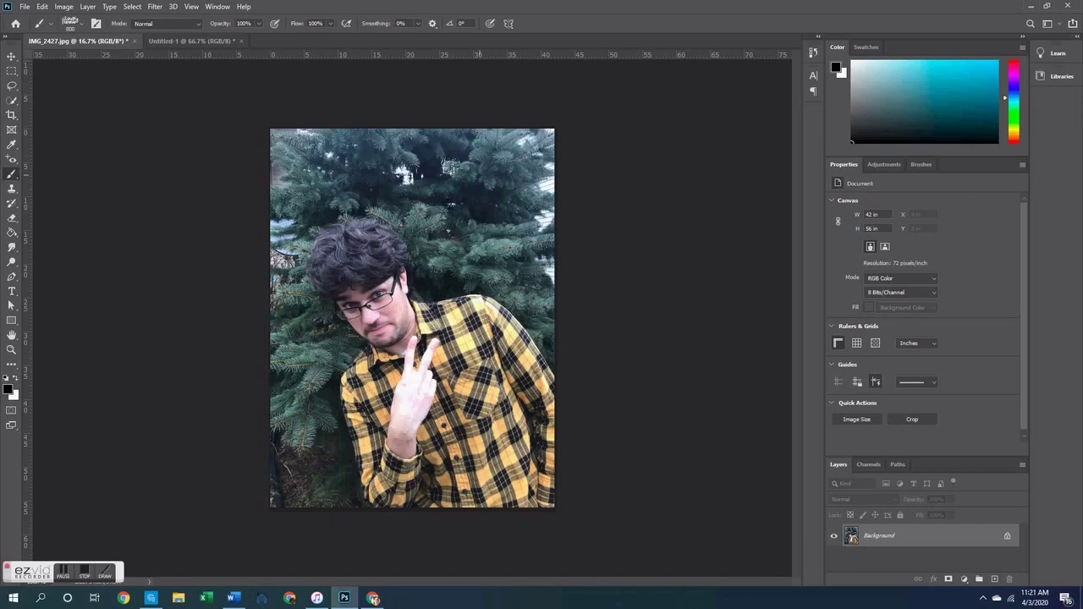
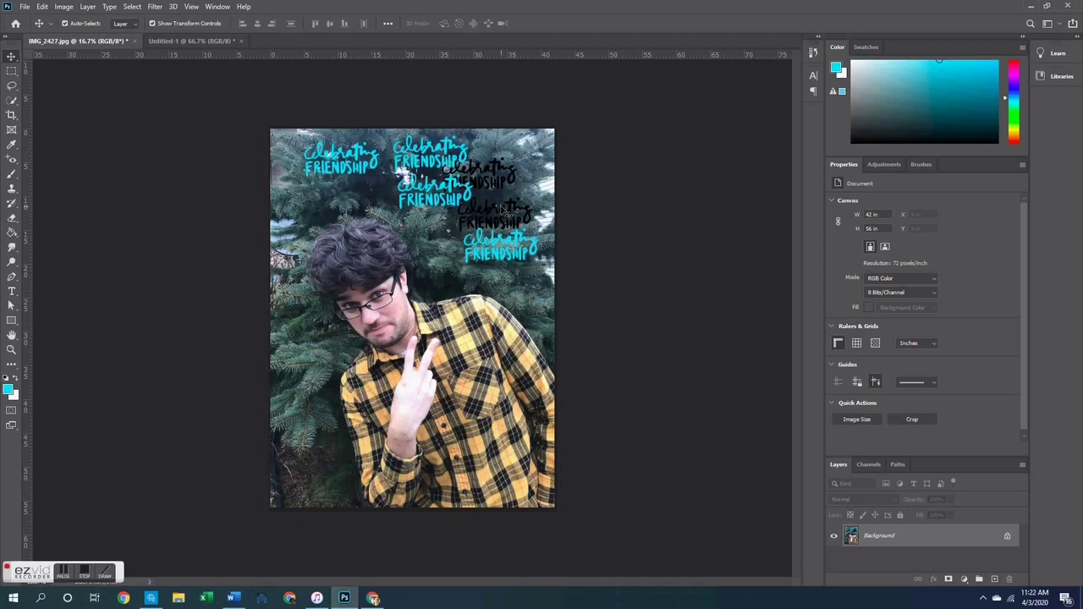
key(ctrl+z)
key(ctrl+z)
key(ctrl+z)
key(ctrl+z)
key(ctrl+z)
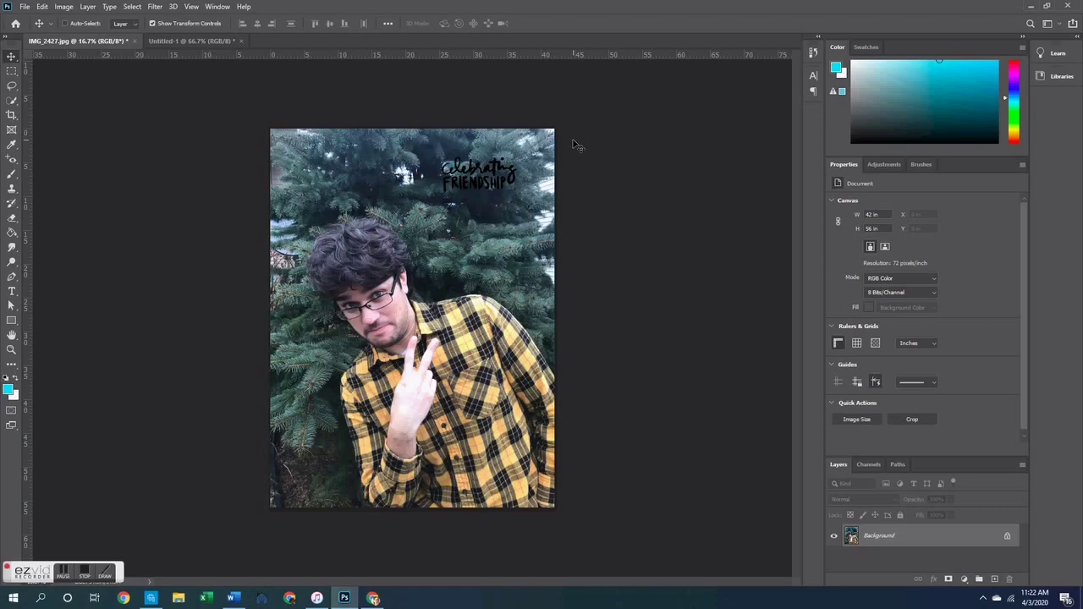
key(ctrl+z)
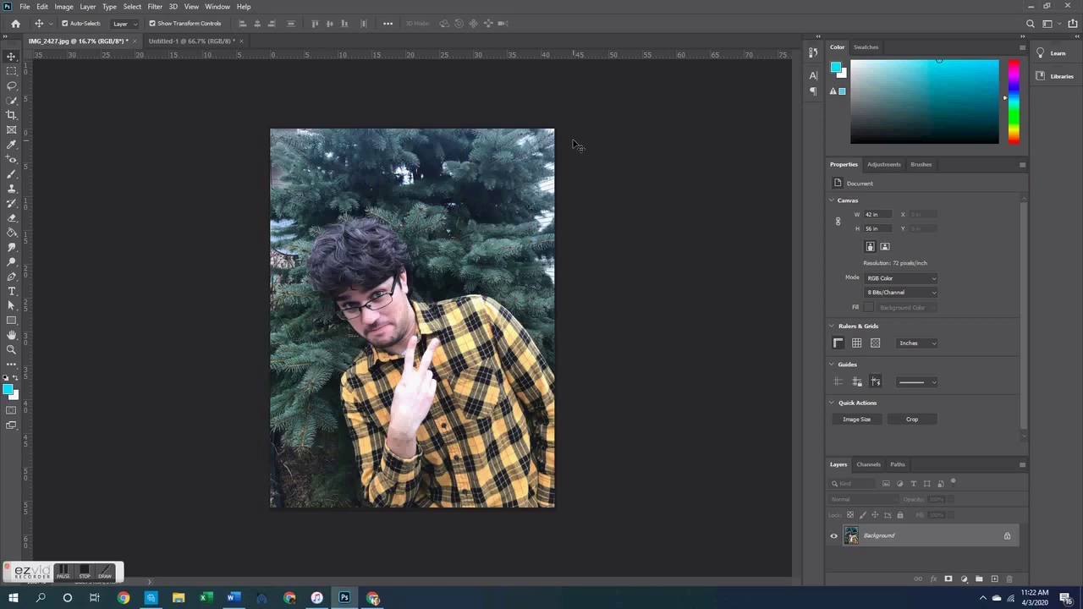
Step: On the Untitled-1 canvas, lower the Celebrating Friendship brush's opacity to 50%
click(191, 40)
click(85, 41)
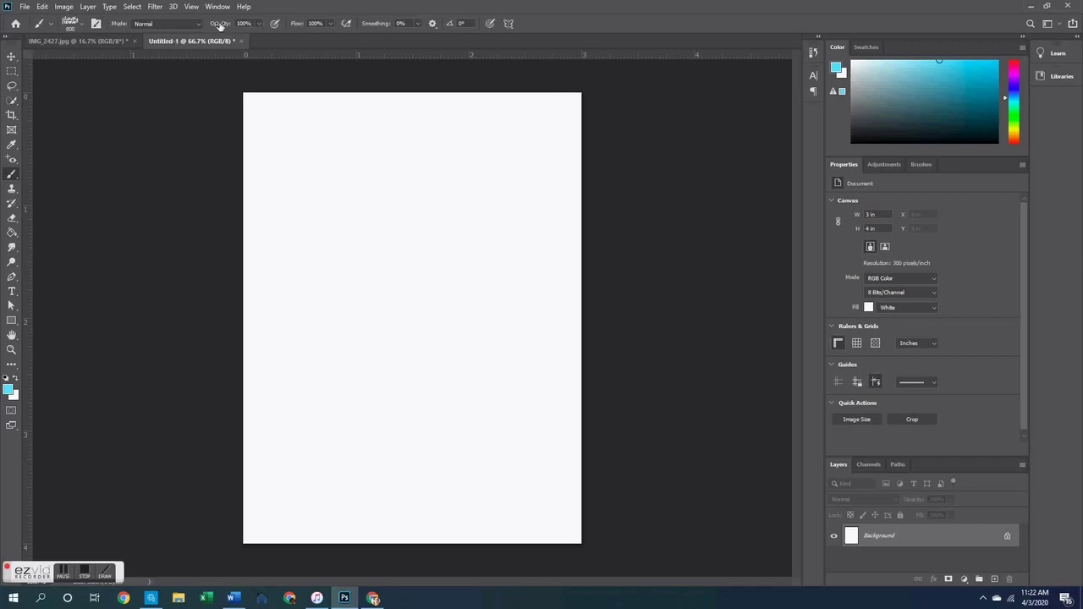
click(259, 24)
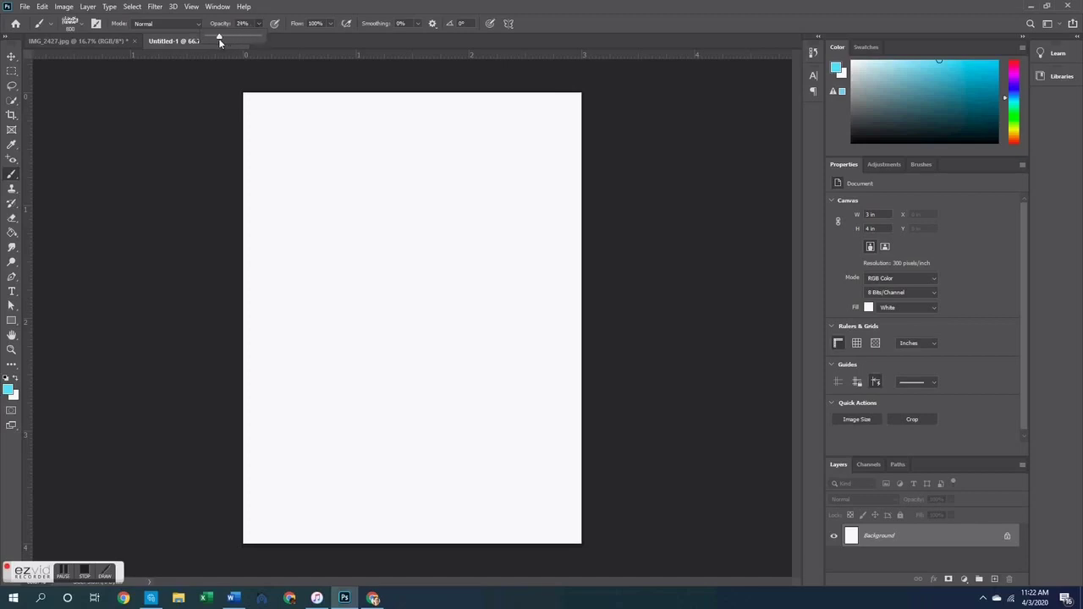
drag(255, 35, 230, 36)
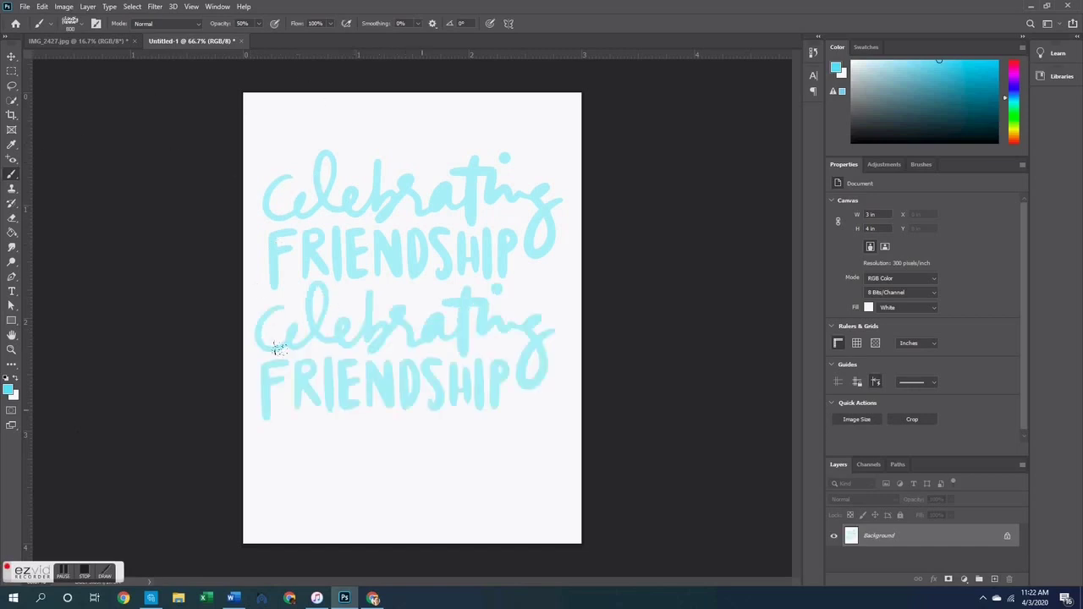
Step: Cover the Untitled-1 canvas with repeated, overlapping Celebrating Friendship stamps in light blue at 50% opacity
click(283, 379)
click(273, 232)
click(264, 122)
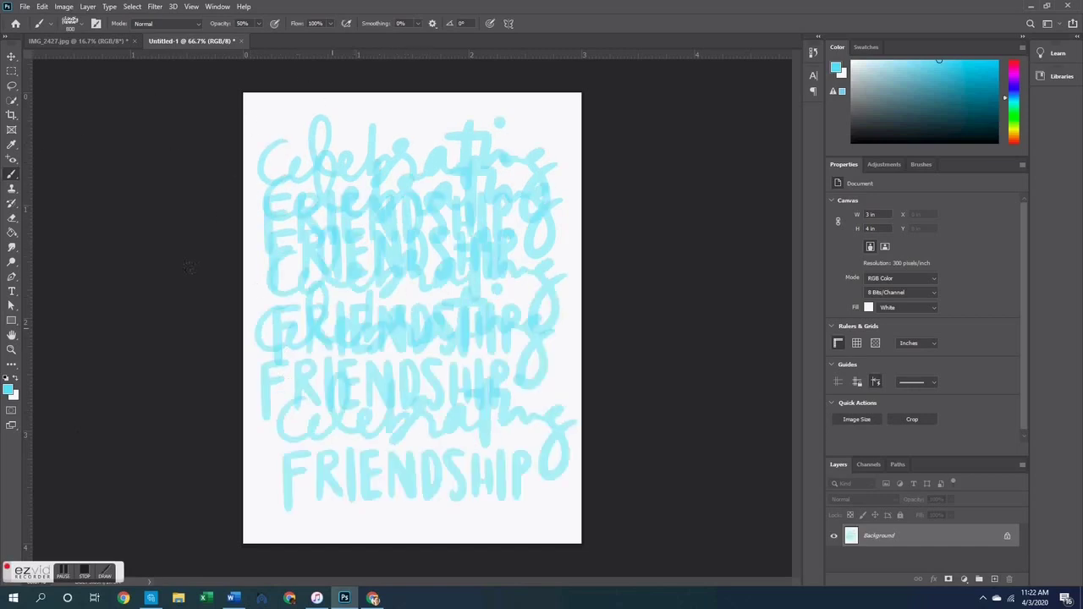
click(258, 194)
click(261, 296)
click(273, 407)
click(247, 224)
click(272, 105)
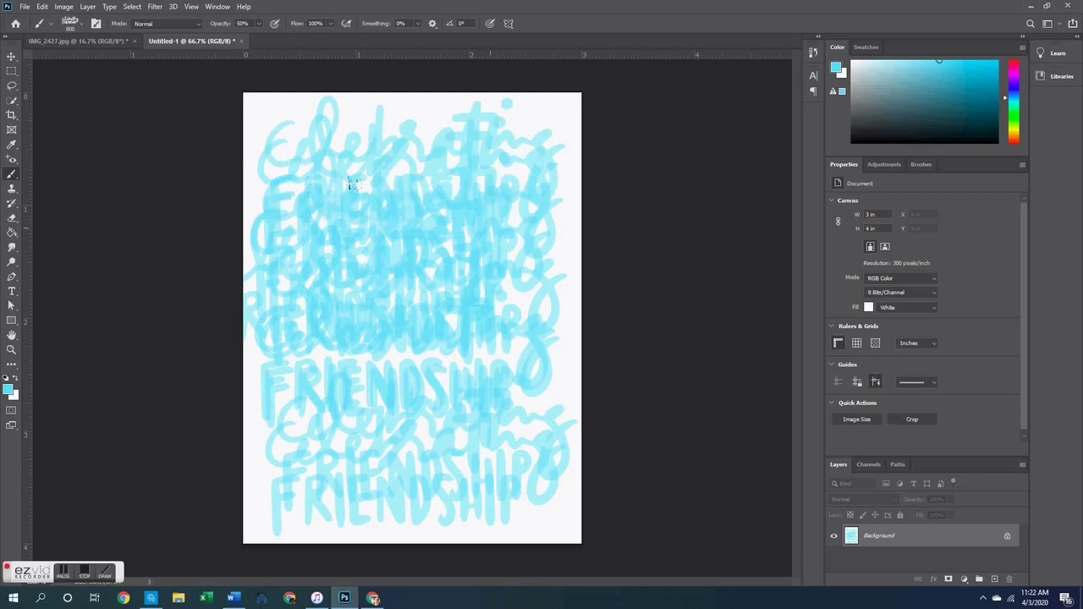
click(288, 218)
click(250, 385)
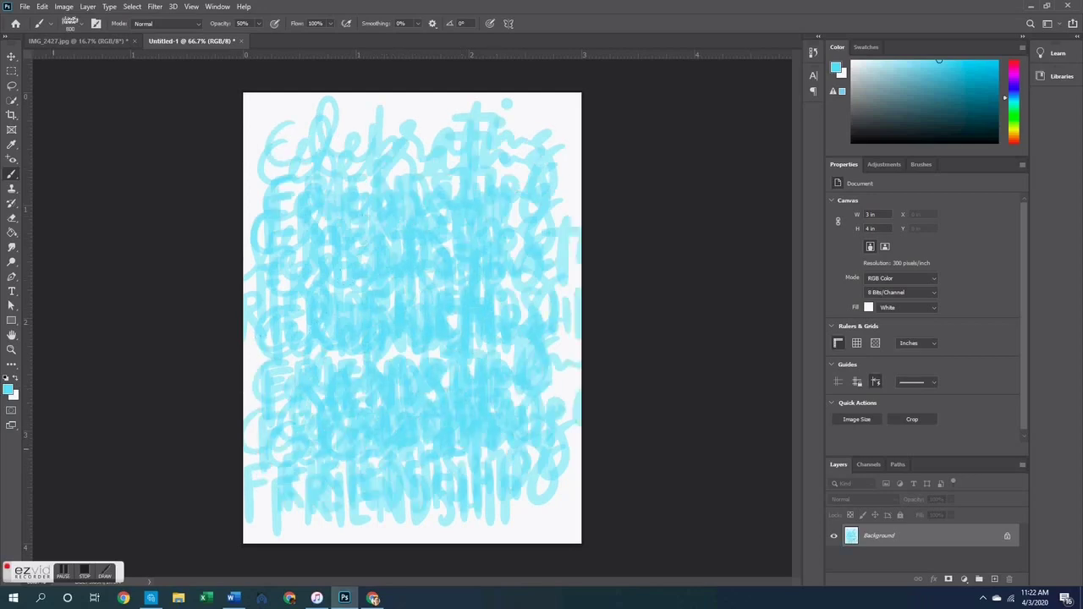
Step: Switch to IMG_2427.jpg and enlarge the Celebrating Friendship brush to 2200 px
click(84, 40)
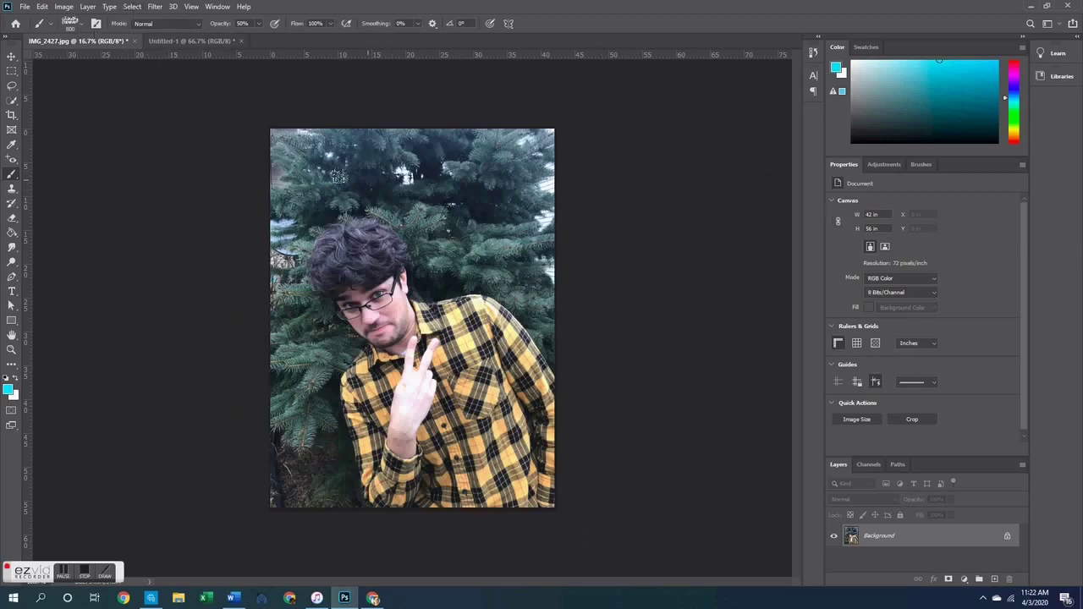
key(bracketright)
key(bracketright)
key(bracketright)
key(bracketright)
key(bracketright)
key(bracketright)
key(bracketright)
key(bracketright)
key(bracketright)
key(bracketright)
key(bracketright)
key(bracketright)
key(bracketright)
key(bracketright)
Step: Try two cyan Celebrating Friendship stamps at 50% opacity, over the trees and over the man's face, and undo both
click(436, 182)
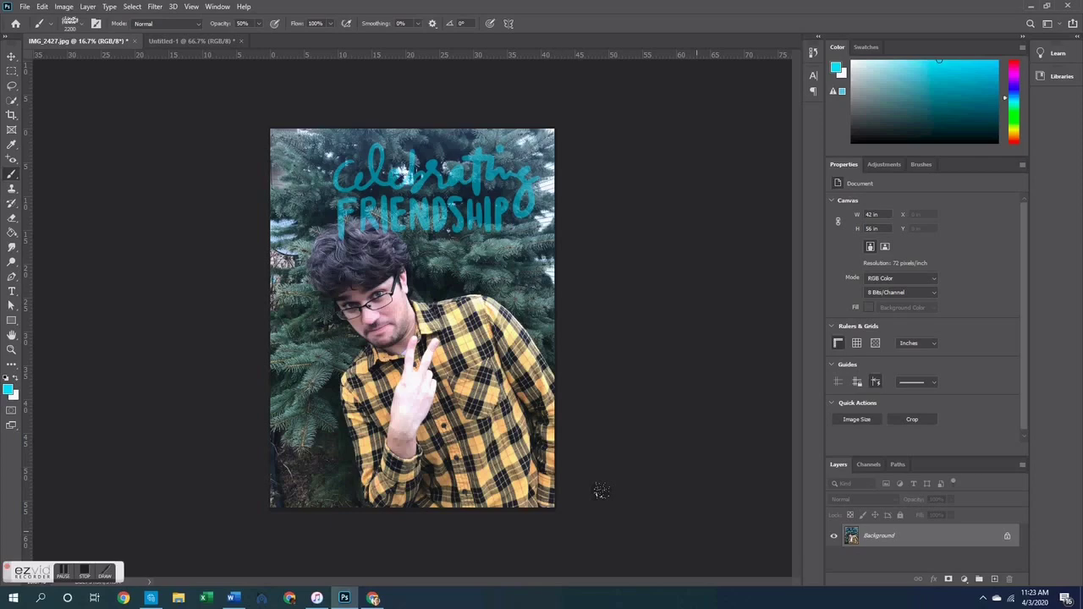
click(385, 305)
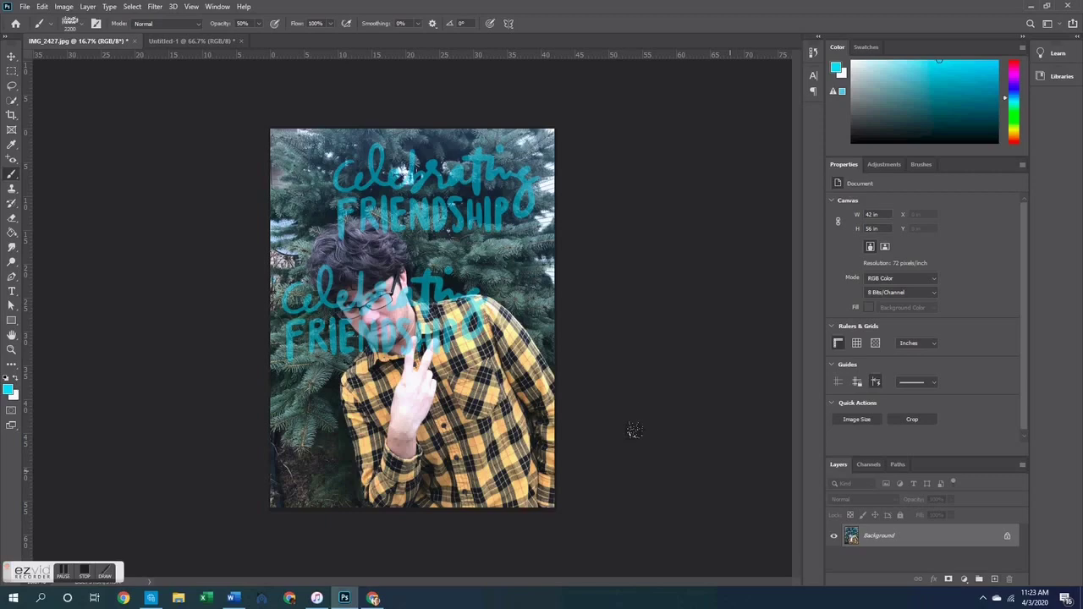
key(ctrl+z)
key(ctrl+z)
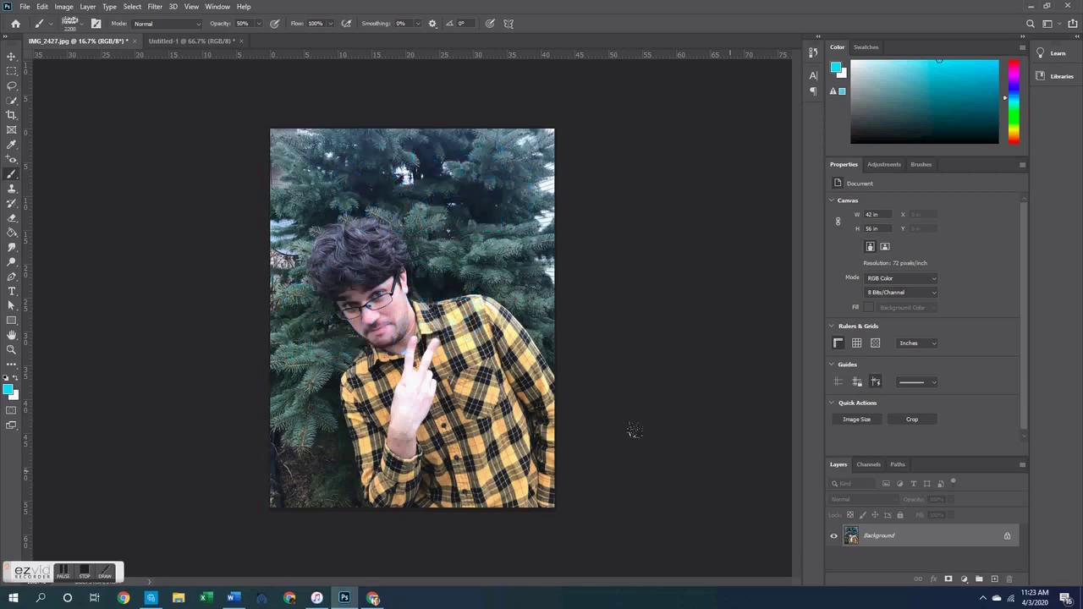
Step: Try one cyan Celebrating Friendship stamp over the trees at 20% brush opacity, and undo it
click(243, 23)
text(20)
click(449, 191)
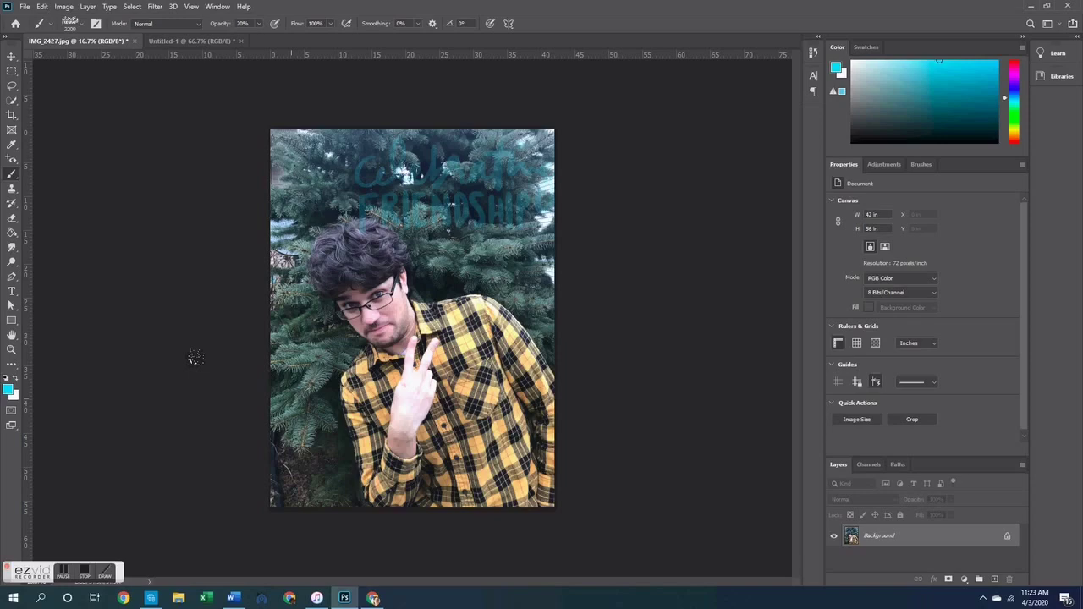
key(ctrl+z)
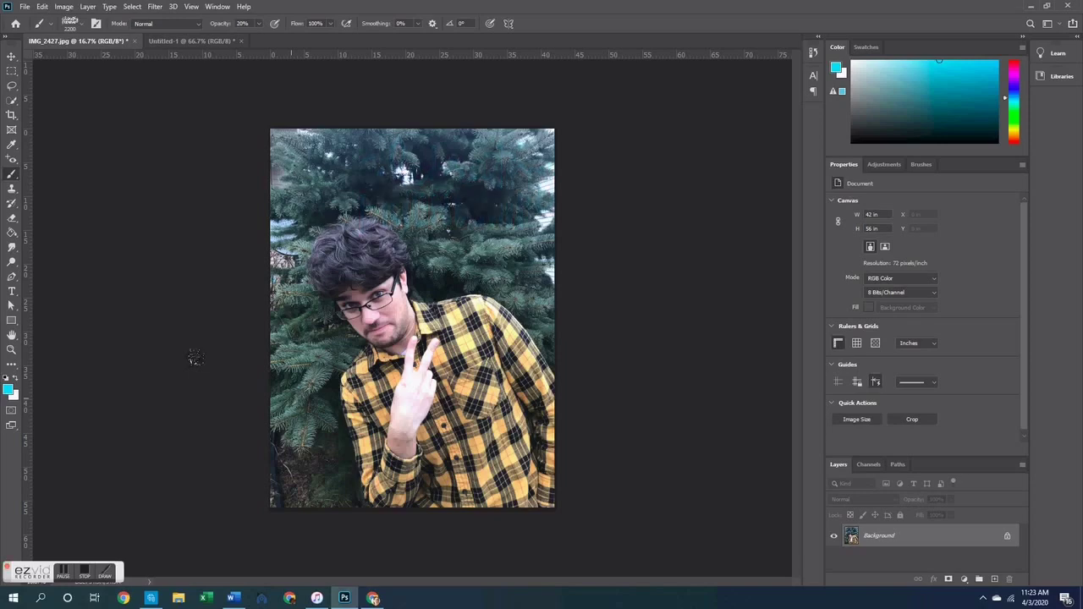
Step: On the Untitled-1 canvas, undo all the overlapping light blue Celebrating Friendship stamps
click(201, 40)
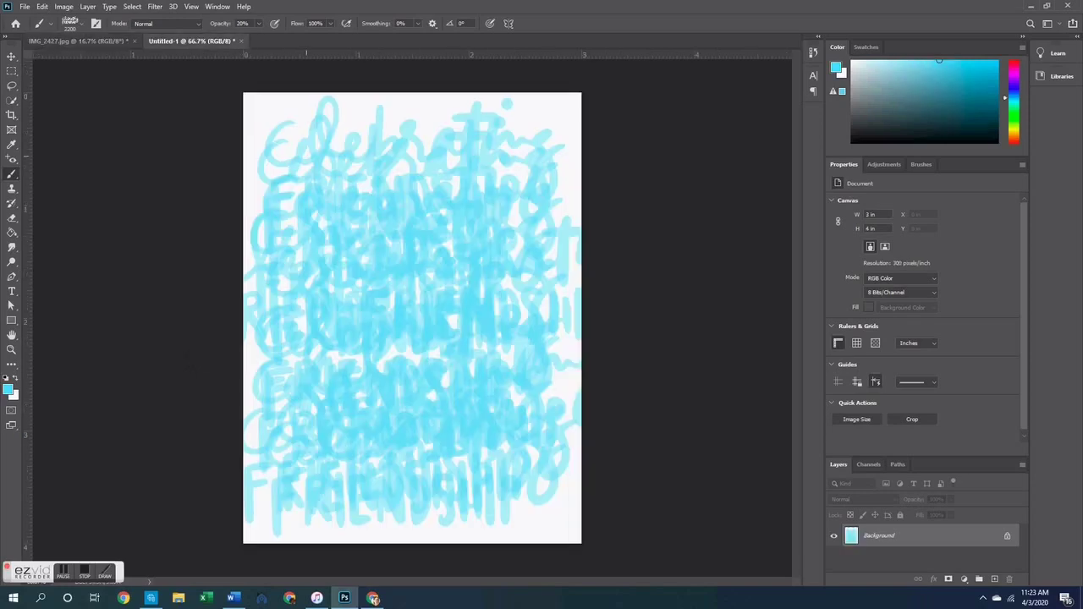
key(ctrl+z)
key(ctrl+z)
key(ctrl+z)
key(ctrl+z)
key(ctrl+z)
key(ctrl+z)
key(ctrl+z)
key(ctrl+z)
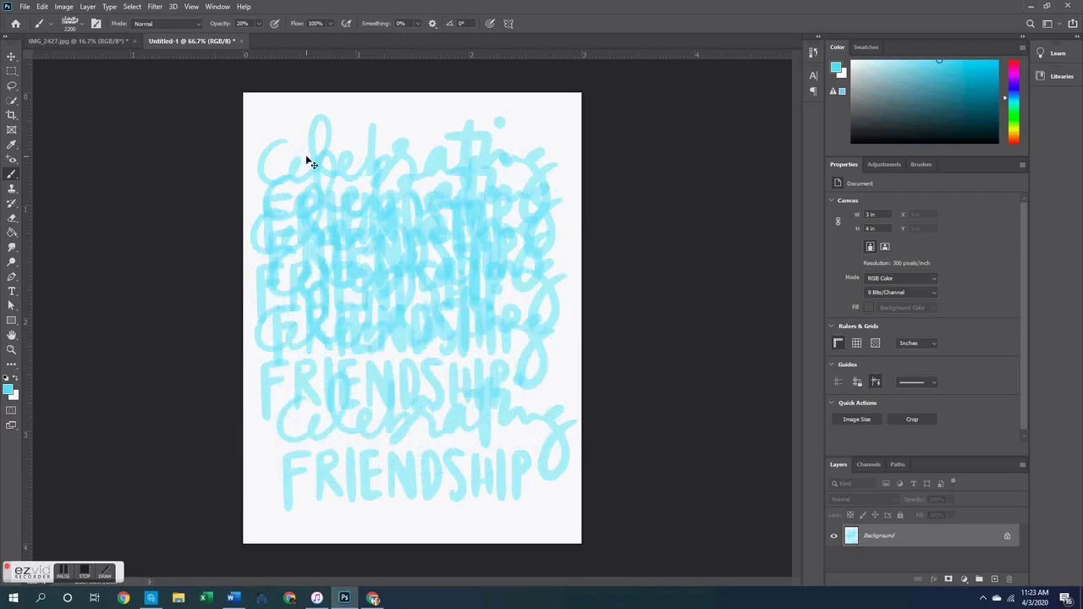
key(ctrl+z)
key(ctrl+z)
key(ctrl+z)
key(ctrl+z)
key(ctrl+z)
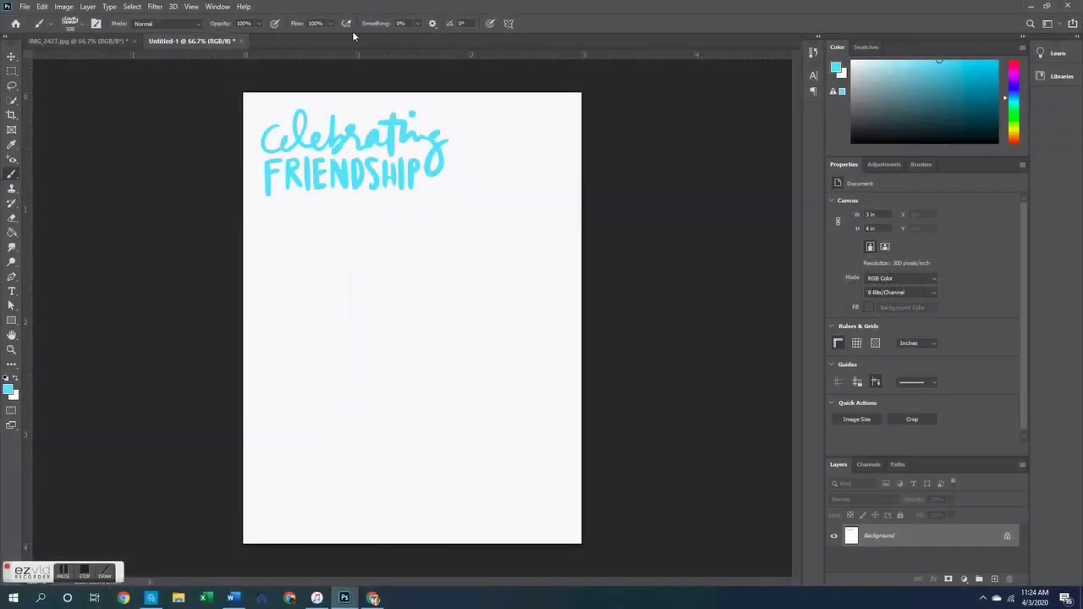
Step: Set the brush blend mode to Dissolve and stamp Celebrating Friendship directly below the existing stamp on the Untitled-1 canvas
click(200, 23)
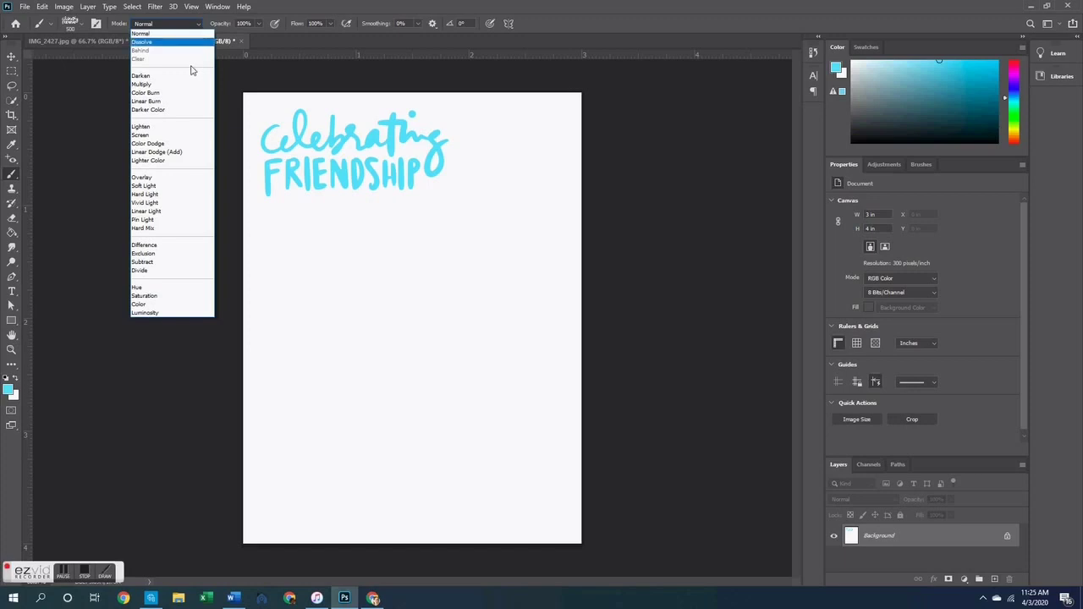
click(163, 42)
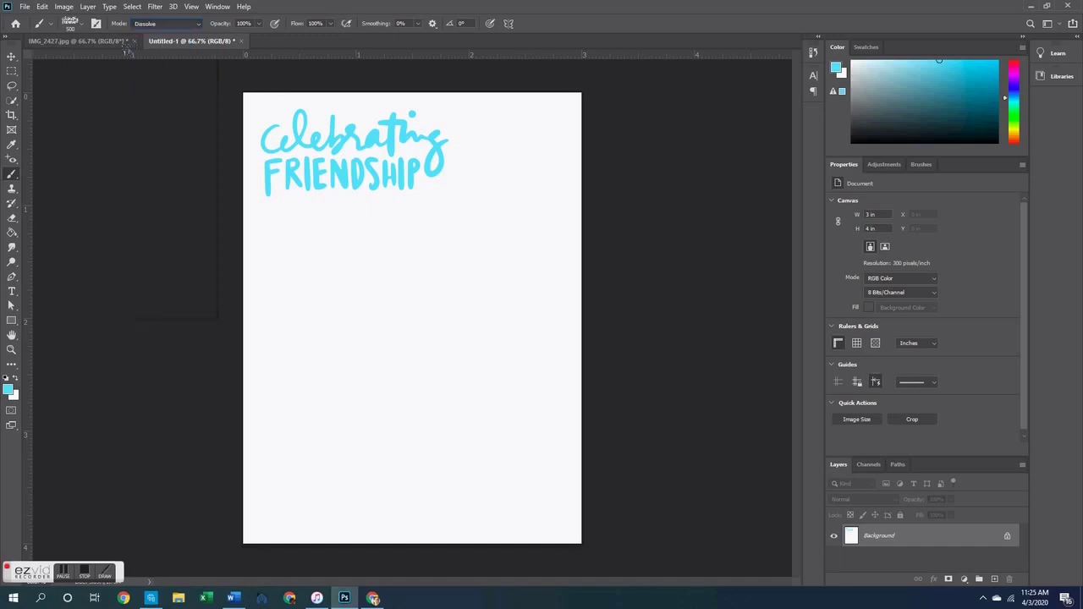
click(352, 240)
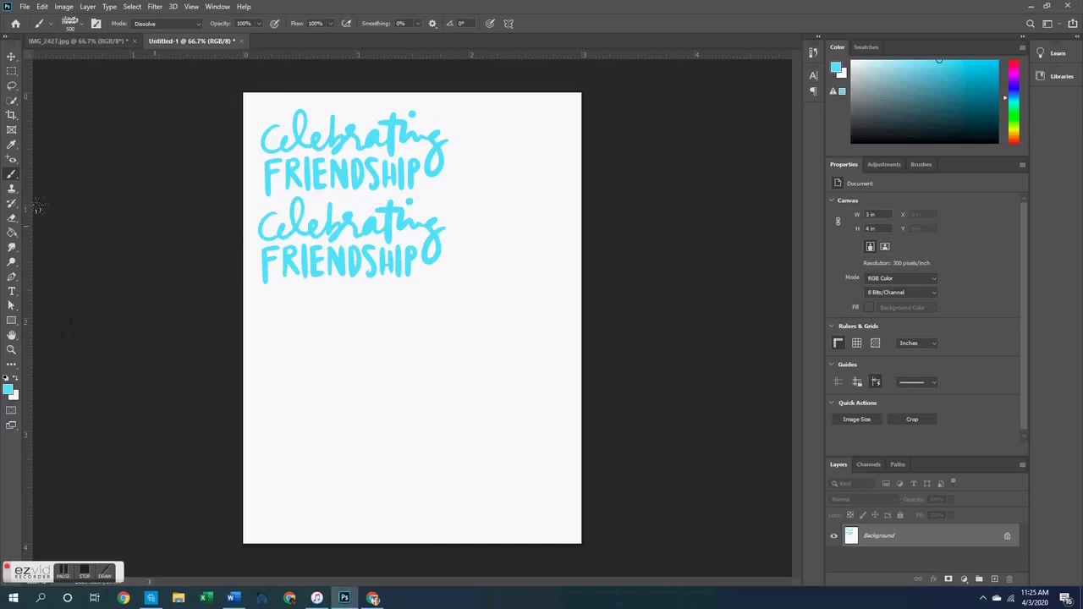
Step: In IMG_2427.jpg, try a cyan Dissolve stamp at 100% opacity beside the man's head, and undo it
click(80, 41)
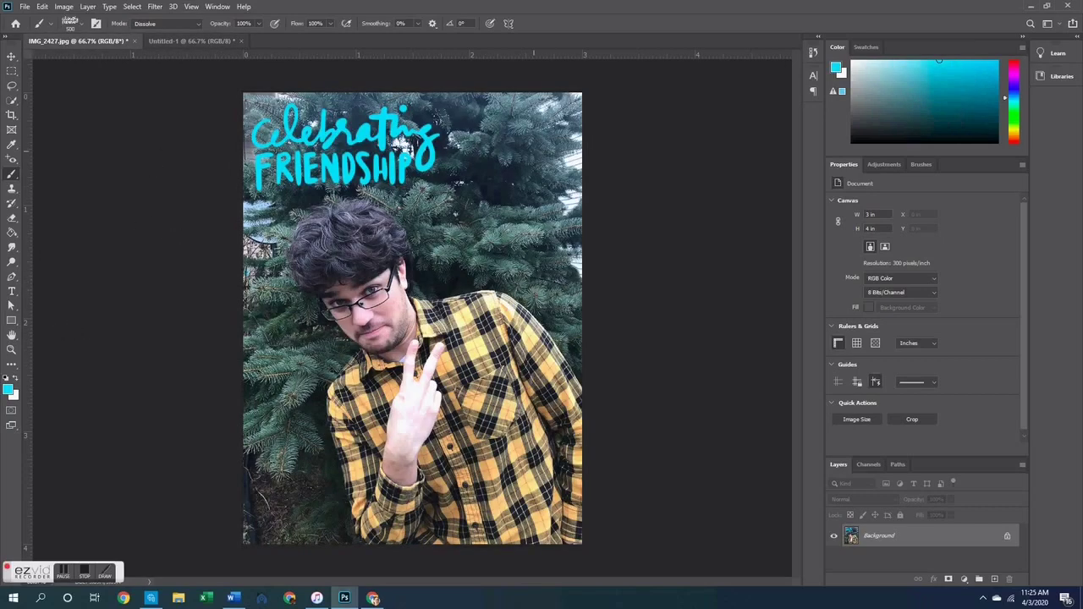
click(391, 212)
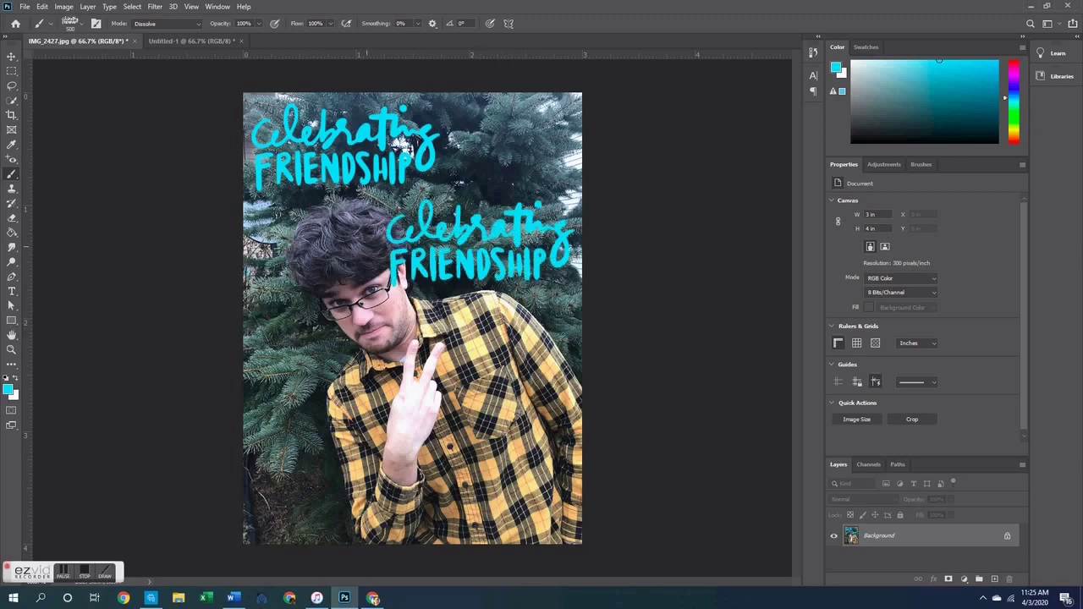
key(ctrl+z)
Step: Lower the brush opacity to 73% and stamp Celebrating Friendship in Dissolve mode over the trees beside the man's head
click(258, 23)
click(244, 37)
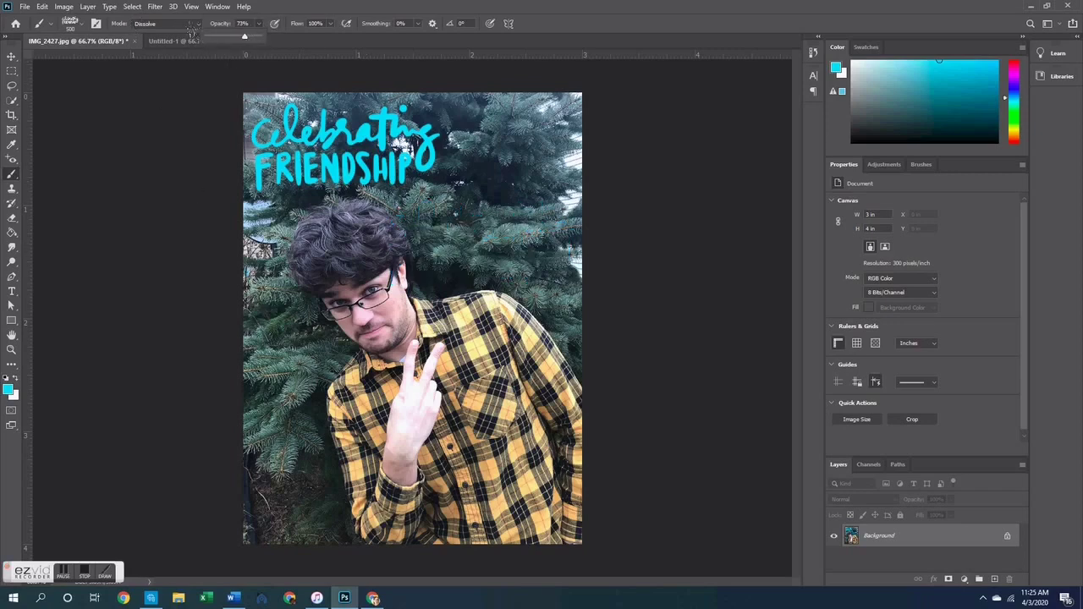
click(470, 221)
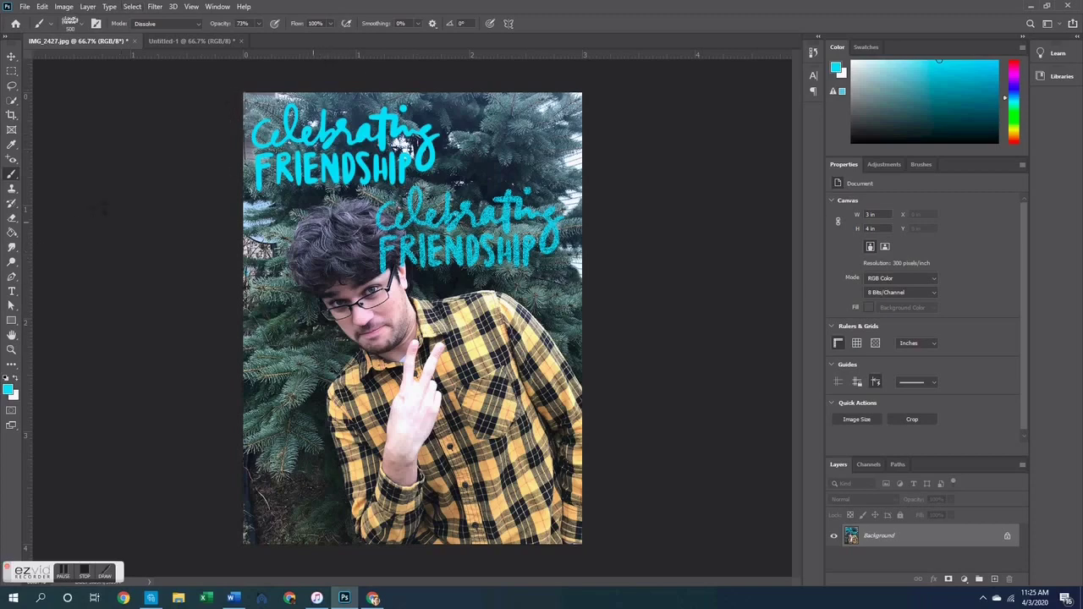
Step: On the Untitled-1 canvas, replace the full-opacity Dissolve stamp below the first one with a Dissolve stamp at 73% opacity
click(210, 40)
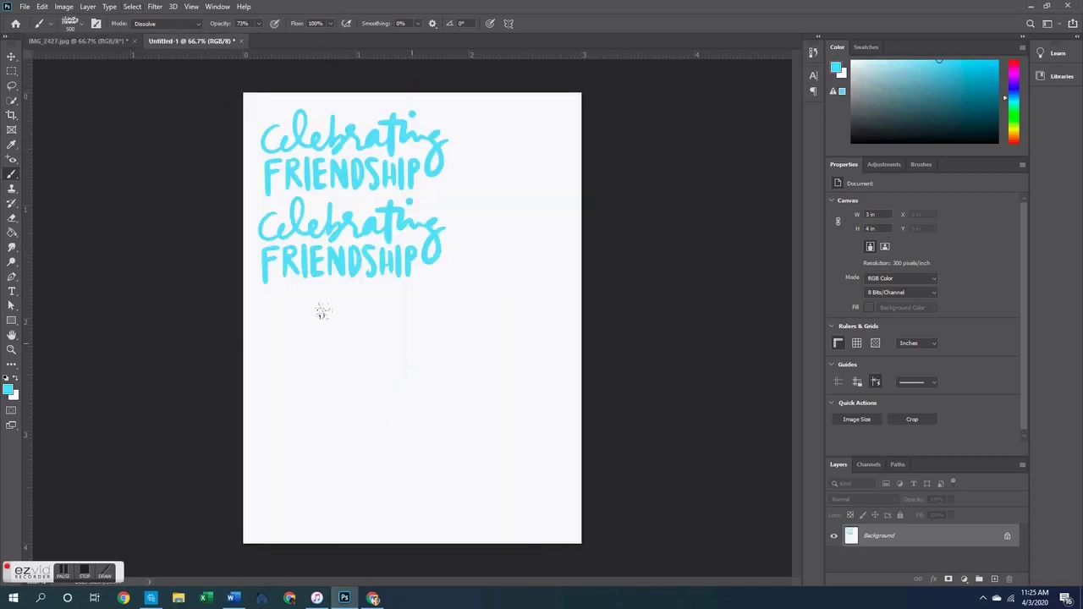
click(254, 292)
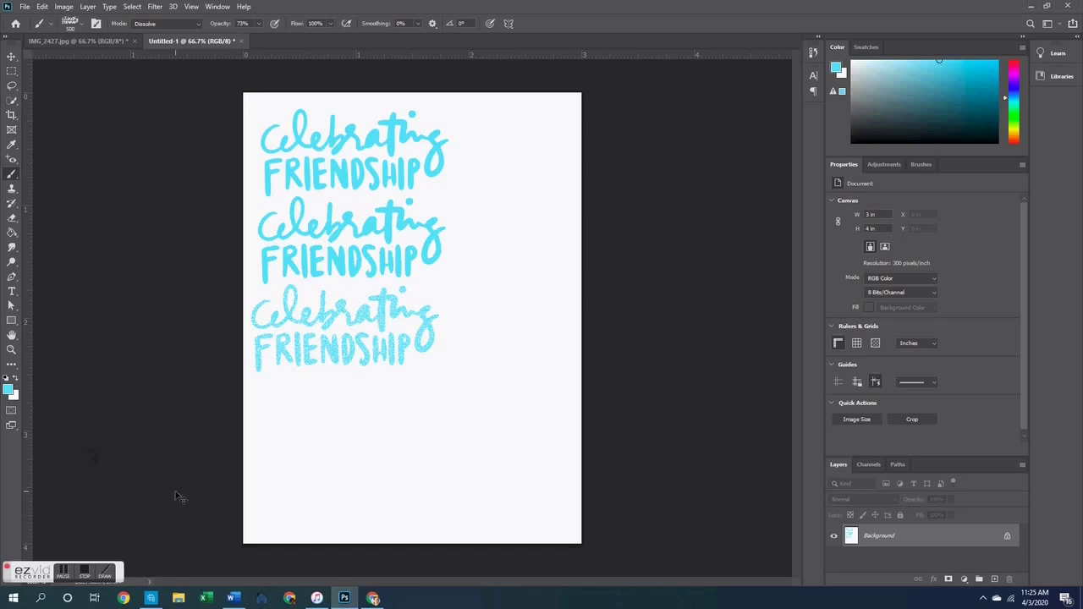
key(ctrl+z)
key(ctrl+z)
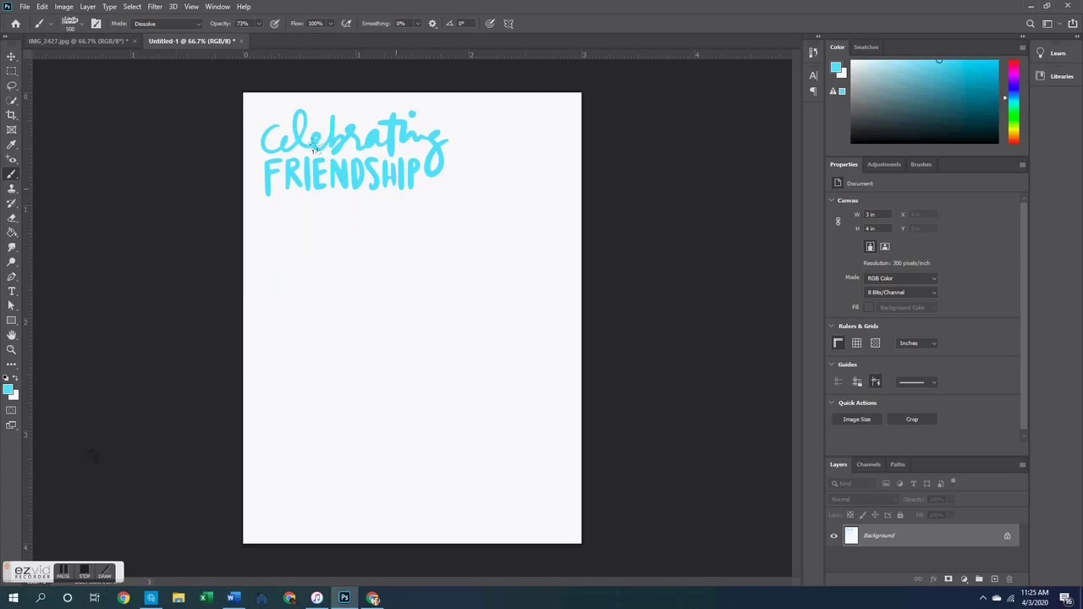
click(264, 207)
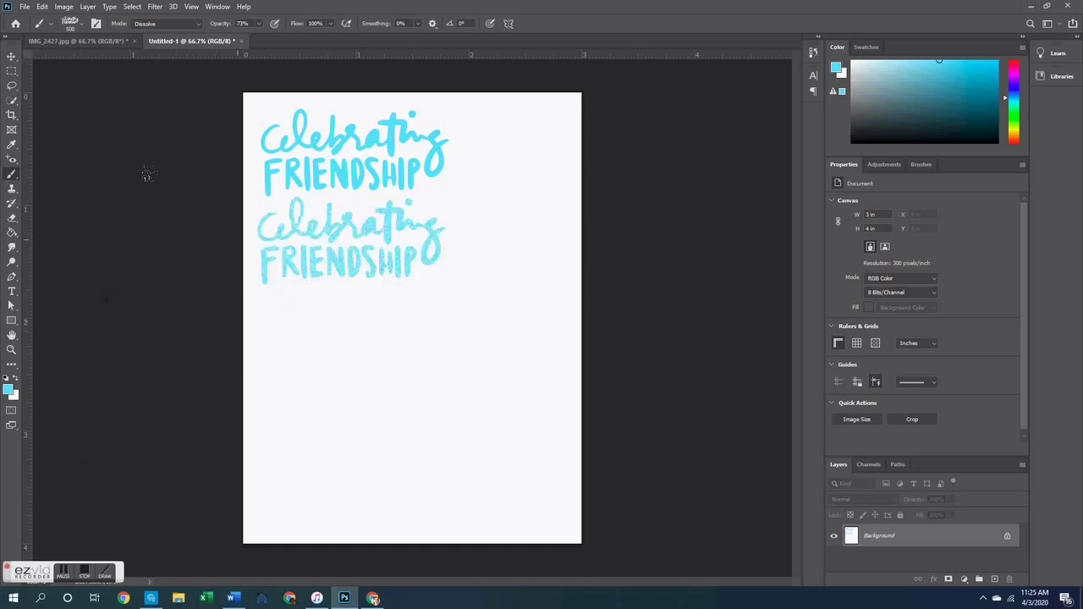
Step: In IMG_2427.jpg, undo the 73% opacity Dissolve stamp beside the man's head
click(111, 43)
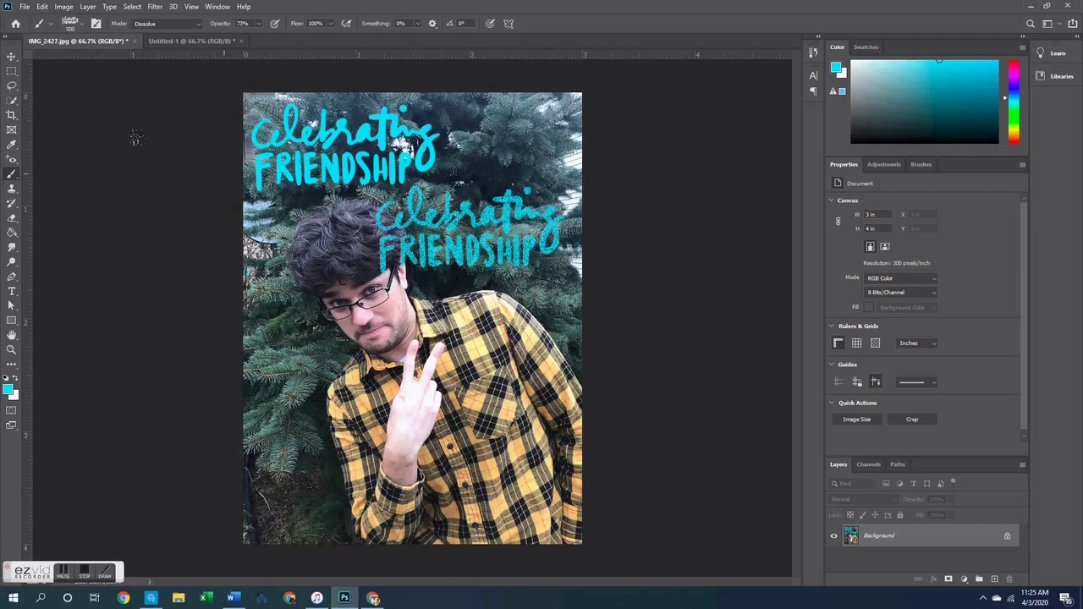
key(ctrl+z)
Step: On the Untitled-1 canvas, set the brush blend mode to Darken and add a third Celebrating Friendship stamp below the Dissolve one
click(197, 40)
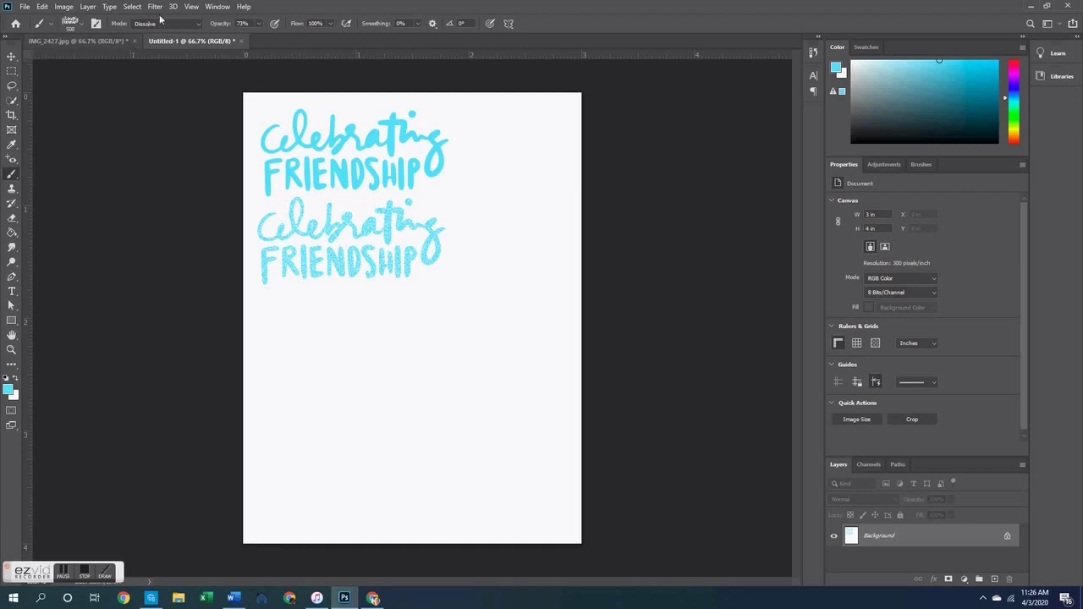
click(198, 26)
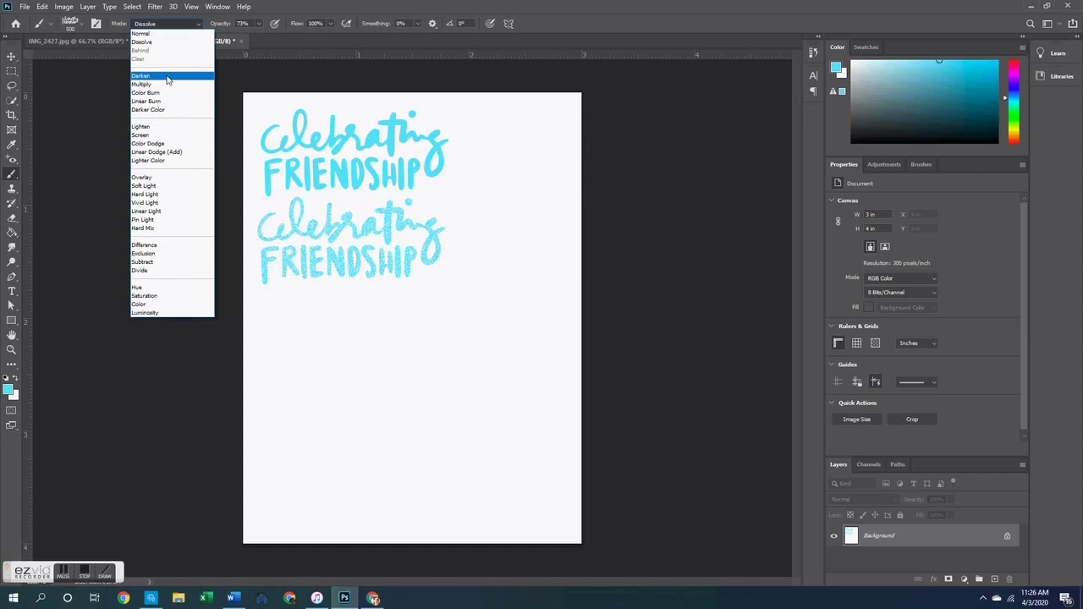
click(167, 77)
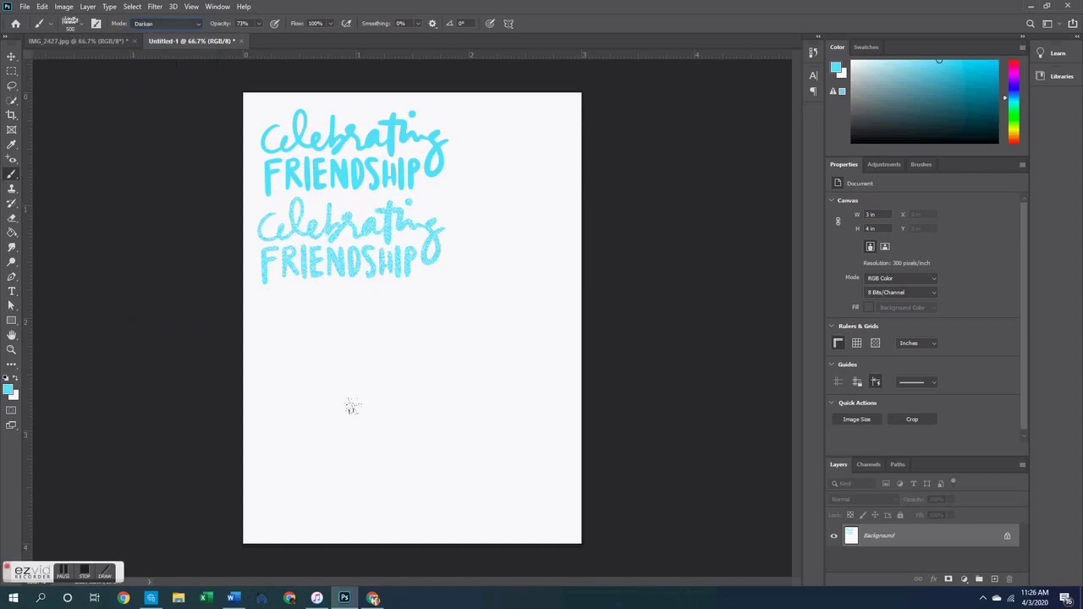
click(269, 294)
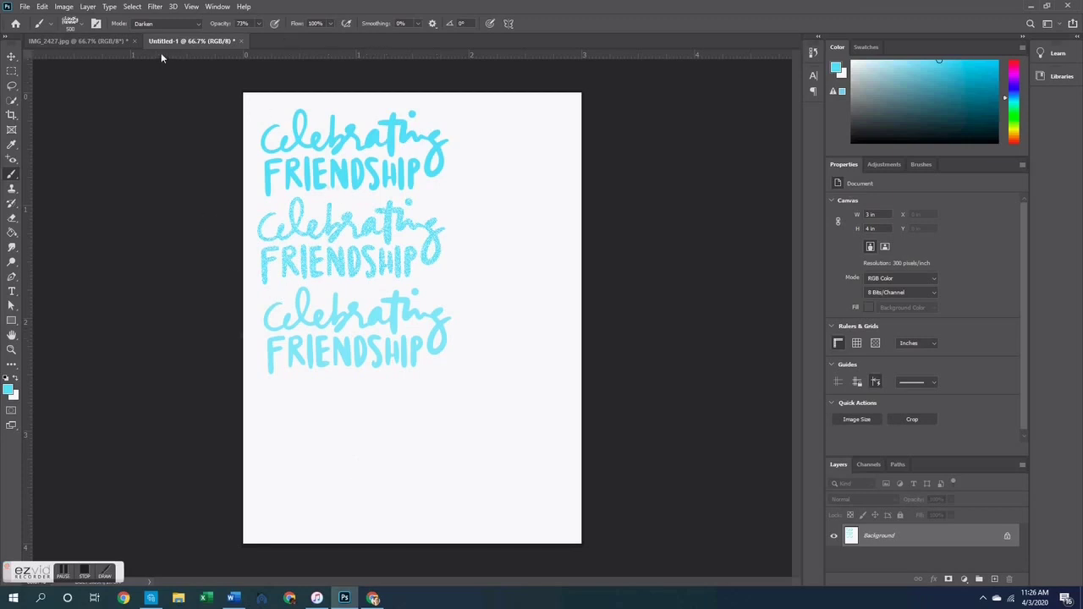
Step: In IMG_2427.jpg, cover the man and trees with overlapping cyan Darken stamps at 73% opacity, and undo them all
click(69, 41)
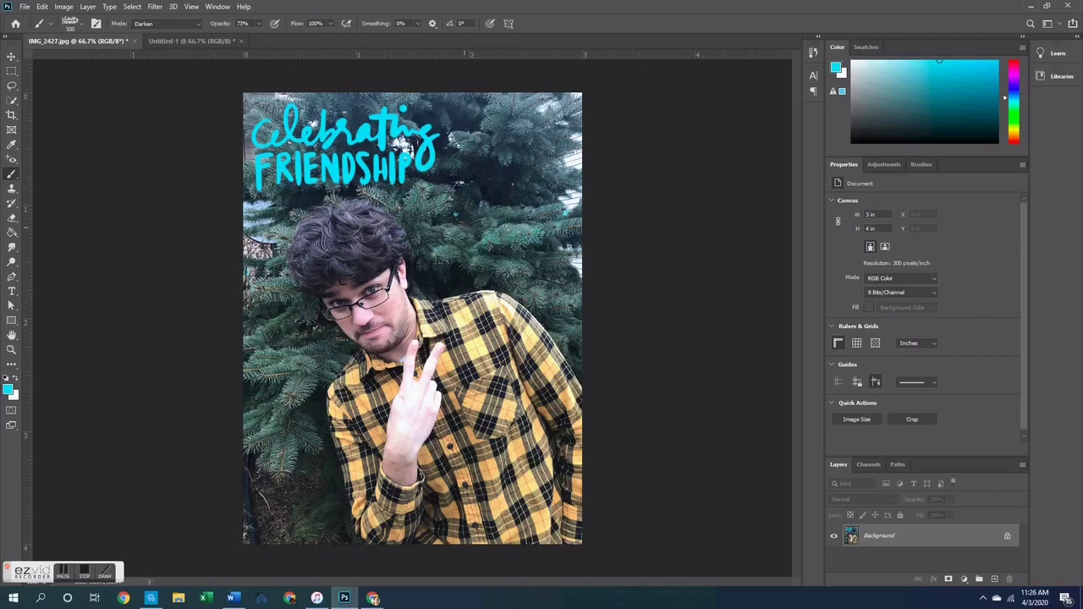
click(419, 309)
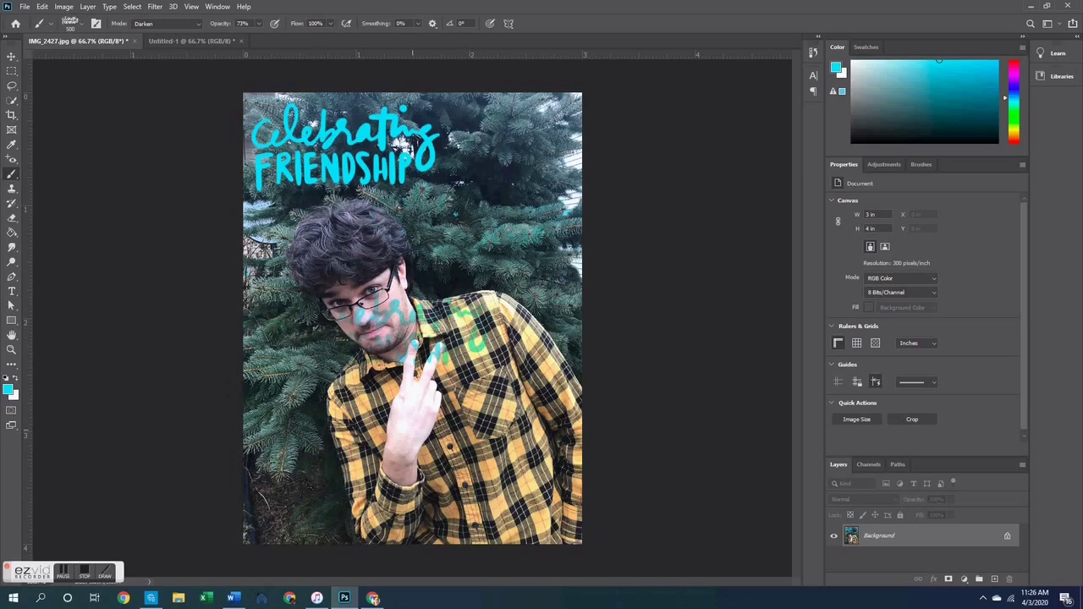
click(414, 396)
click(404, 464)
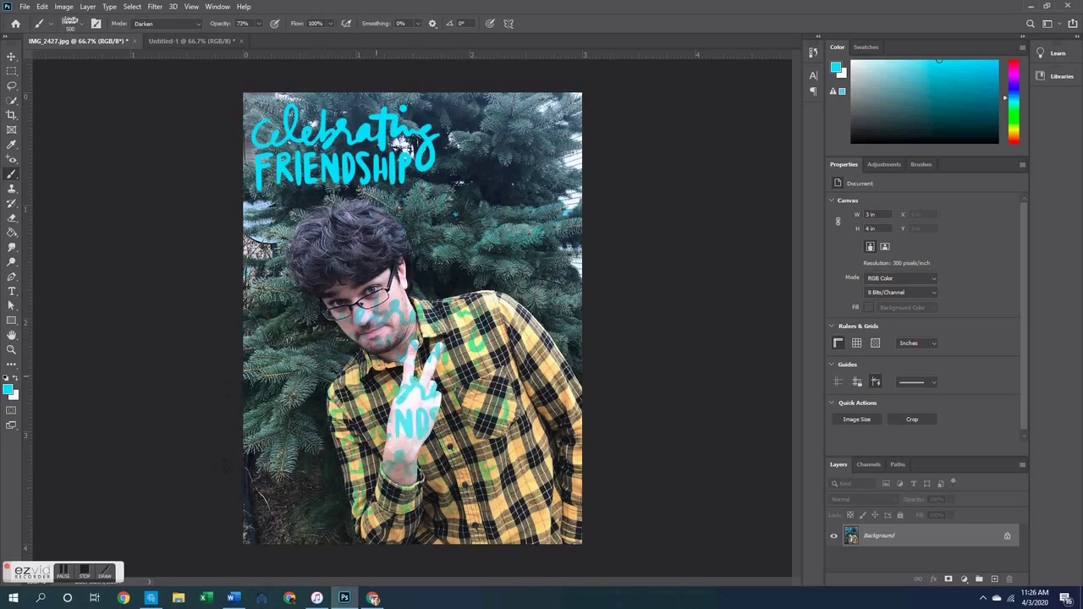
click(417, 351)
click(398, 292)
click(552, 364)
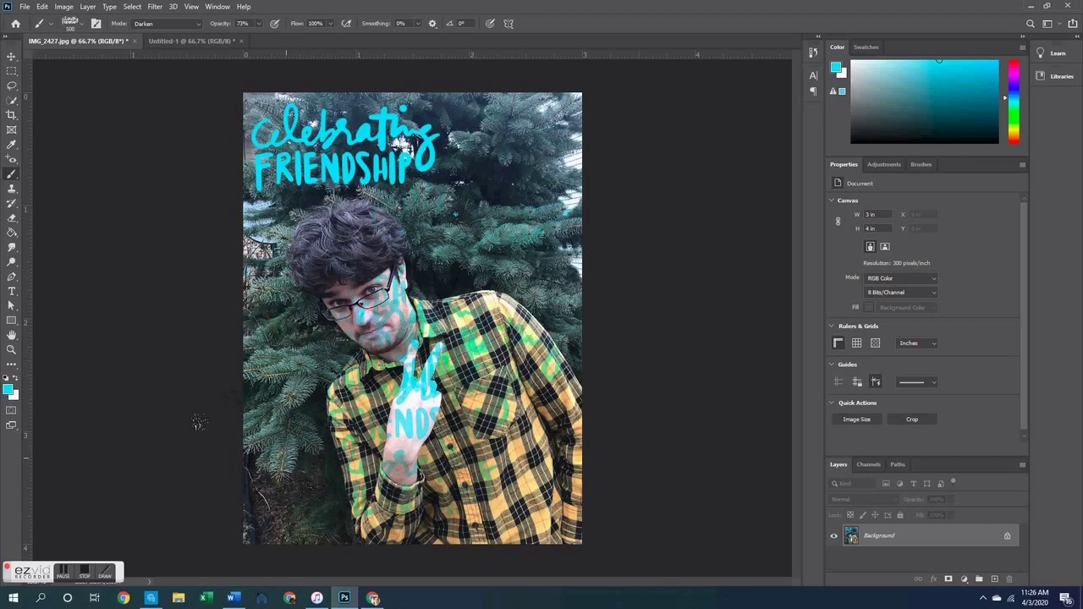
click(390, 305)
click(523, 332)
click(418, 375)
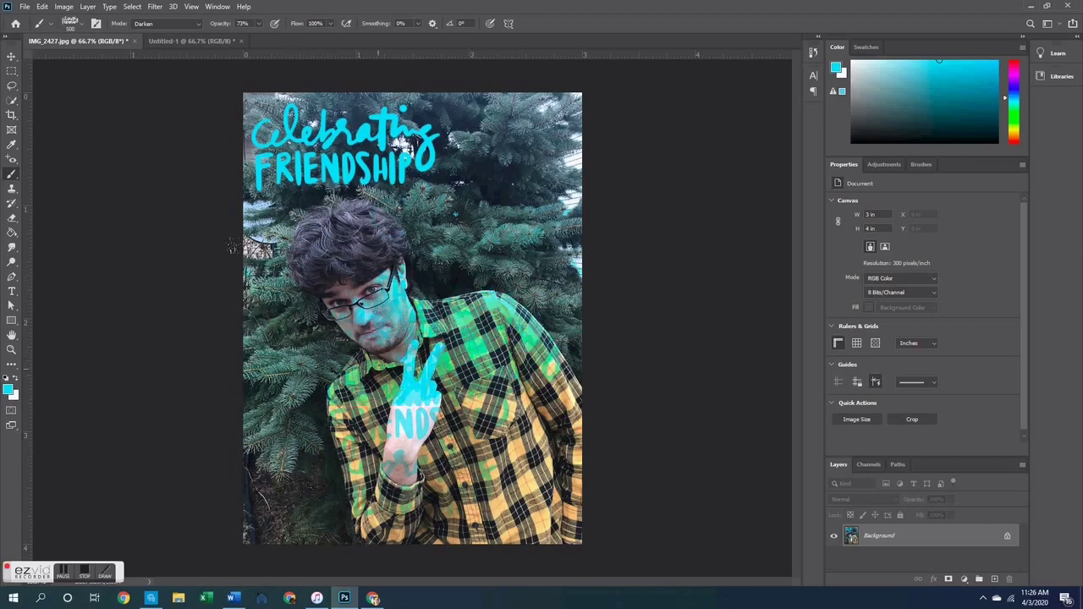
click(416, 417)
click(552, 372)
click(406, 465)
click(350, 460)
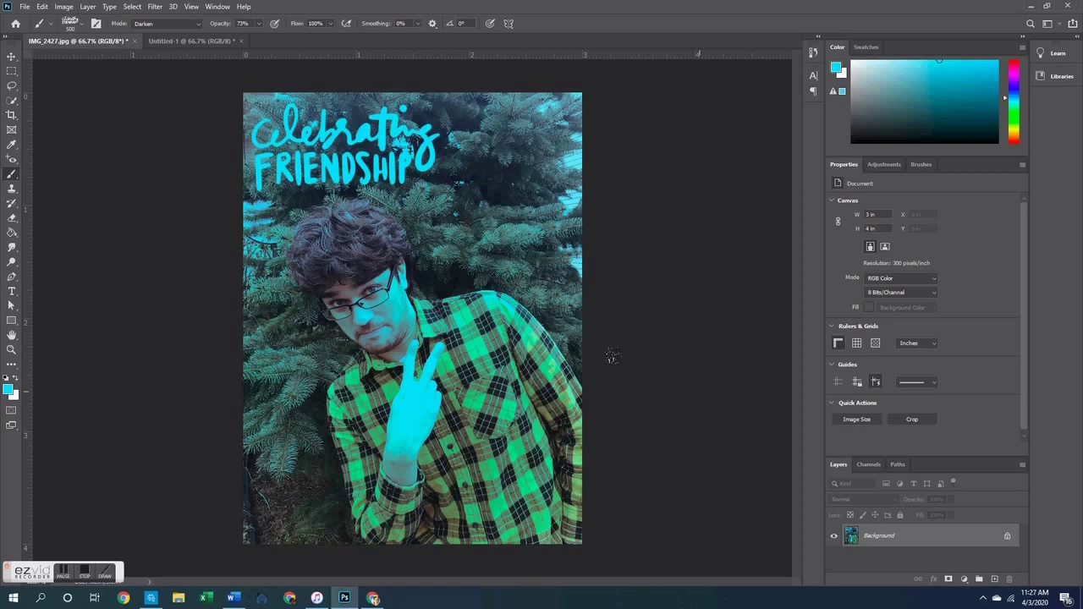
key(ctrl+z)
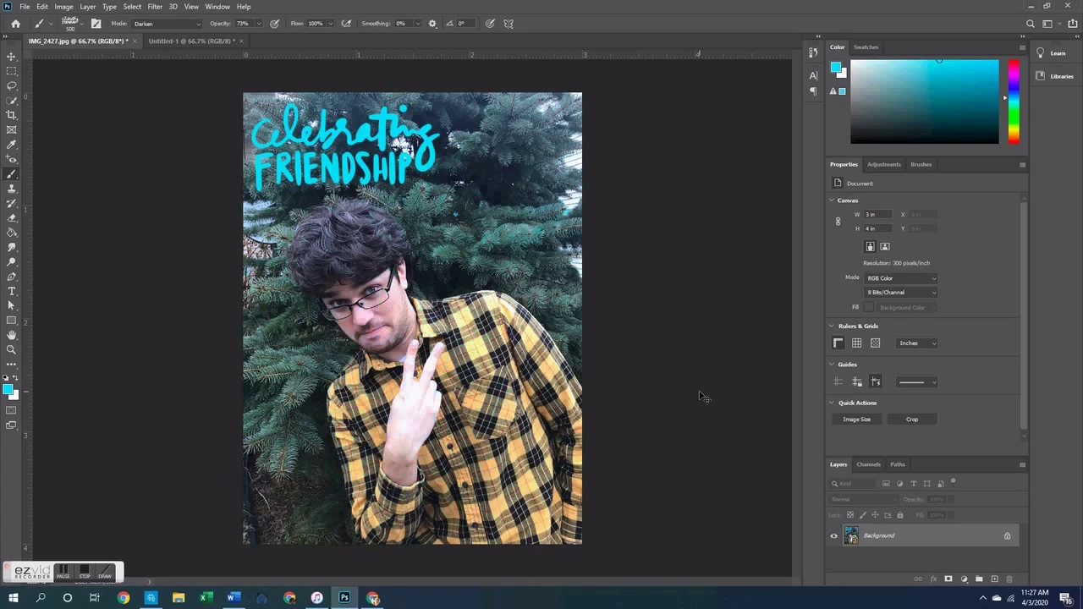
Step: Return to the Untitled-1 canvas and set the brush blend mode to Lighten
key(ctrl+Tab)
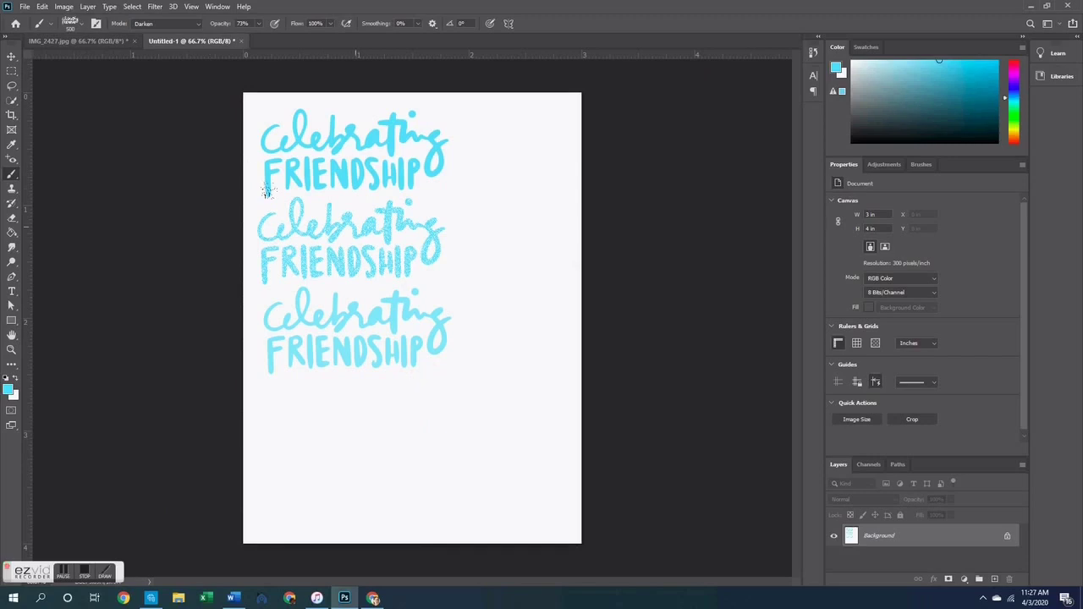
click(199, 25)
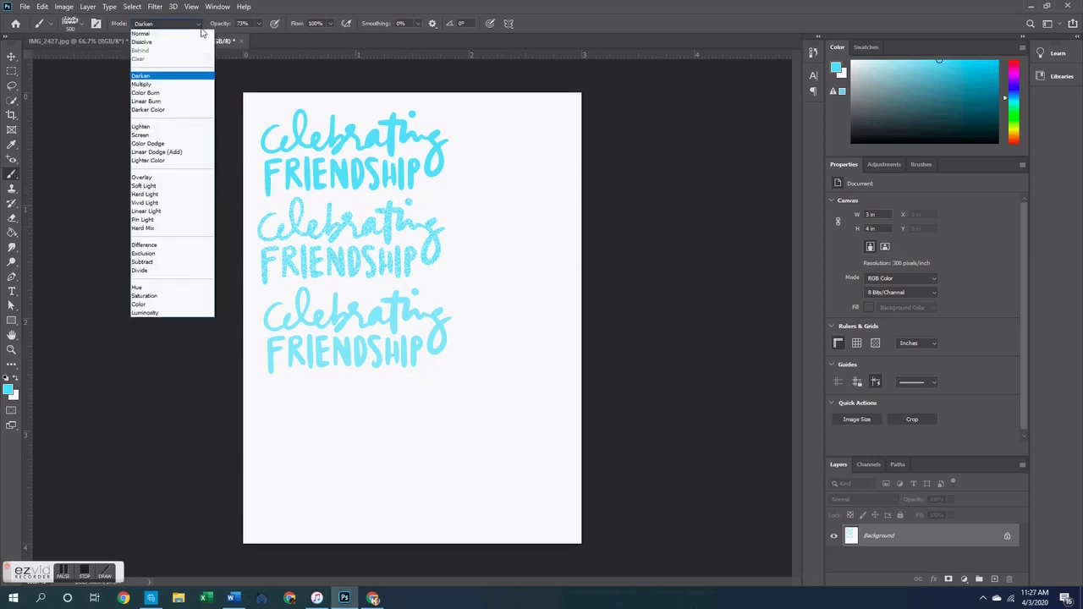
click(140, 126)
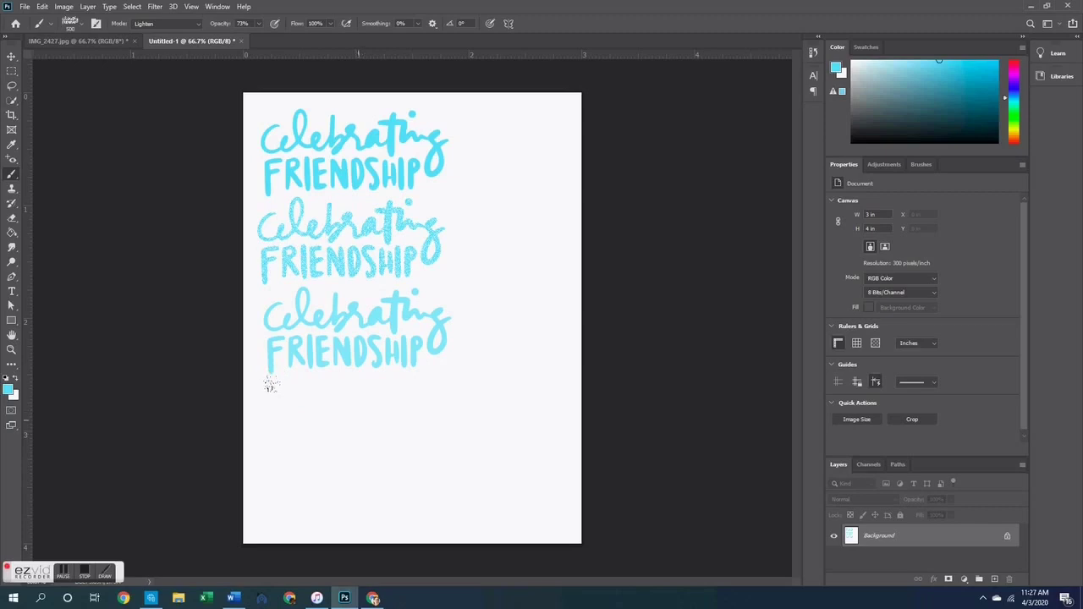
Step: In IMG_2427.jpg, cover the whole photo with overlapping cyan Lighten stamps at 73% opacity, and revert the photo
click(78, 40)
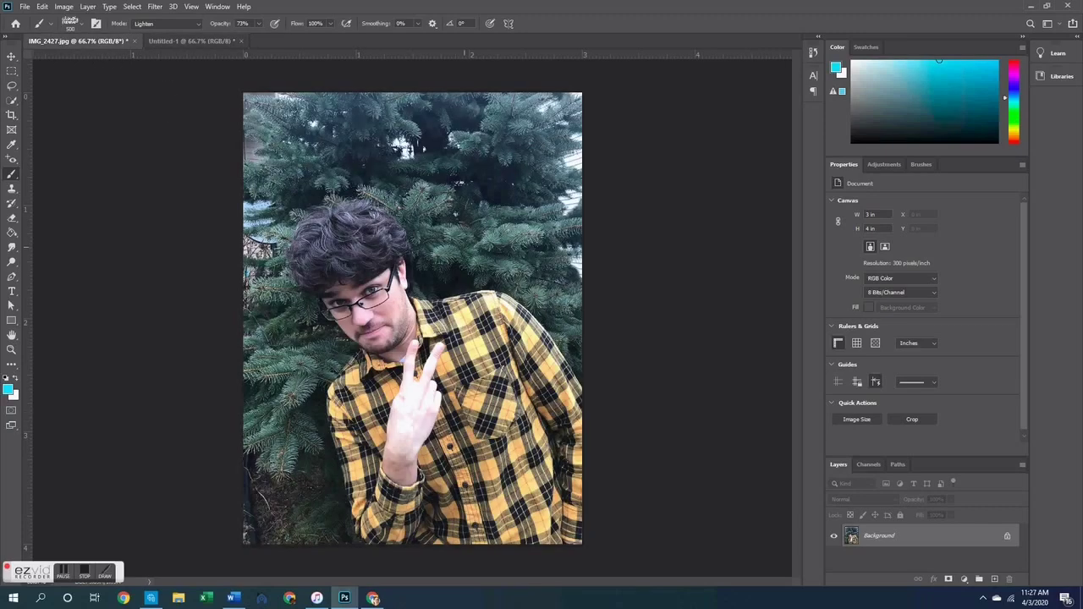
mouse_move(376, 202)
mouse_down()
mouse_move(415, 201)
mouse_move(525, 372)
mouse_move(363, 161)
mouse_move(152, 182)
mouse_move(423, 106)
mouse_move(480, 180)
mouse_move(301, 511)
mouse_move(177, 385)
mouse_move(170, 526)
mouse_up()
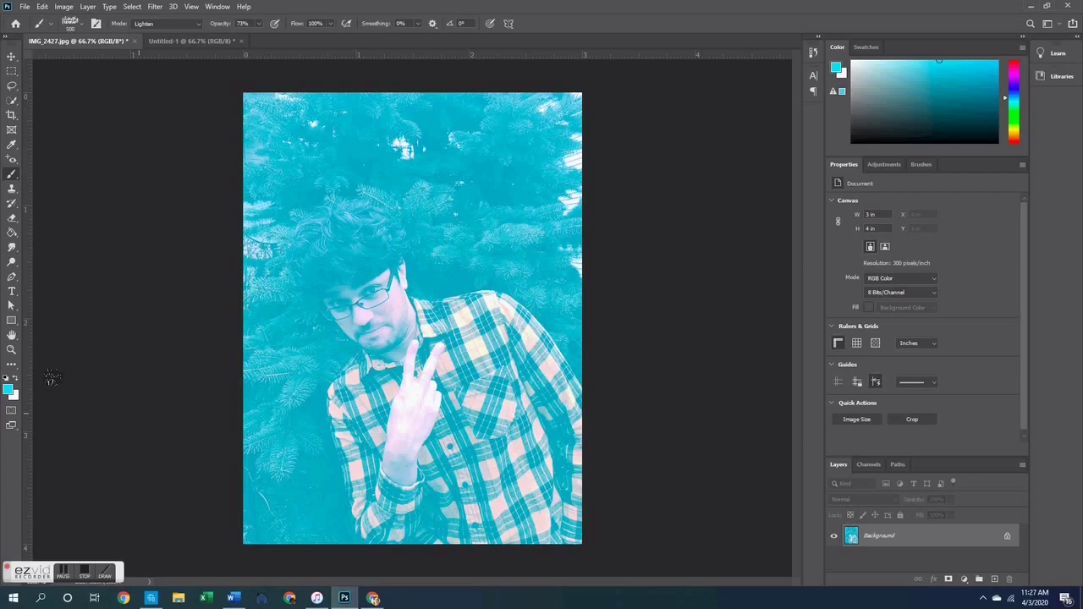
key(F12)
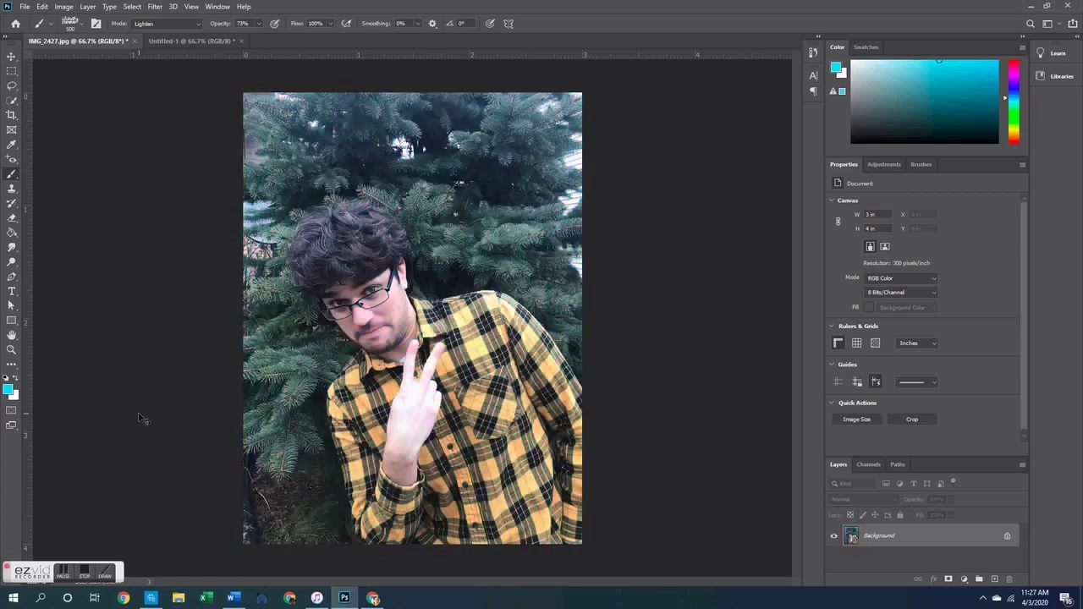
Step: Paint the photo's upper part with Lighten stamps, then set the blend mode to Darken and paint over the man's face and shirt
mouse_move(254, 98)
mouse_down()
mouse_move(356, 101)
mouse_move(491, 178)
mouse_move(567, 195)
mouse_move(253, 245)
mouse_move(575, 269)
mouse_up()
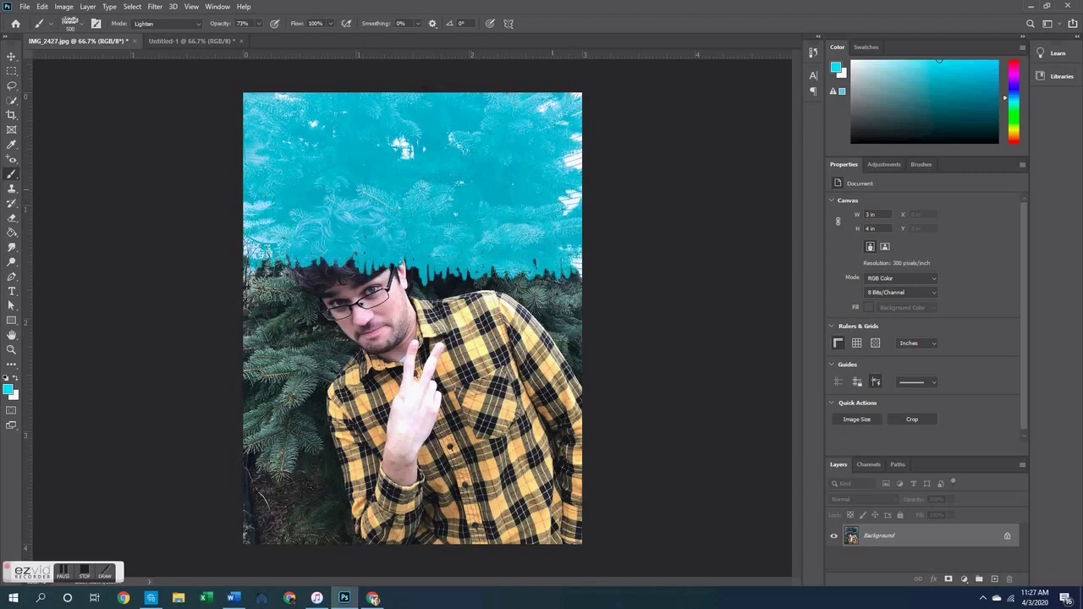
click(197, 41)
click(169, 23)
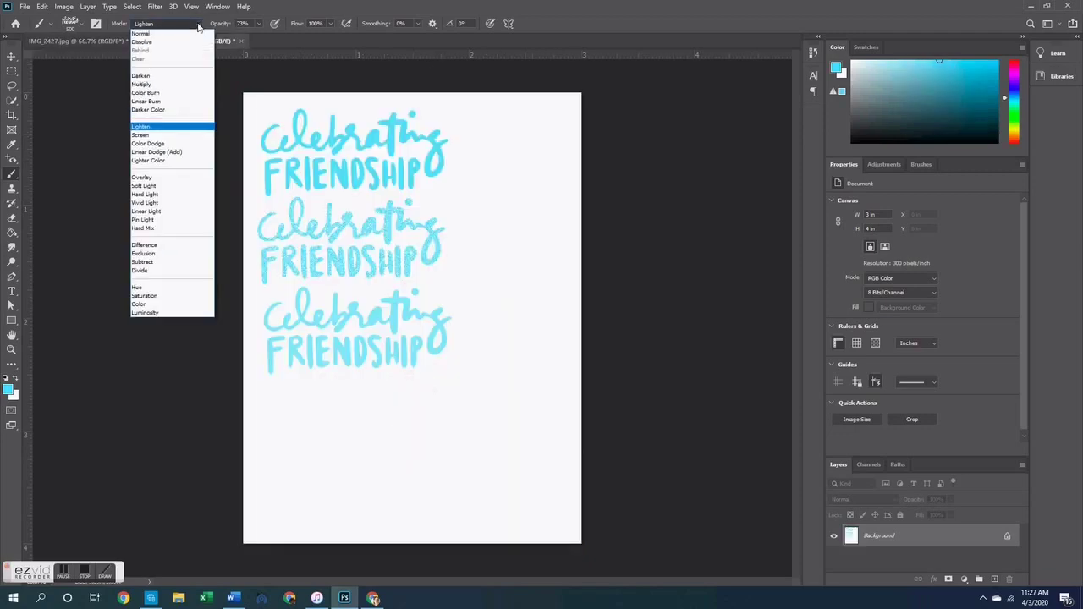
click(140, 76)
click(76, 41)
mouse_move(355, 270)
mouse_down()
mouse_move(402, 317)
mouse_move(432, 390)
mouse_up()
mouse_move(474, 304)
mouse_down()
mouse_move(414, 406)
mouse_move(508, 440)
mouse_move(339, 432)
mouse_move(550, 525)
mouse_up()
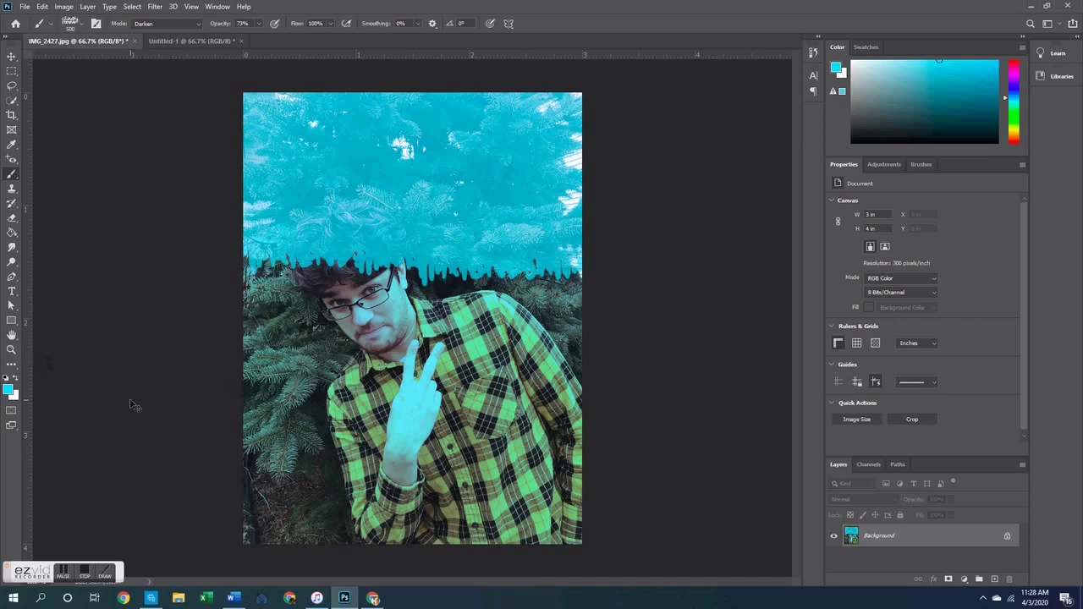
Step: Undo all the Lighten and Darken strokes on the photo
key(ctrl+z)
key(ctrl+z)
key(ctrl+z)
key(ctrl+z)
key(ctrl+z)
key(ctrl+z)
key(ctrl+z)
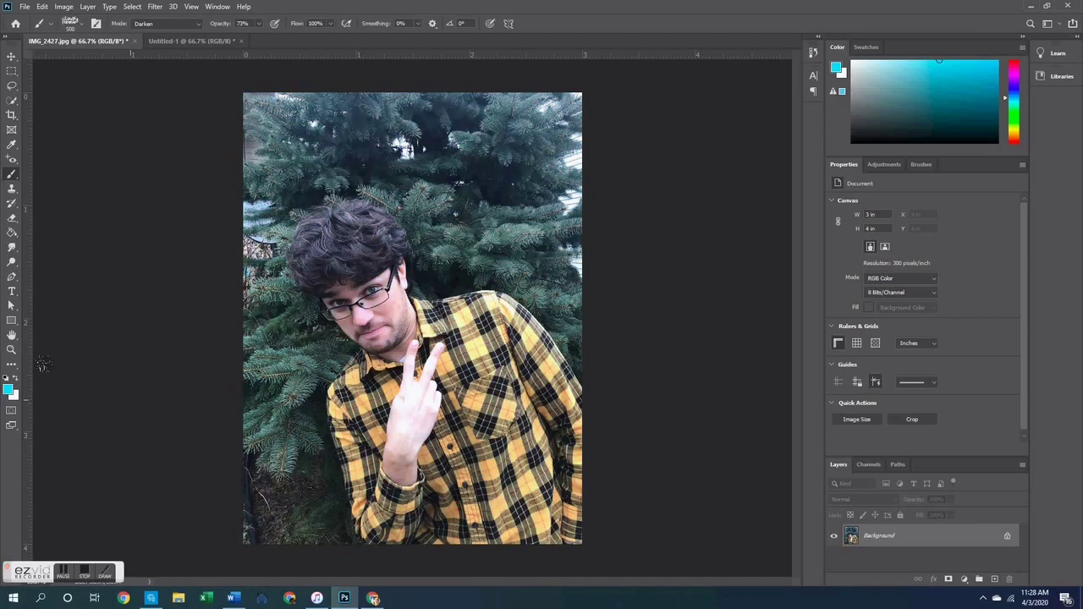
Step: Set the brush blend mode to Overlay and stamp Celebrating Friendship over the trees, hair, face and shirt in IMG_2427.jpg
click(186, 41)
click(412, 113)
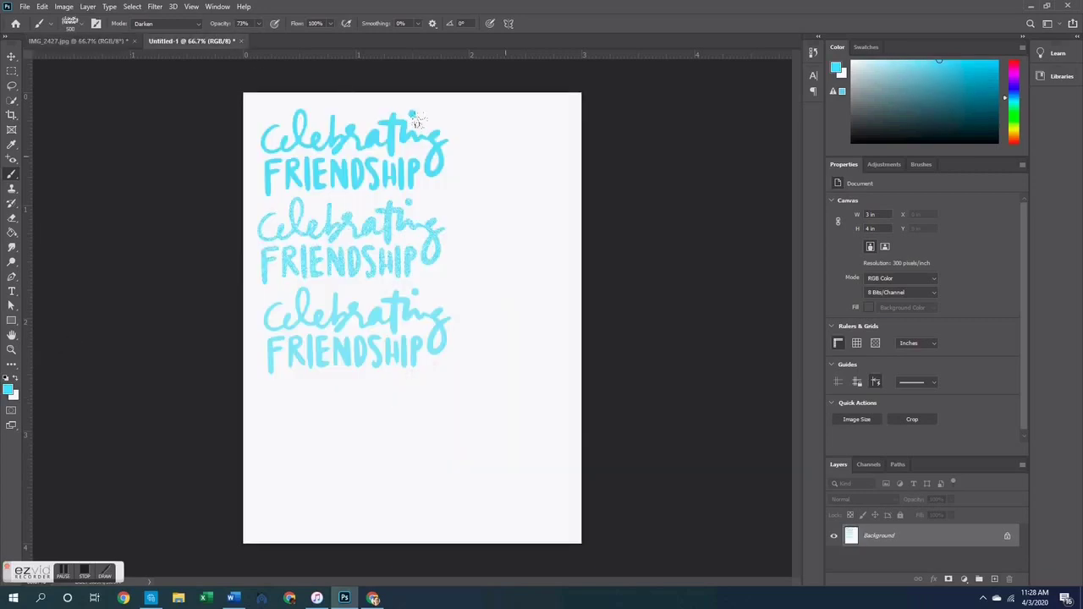
click(193, 24)
click(157, 178)
click(85, 41)
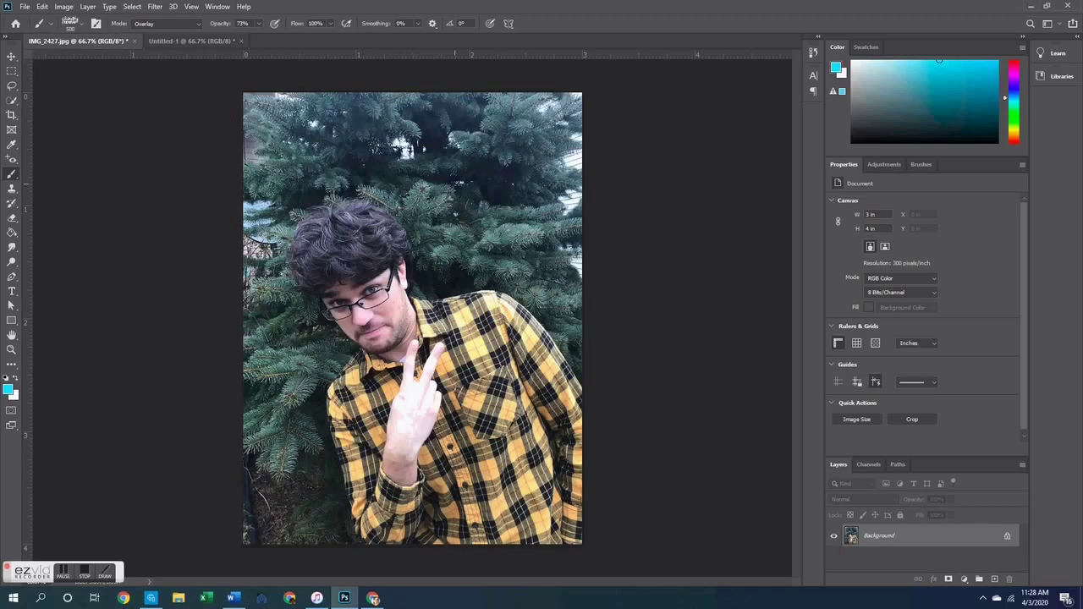
click(468, 137)
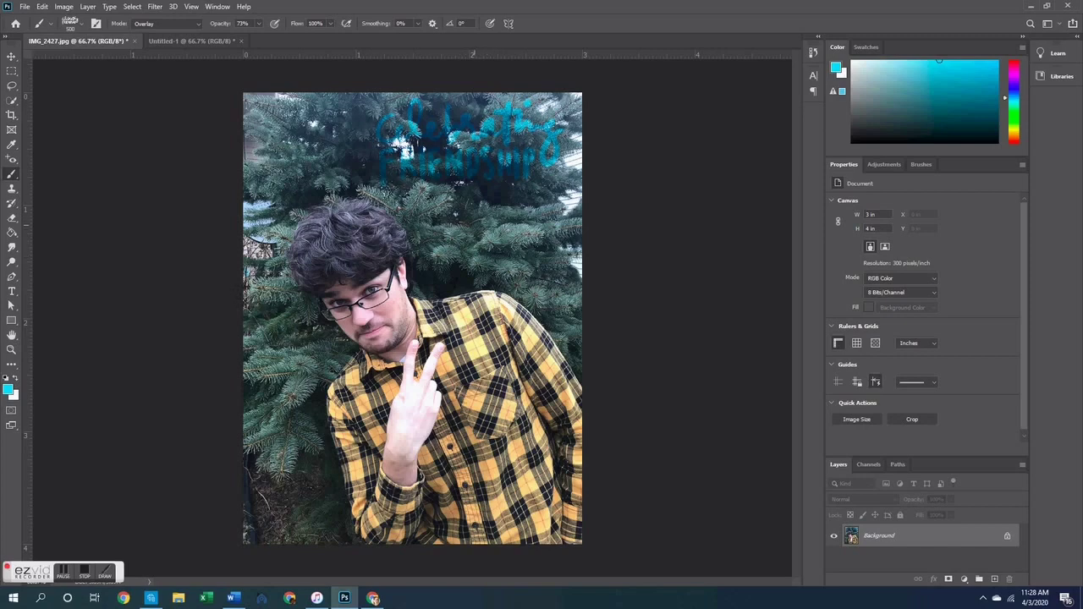
click(469, 225)
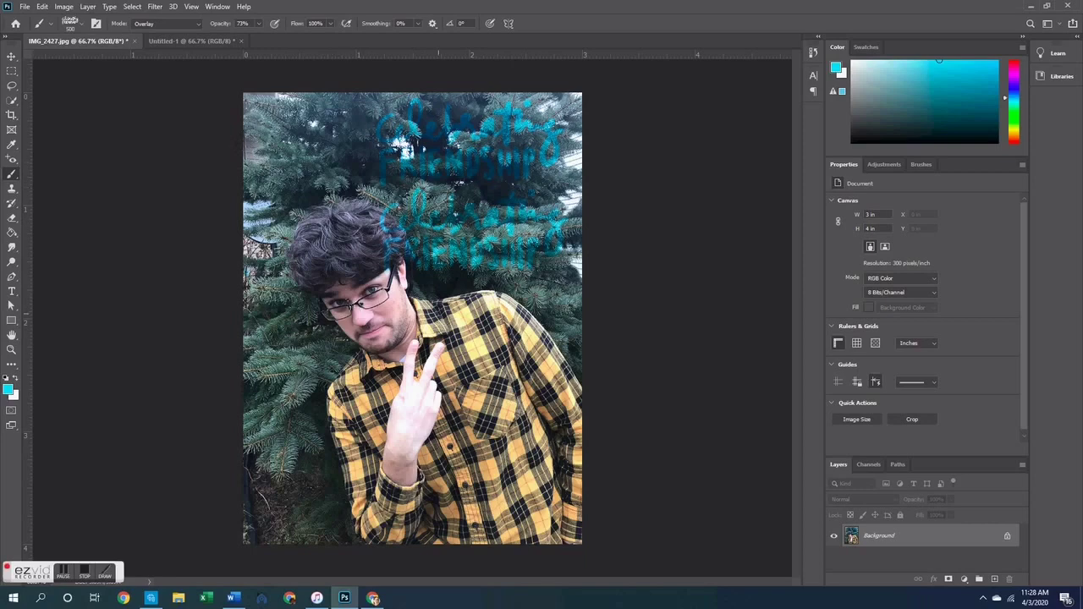
click(415, 377)
click(332, 329)
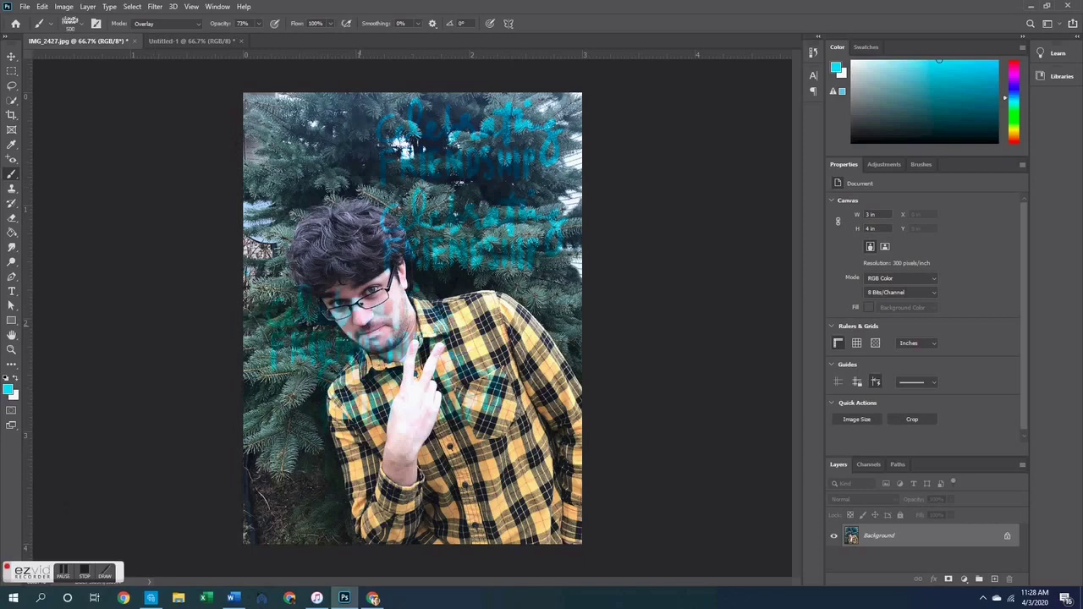
click(234, 211)
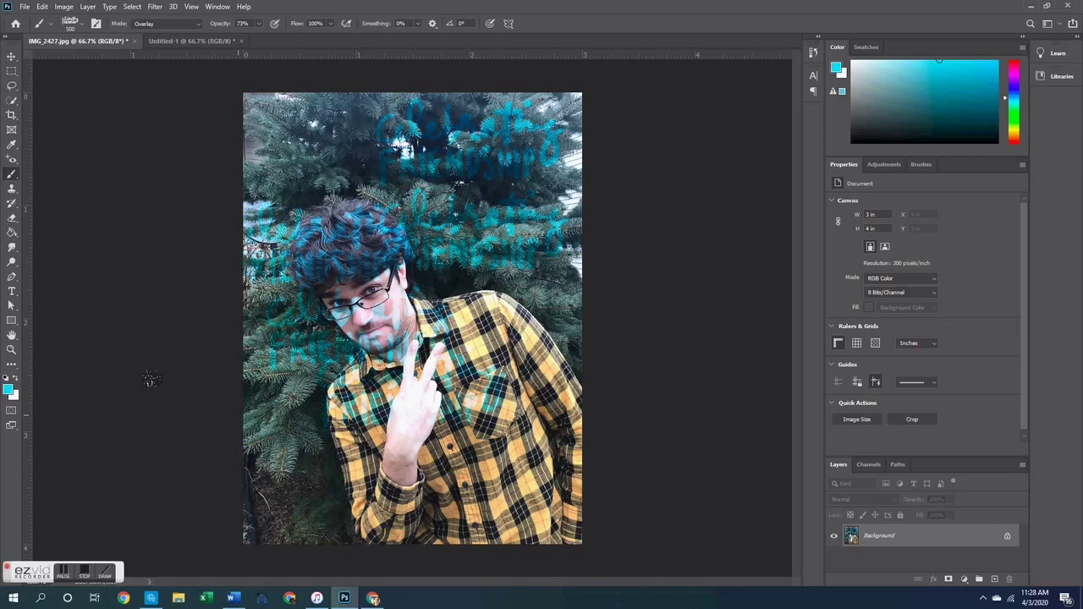
Step: Undo all the Overlay stamps on the photo
key(ctrl+z)
key(ctrl+z)
key(ctrl+z)
key(ctrl+z)
key(ctrl+z)
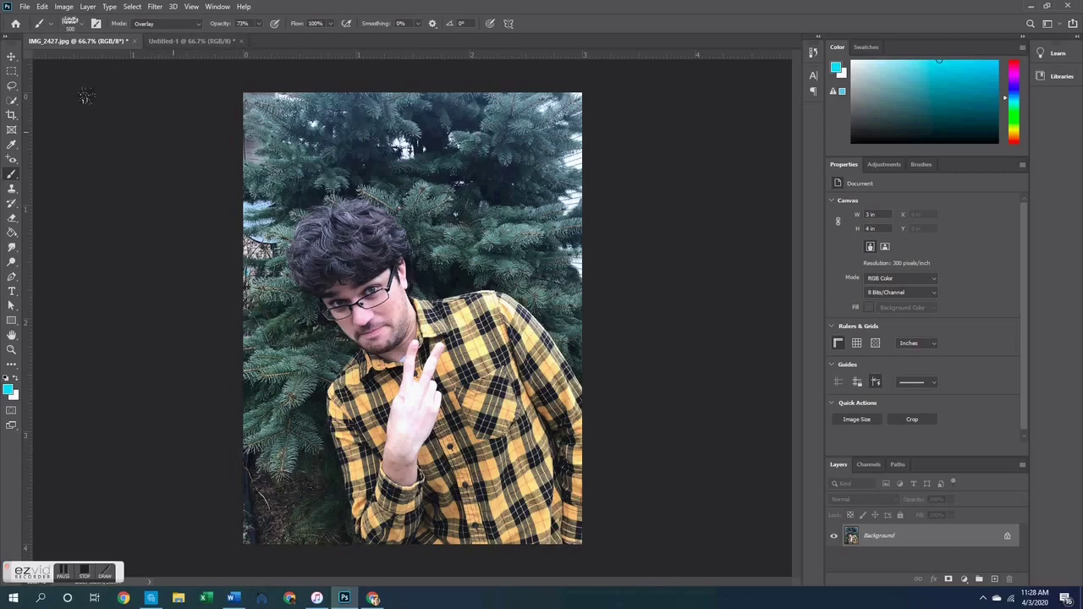
Step: Set the brush blend mode to Difference and add four Celebrating Friendship stamps down the photo, from the trees to the lower shirt
click(194, 23)
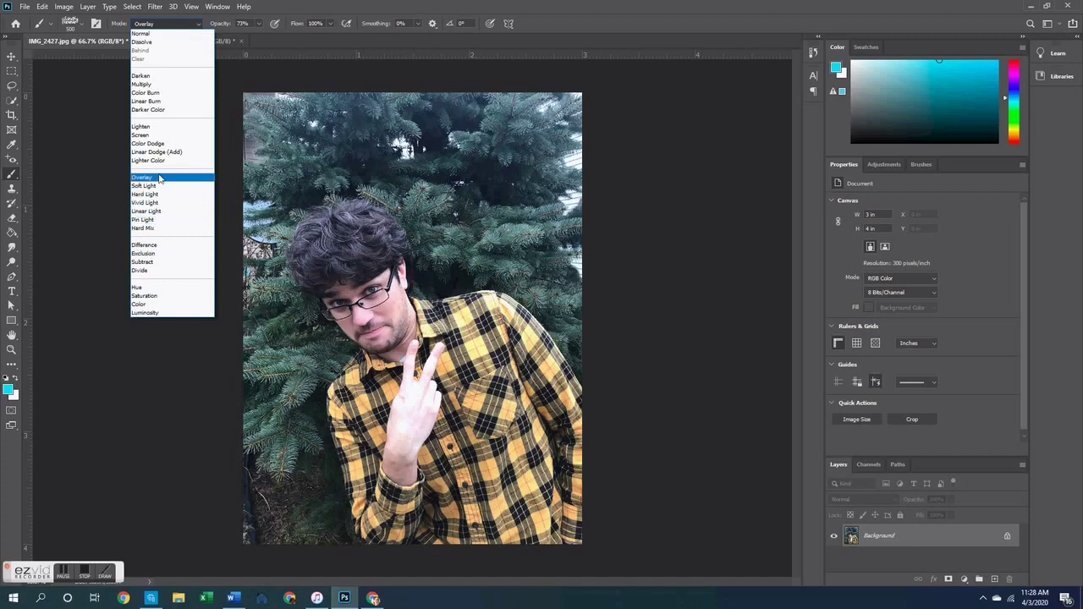
click(76, 142)
click(196, 23)
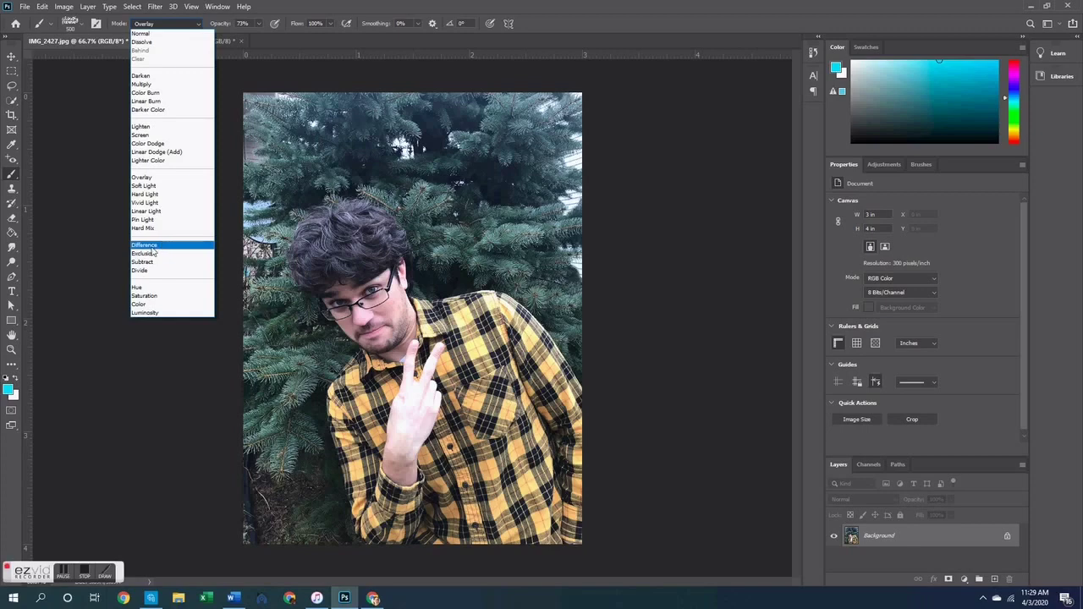
click(158, 246)
click(474, 144)
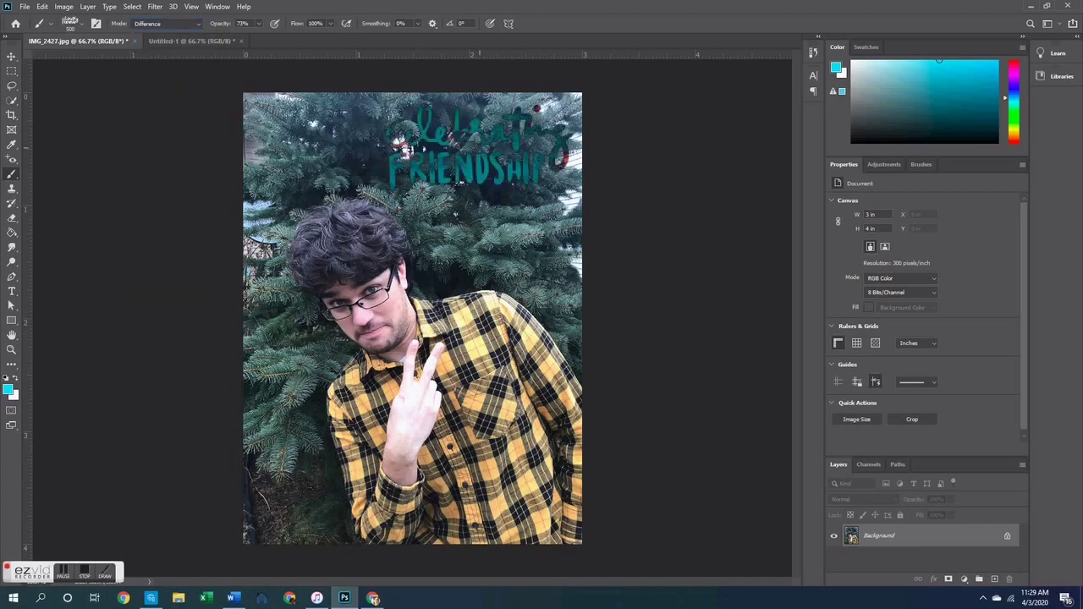
click(474, 242)
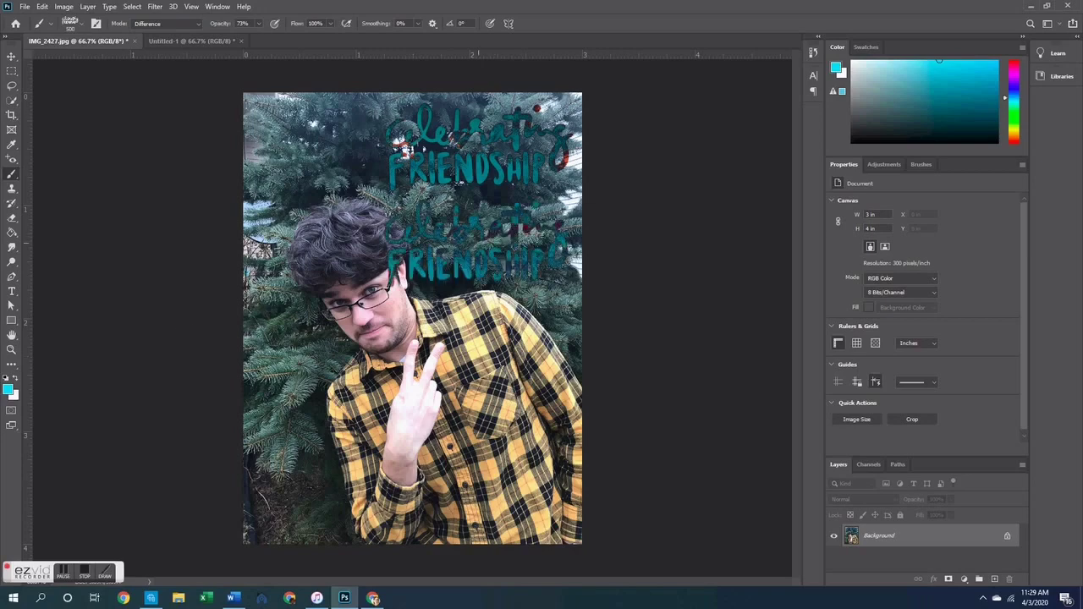
click(465, 343)
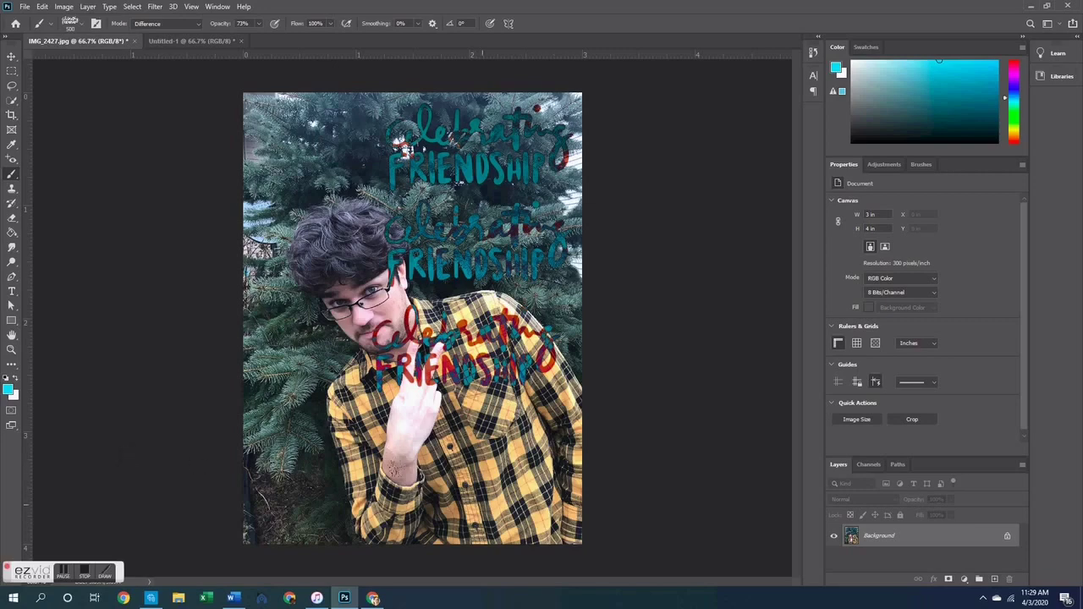
click(484, 492)
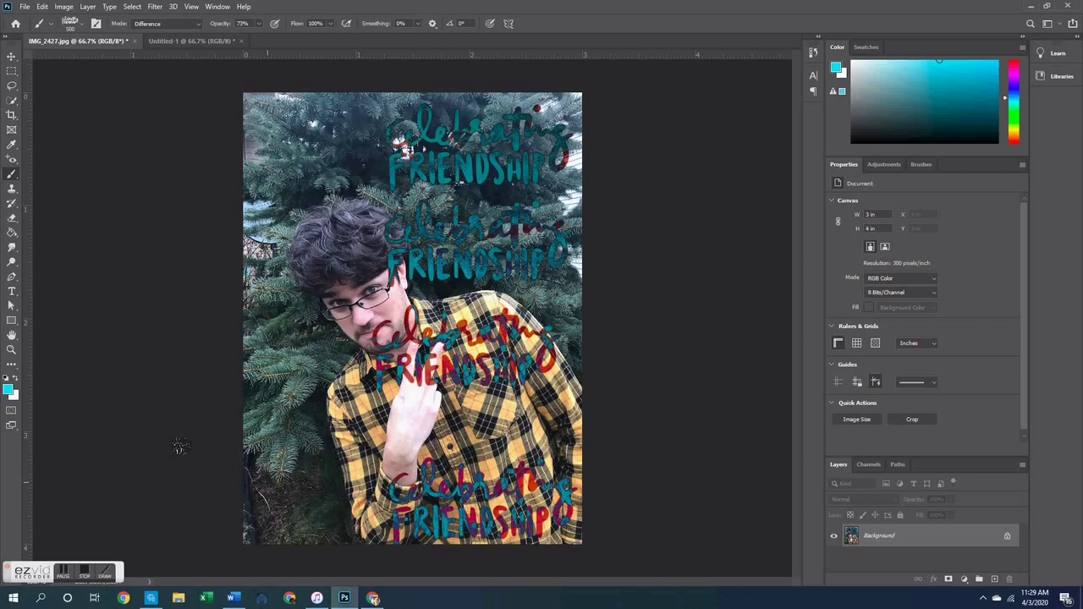
Step: Undo the four Difference stamps on the photo
key(ctrl+z)
key(ctrl+z)
key(ctrl+z)
key(ctrl+z)
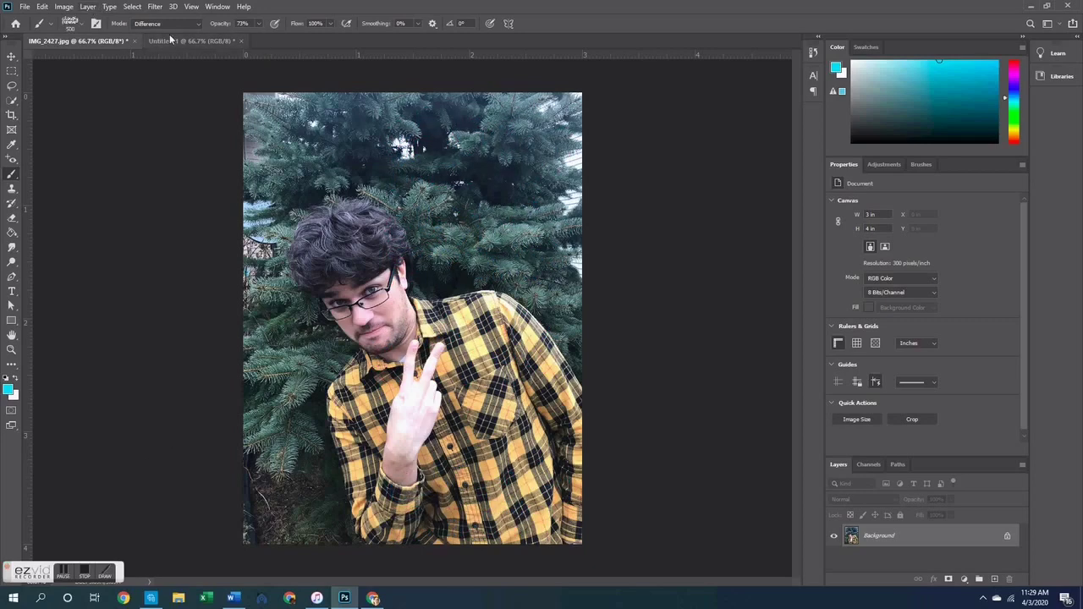
Step: Set the brush blend mode to Exclusion, add three Celebrating Friendship stamps over the trees, and undo them all
click(169, 23)
click(165, 255)
click(464, 143)
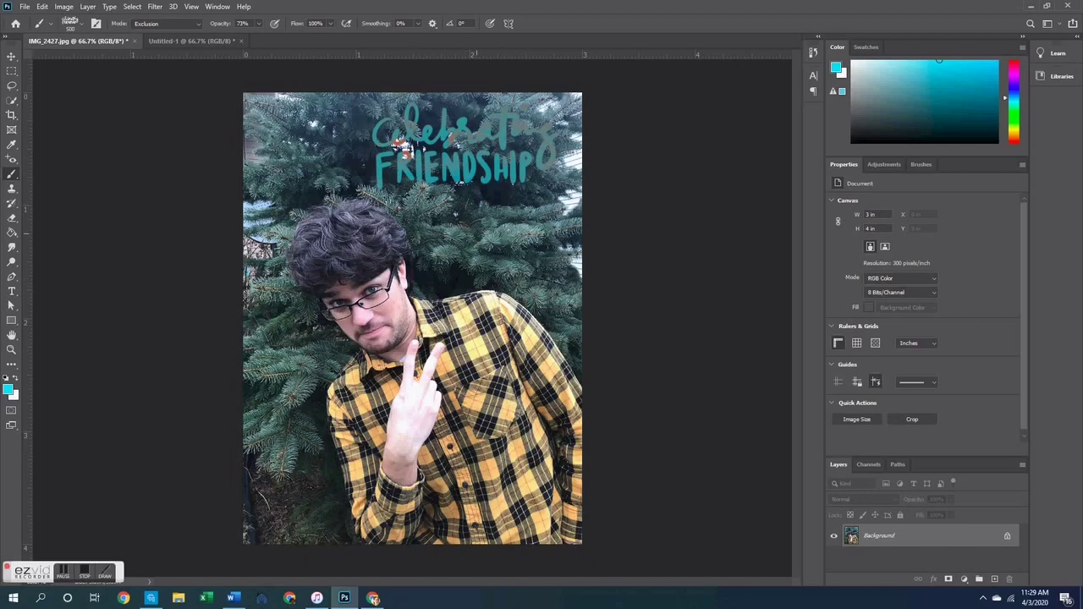
click(474, 227)
click(268, 142)
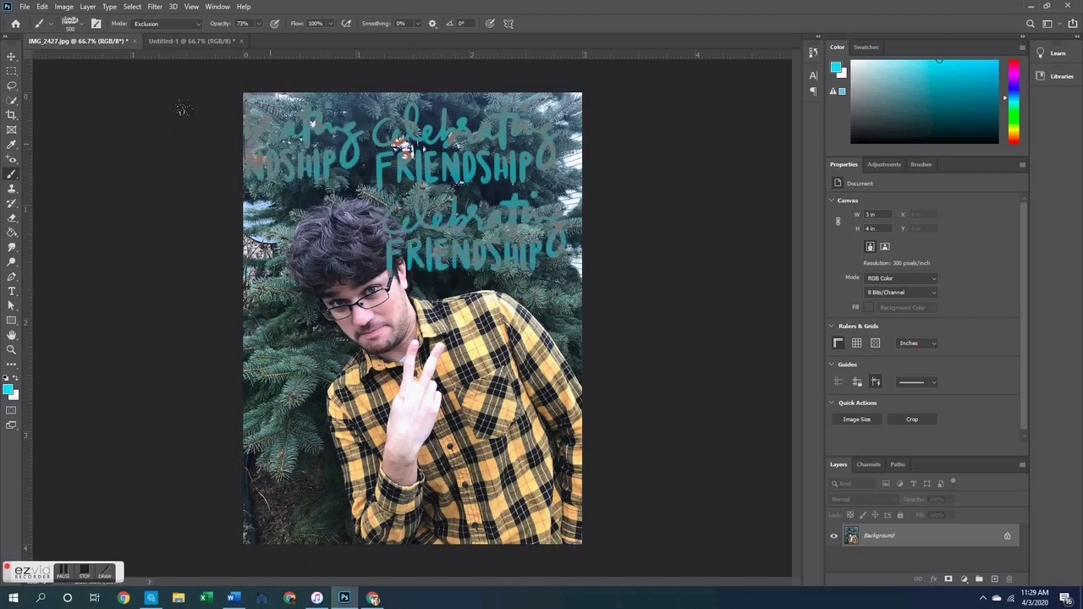
key(ctrl+z)
key(ctrl+z)
key(ctrl+z)
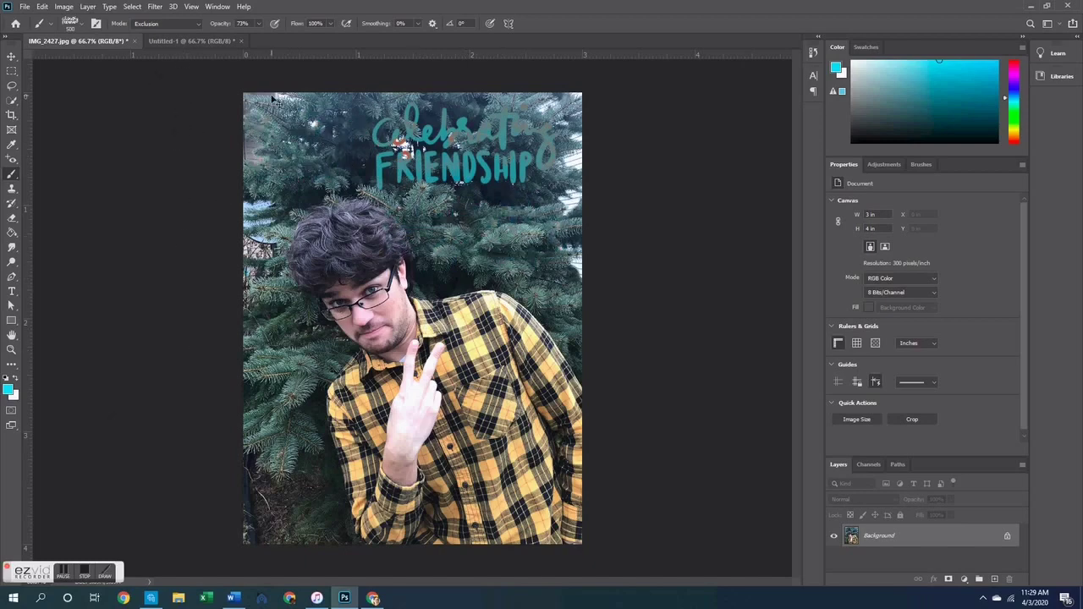
Step: Set the brush blend mode to Subtract, place two Celebrating Friendship stamps one below the other on the trees, and undo both
click(200, 23)
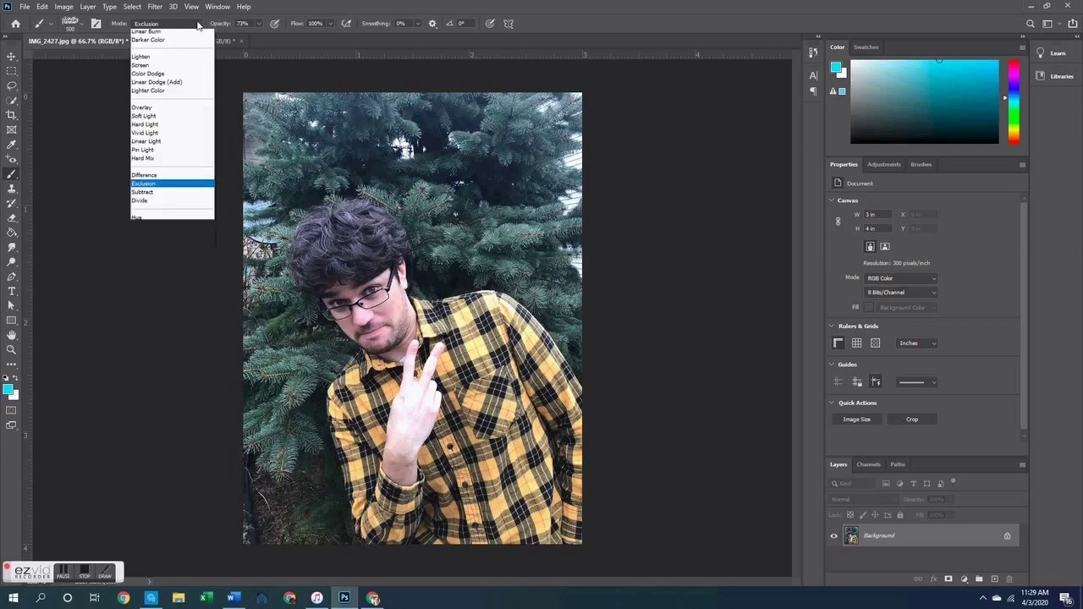
click(142, 261)
click(481, 136)
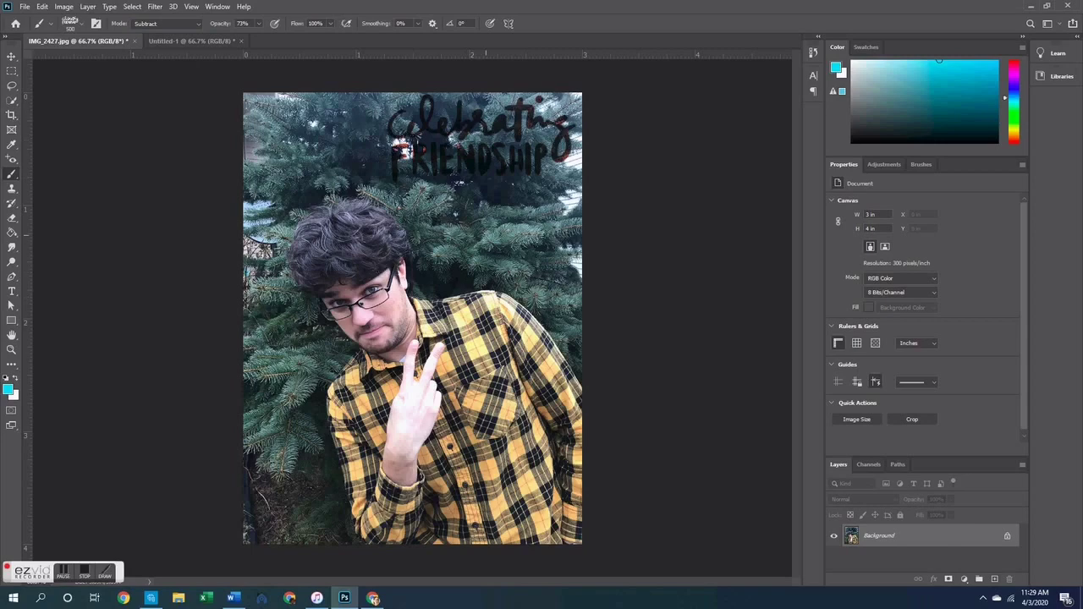
click(485, 232)
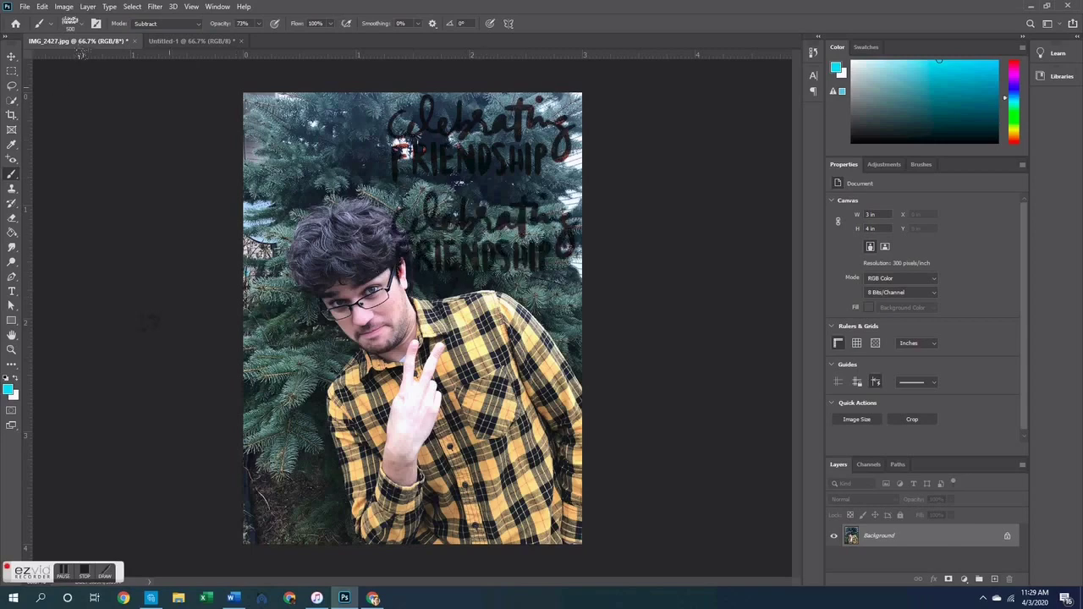
key(ctrl+z)
key(ctrl+z)
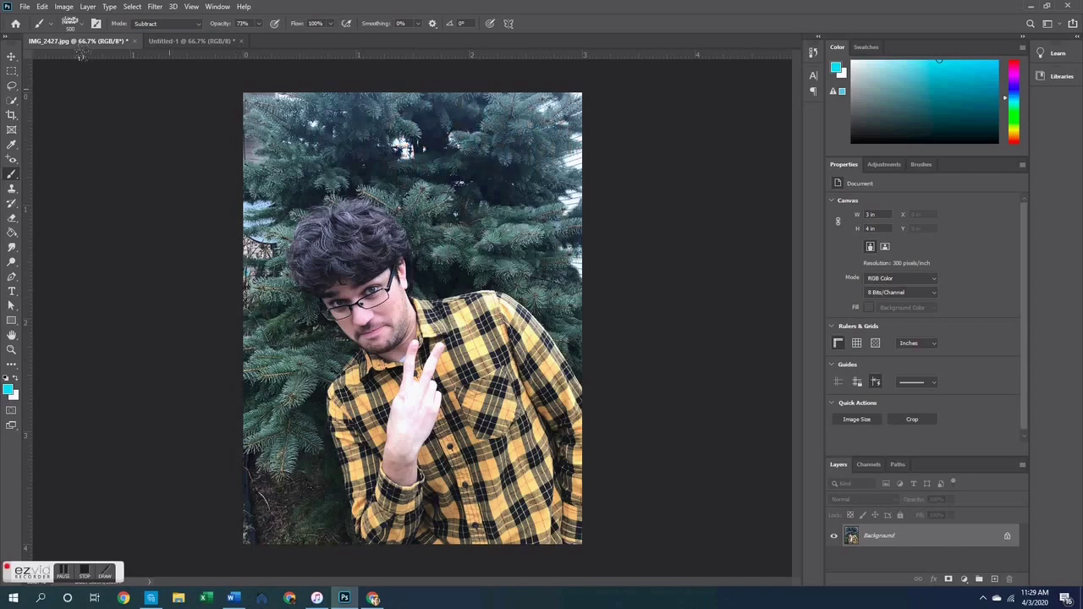
Step: Set the brush blend mode to Divide, stamp Celebrating Friendship twice over the trees, and undo both stamps
click(169, 23)
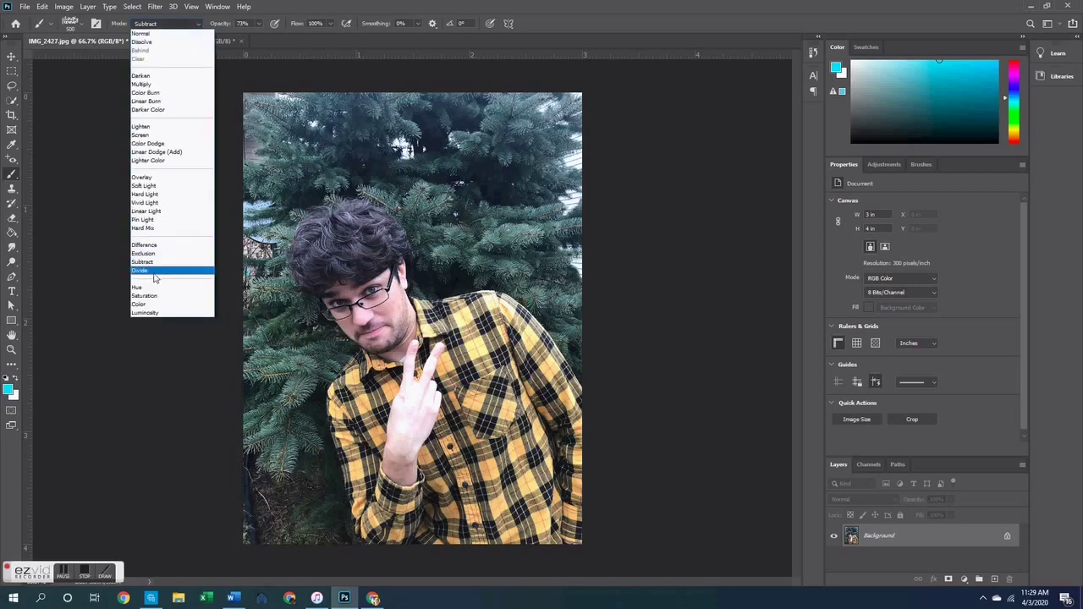
click(152, 273)
click(445, 134)
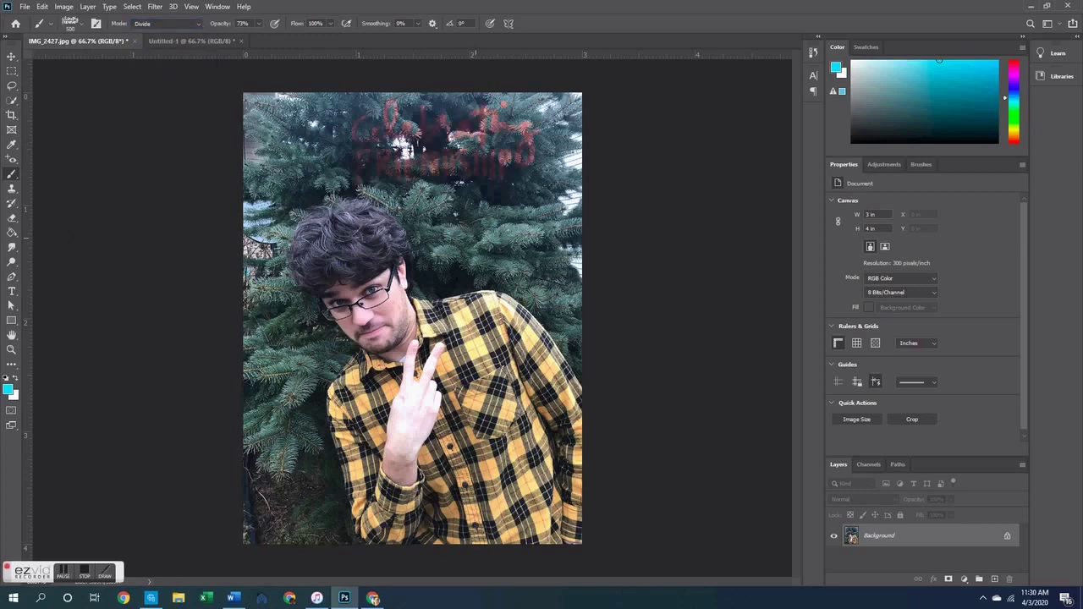
click(484, 221)
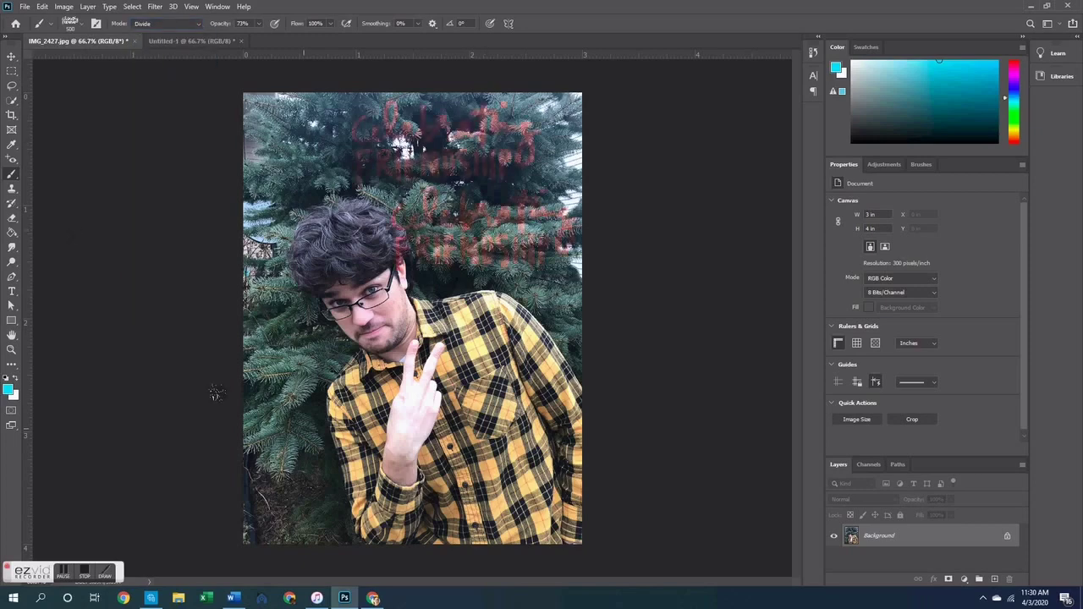
key(ctrl+z)
key(ctrl+z)
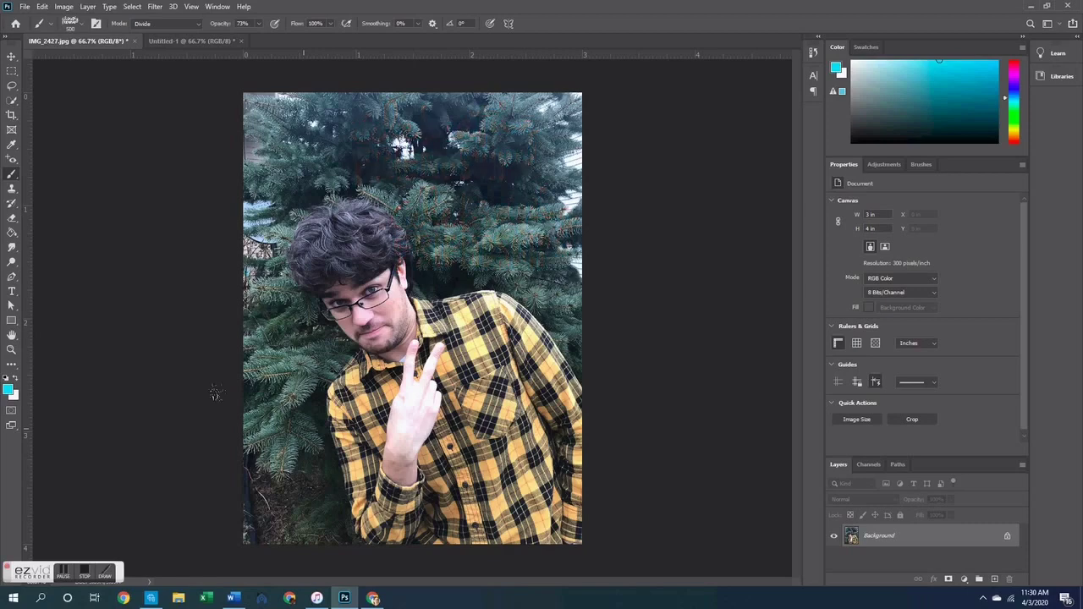
Step: Set the brush blend mode to Hue, paint stamp strokes over the man in the photo, and undo them all
click(173, 23)
click(174, 285)
mouse_move(396, 268)
mouse_down()
mouse_move(351, 341)
mouse_move(413, 406)
mouse_up()
mouse_move(443, 528)
mouse_down()
mouse_move(221, 465)
mouse_move(232, 31)
mouse_up()
key(ctrl+z)
key(ctrl+z)
key(ctrl+z)
key(ctrl+z)
Step: Set the brush blend mode to Saturation, try Celebrating Friendship stamping on the photo, and undo it
click(163, 25)
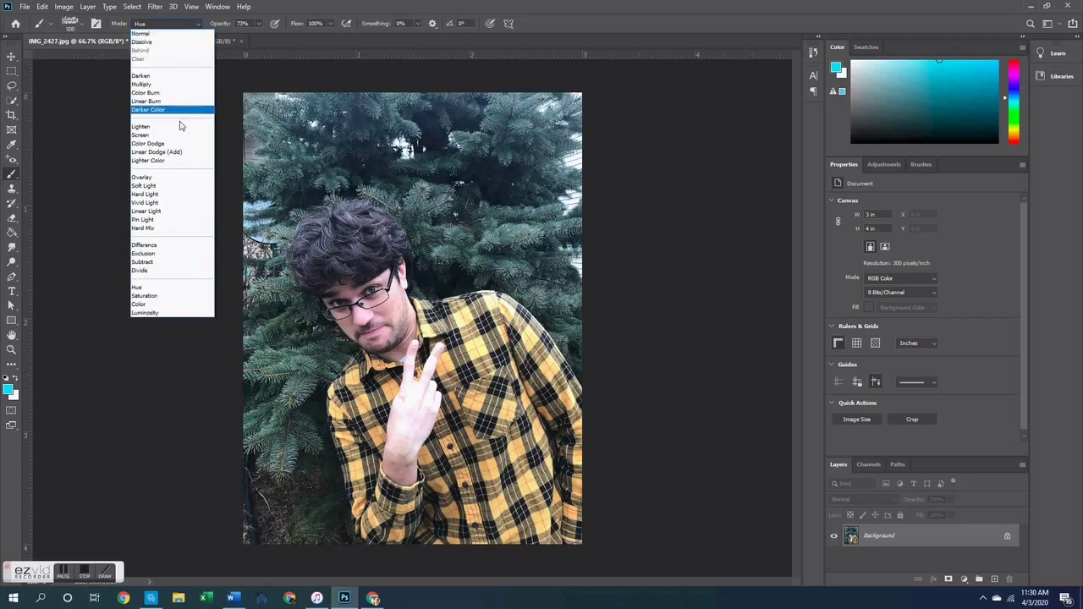
click(144, 296)
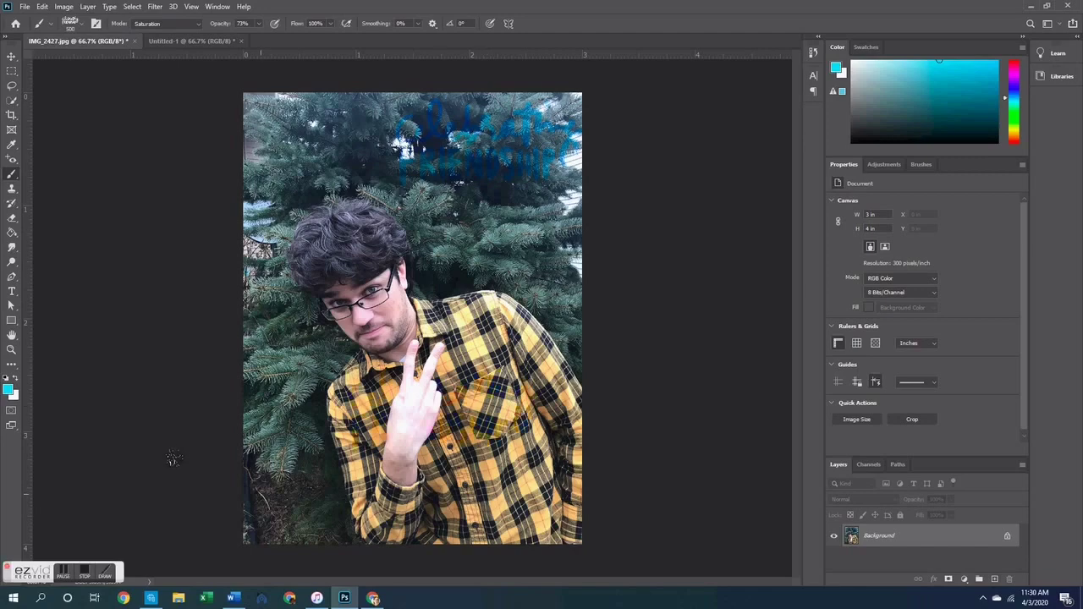
key(ctrl+z)
Step: Set the brush blend mode to Color, stamp Celebrating Friendship over the trees and the plaid shirt, and undo all the stamping
click(180, 23)
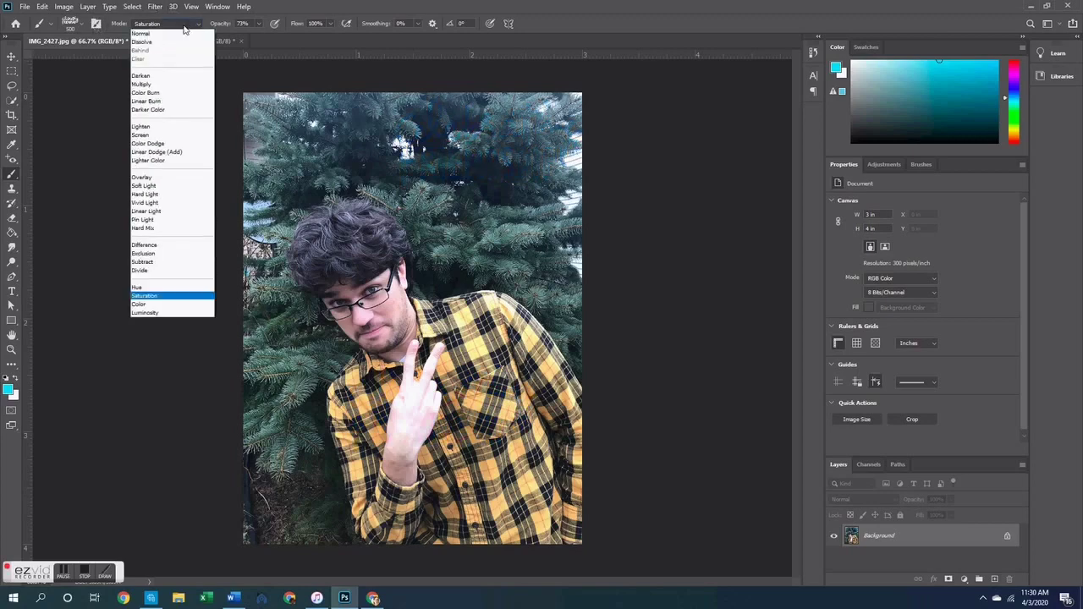
click(180, 304)
drag(385, 131, 474, 140)
drag(347, 406, 520, 457)
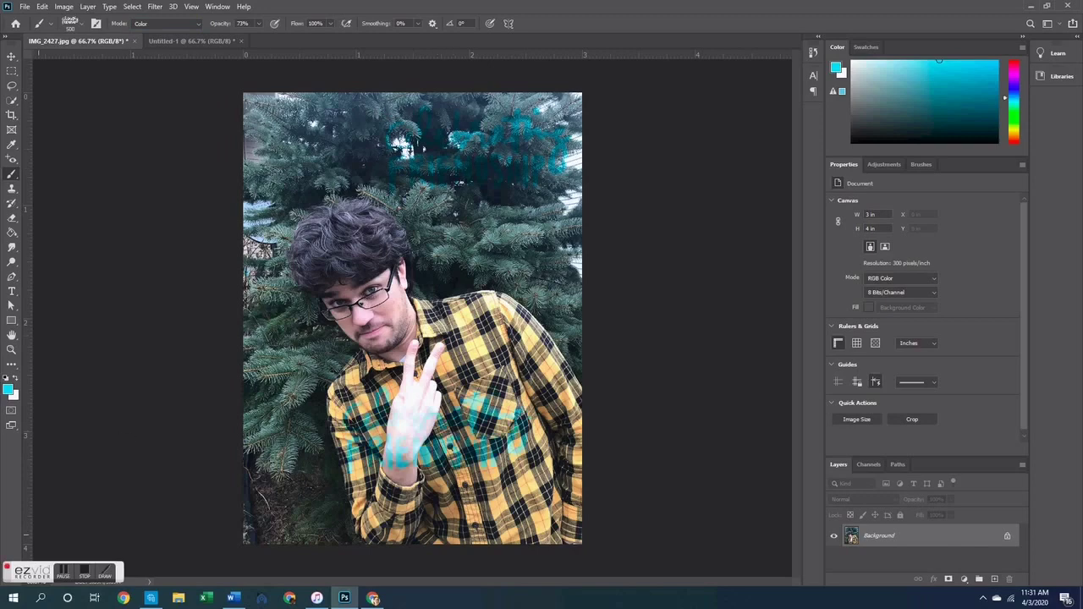
drag(474, 309, 254, 127)
key(ctrl+z)
key(ctrl+z)
key(ctrl+z)
key(ctrl+z)
Step: Set the brush blend mode to Luminosity, stamp Celebrating Friendship twice over the trees, and undo the lower stamp
click(184, 23)
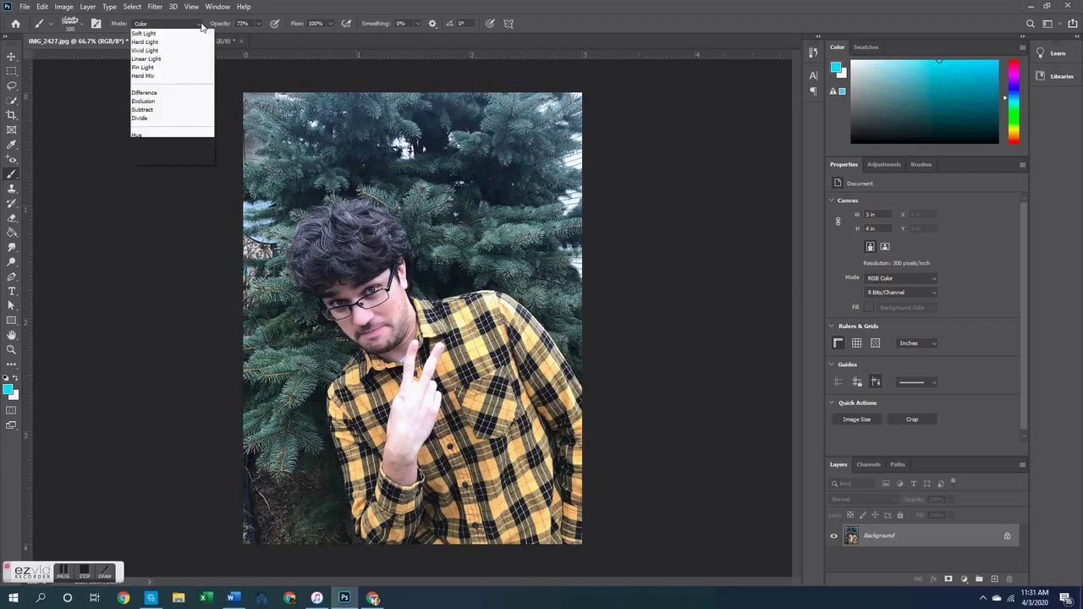
click(163, 314)
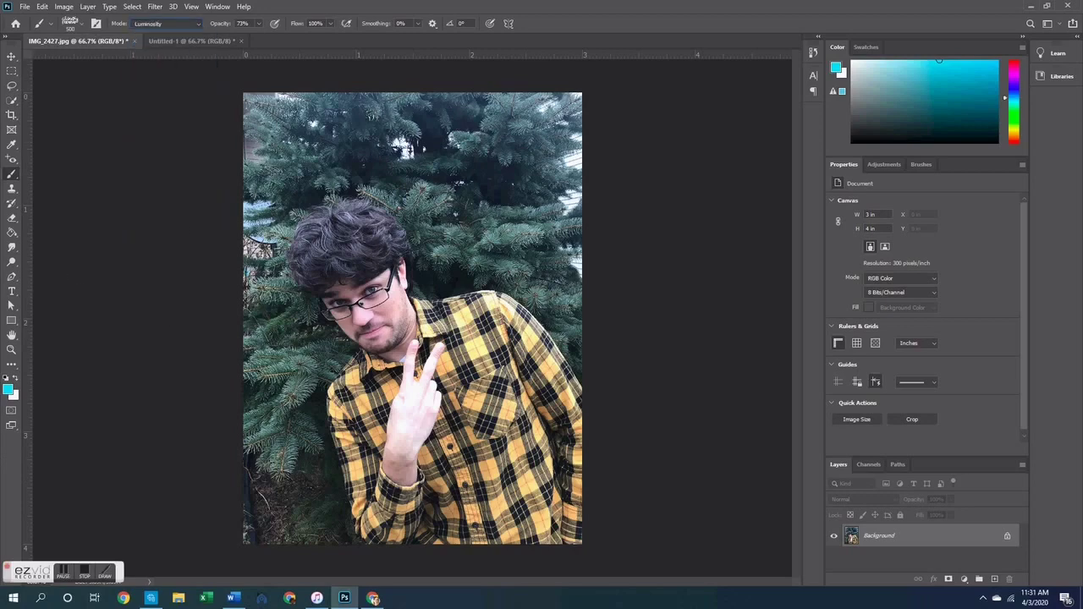
click(461, 143)
click(491, 240)
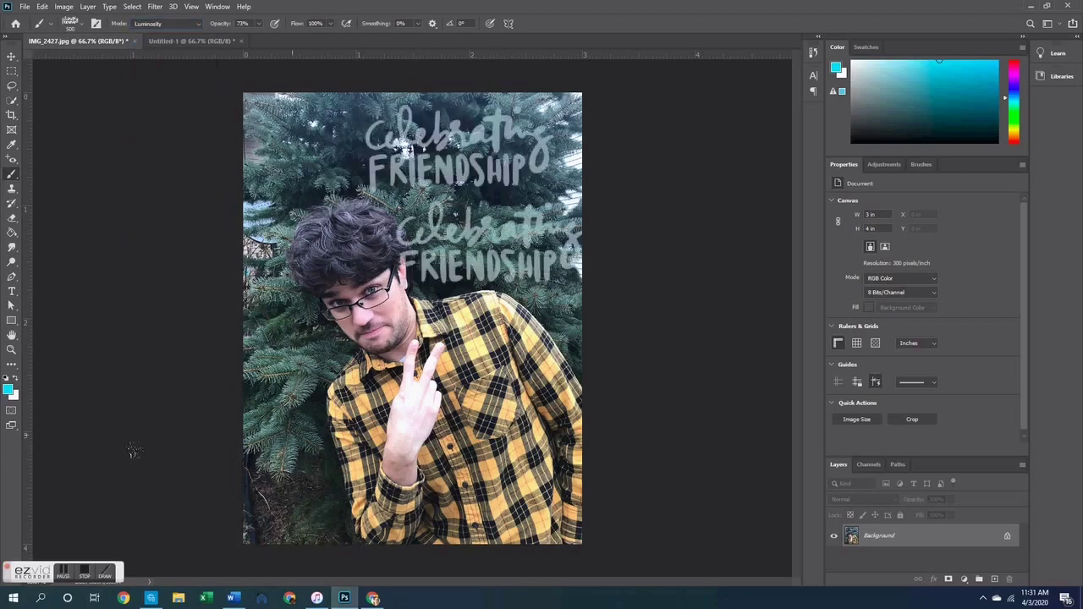
key(ctrl+z)
key(ctrl+z)
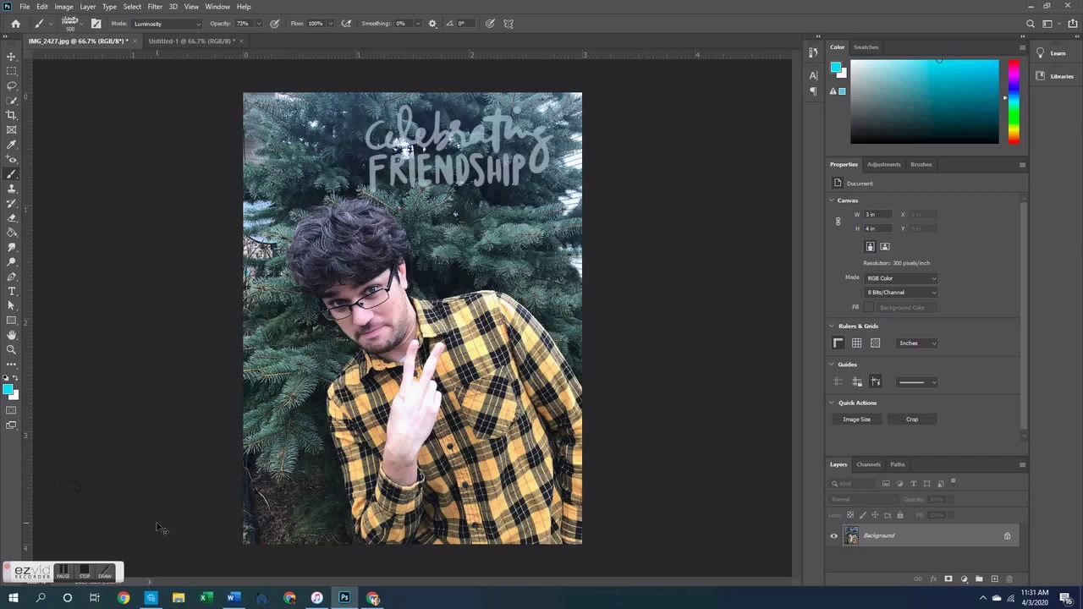
click(11, 390)
click(836, 253)
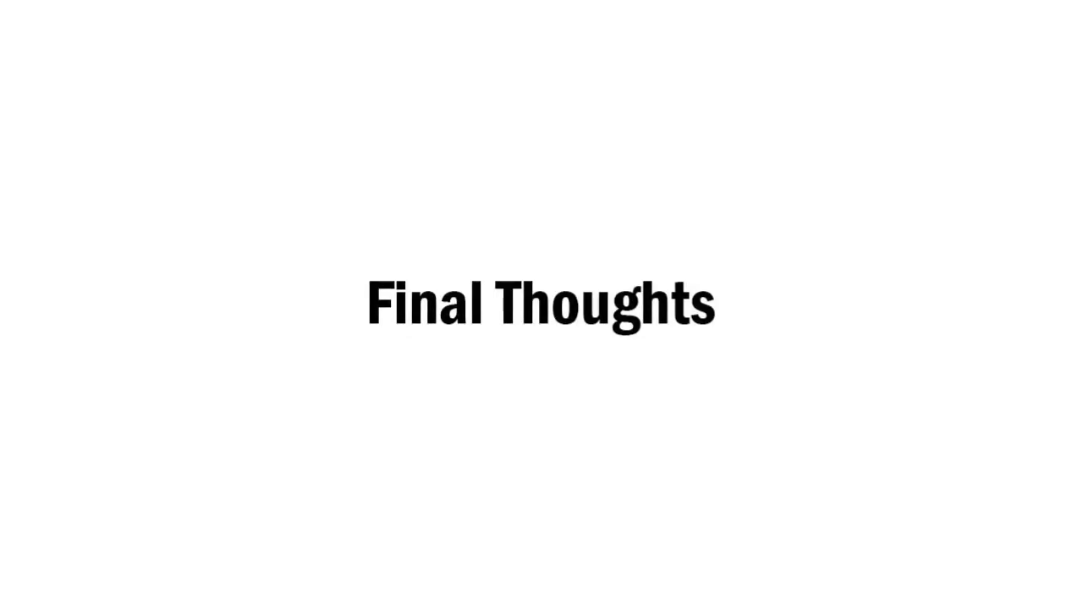